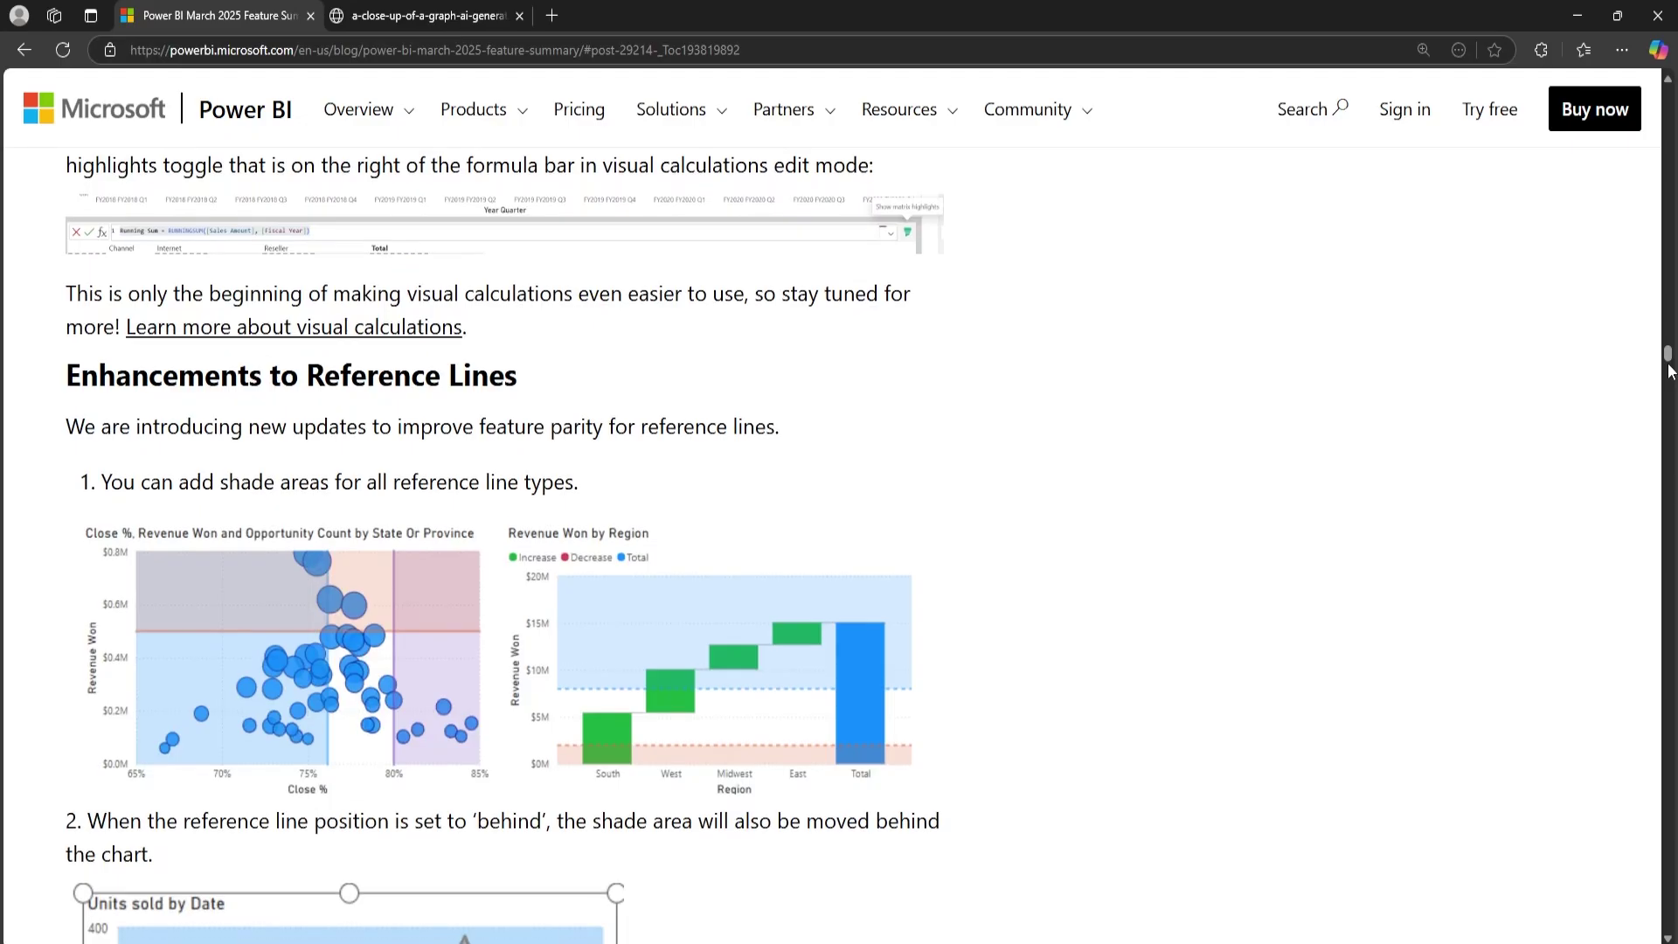
Scroll the Power BI March 2025 feature blog down to 'Enhancements to Reference Lines'
scroll(1668, 370, down, 5)
scroll(1668, 371, down, 6)
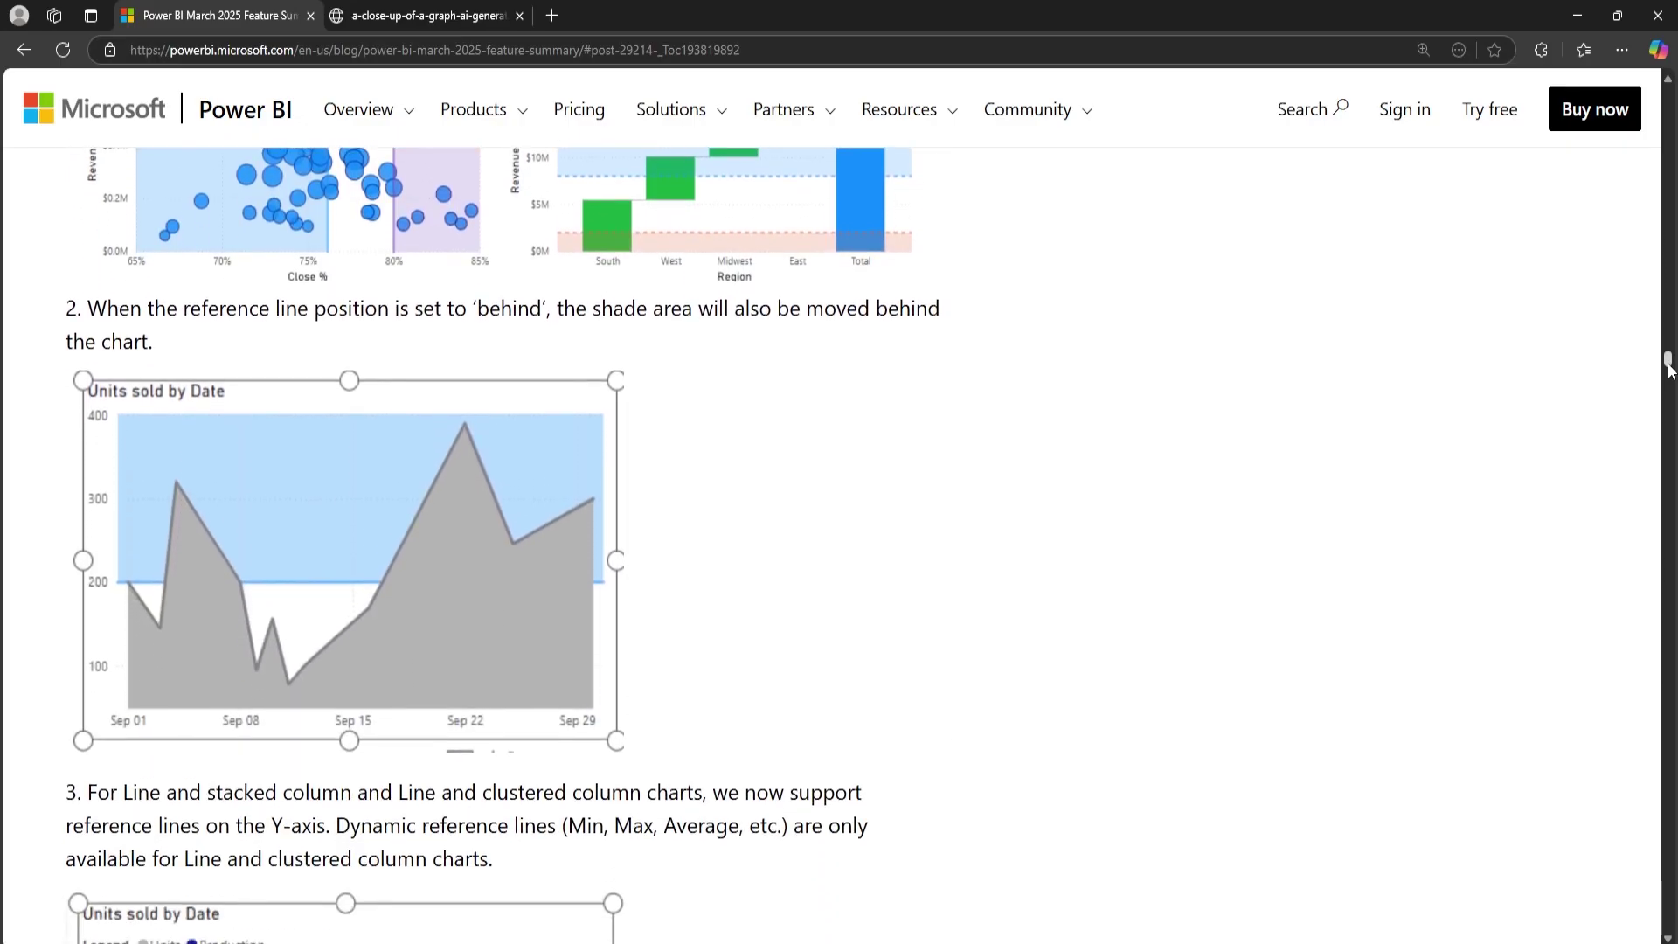
scroll(1668, 371, down, 2)
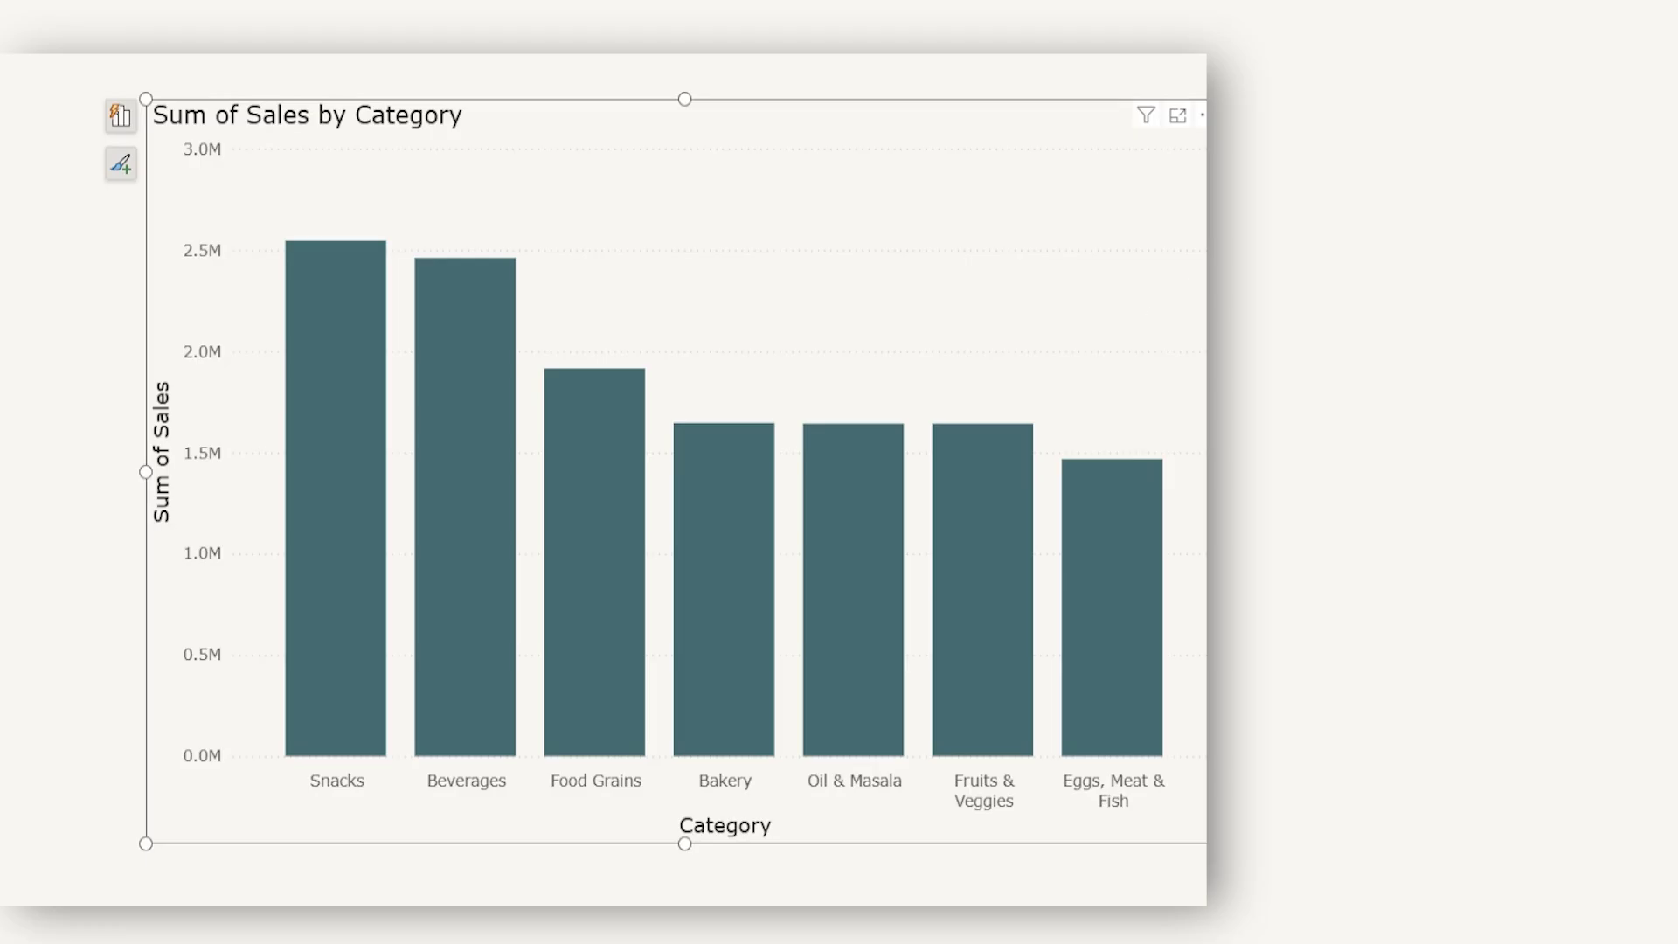
Add a first reference line, Line 1, in the column chart's Reference line format settings
click(1562, 275)
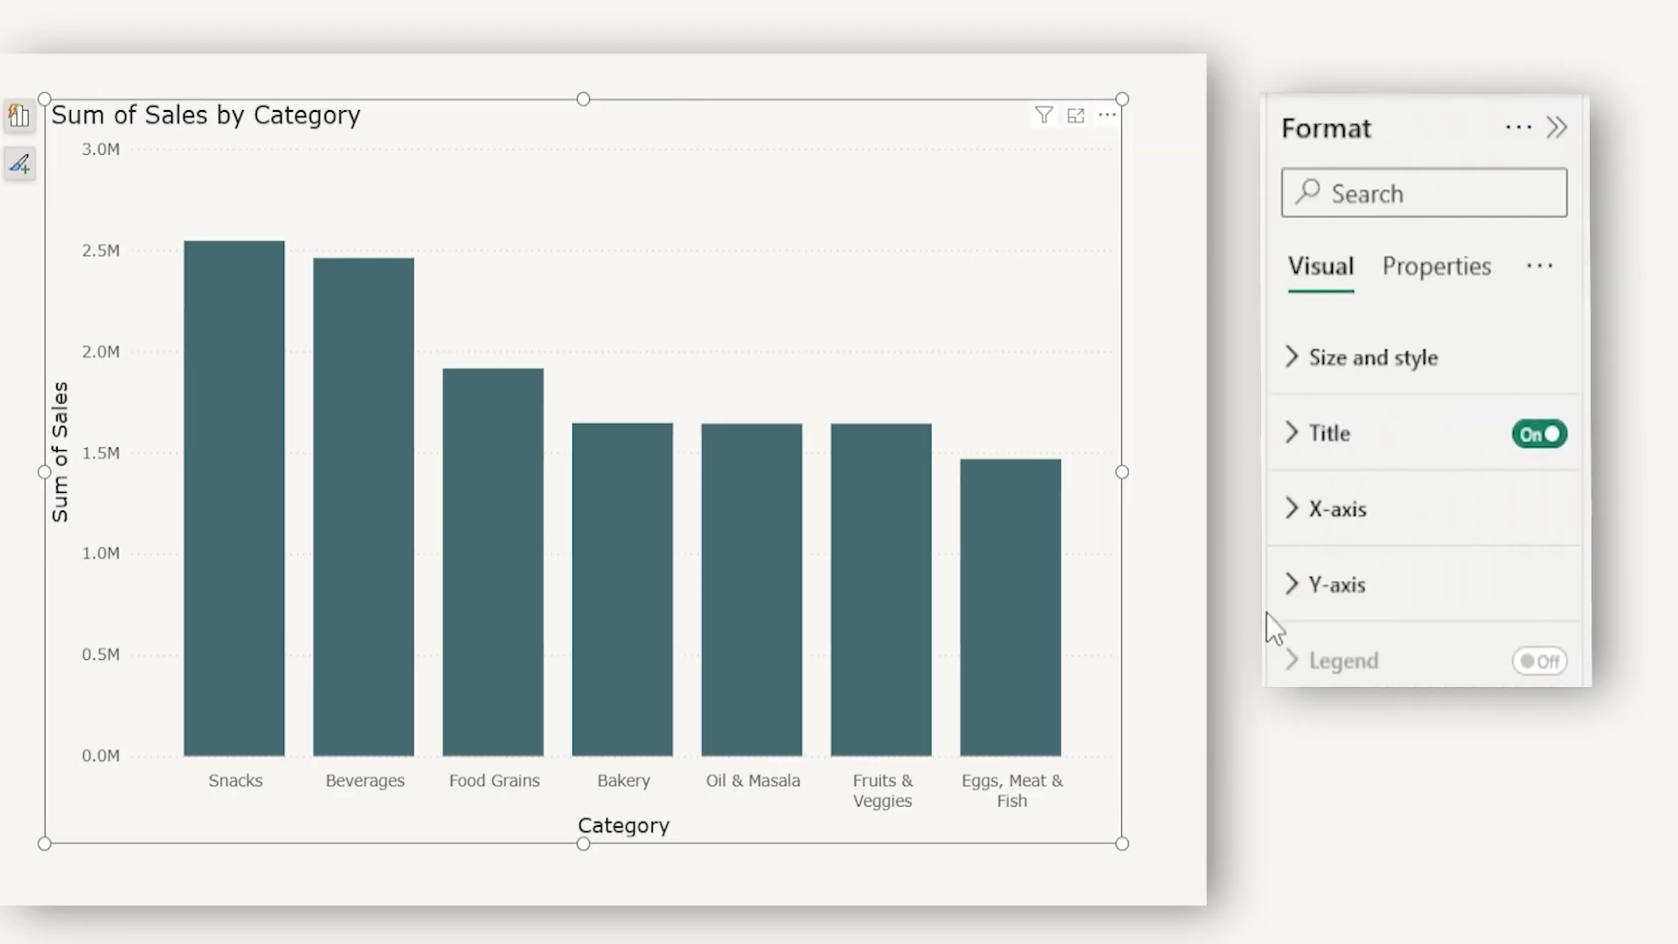
scroll(1302, 505, down, 5)
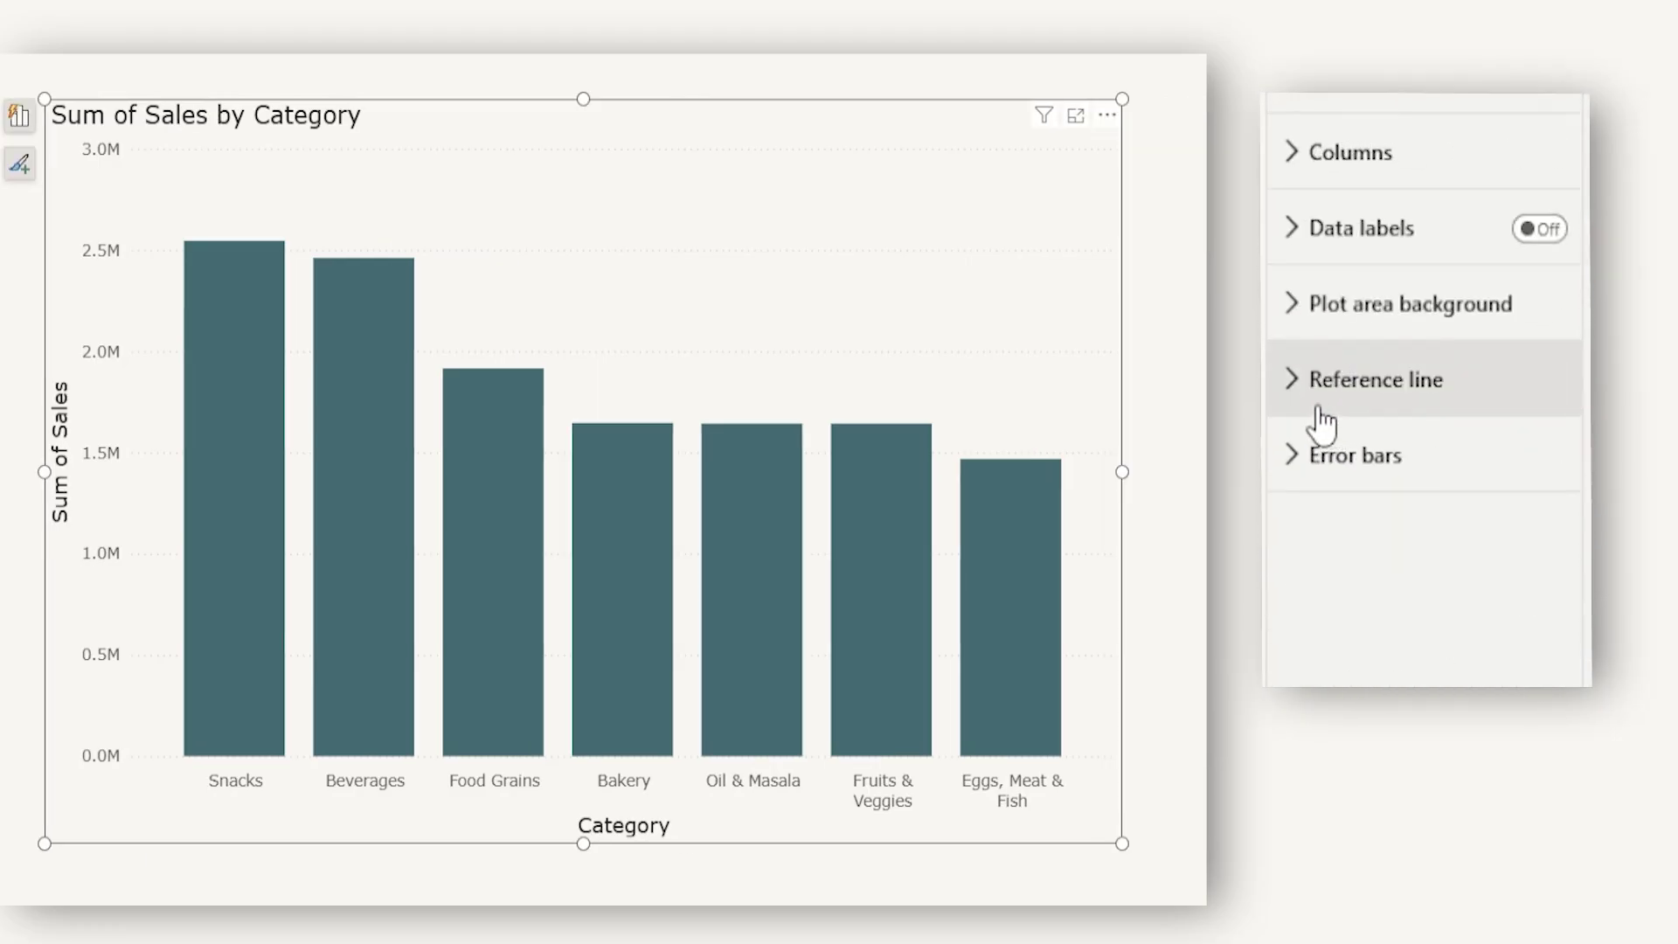
click(1395, 374)
scroll(1394, 374, down, 3)
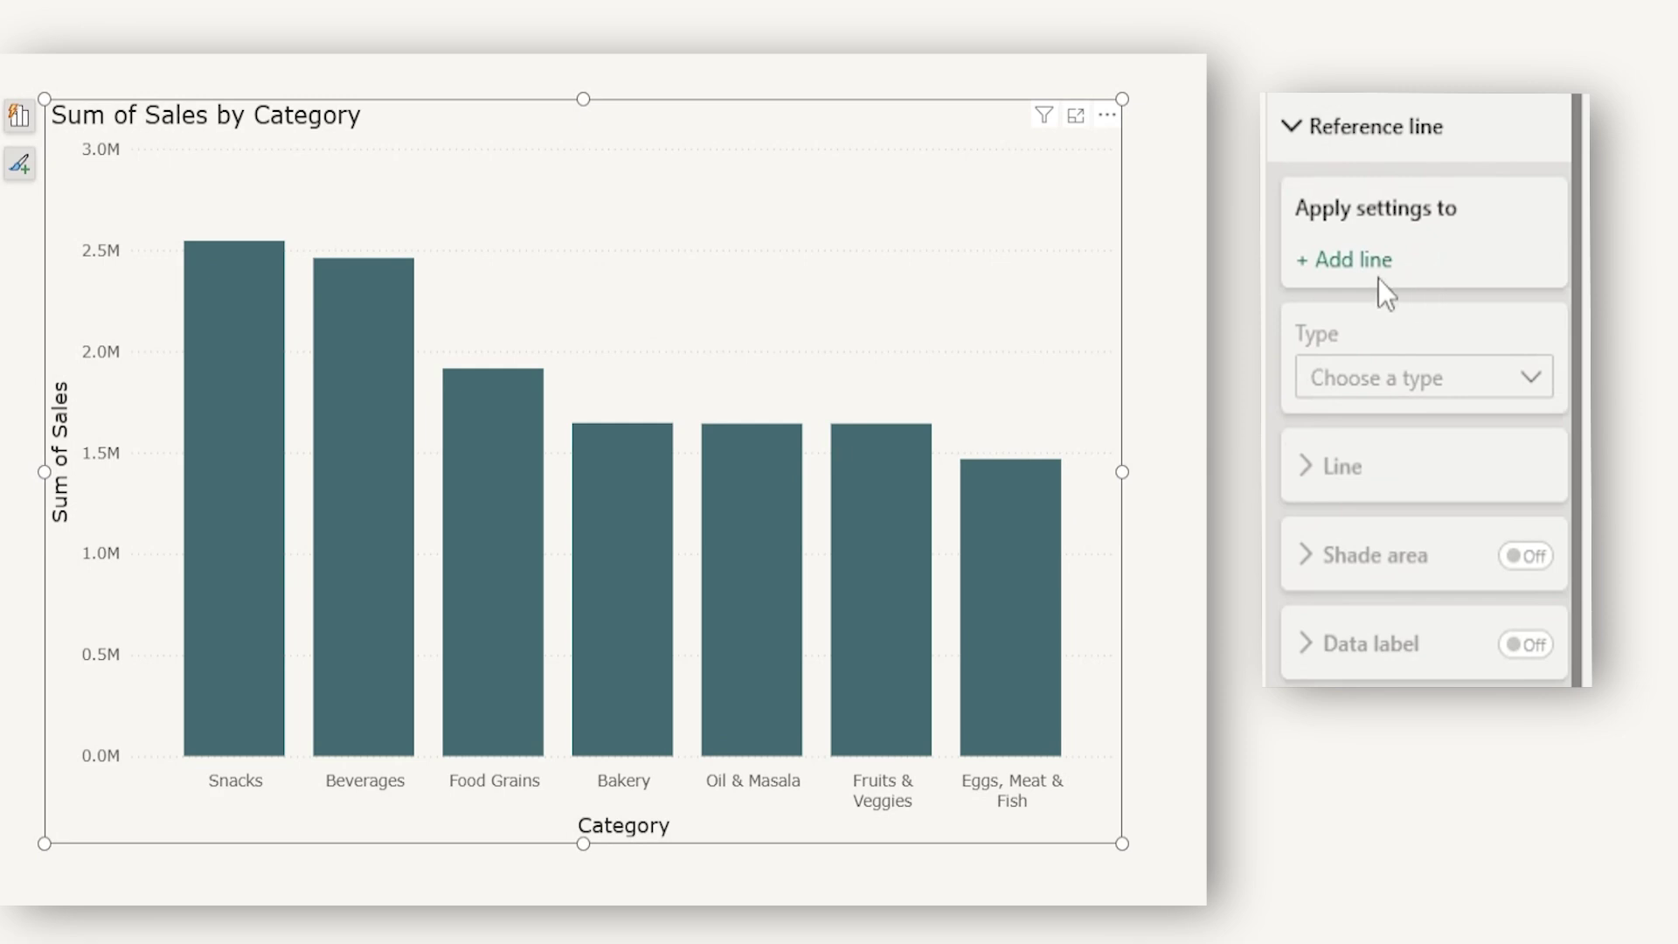
click(1371, 268)
scroll(1469, 187, down, 1)
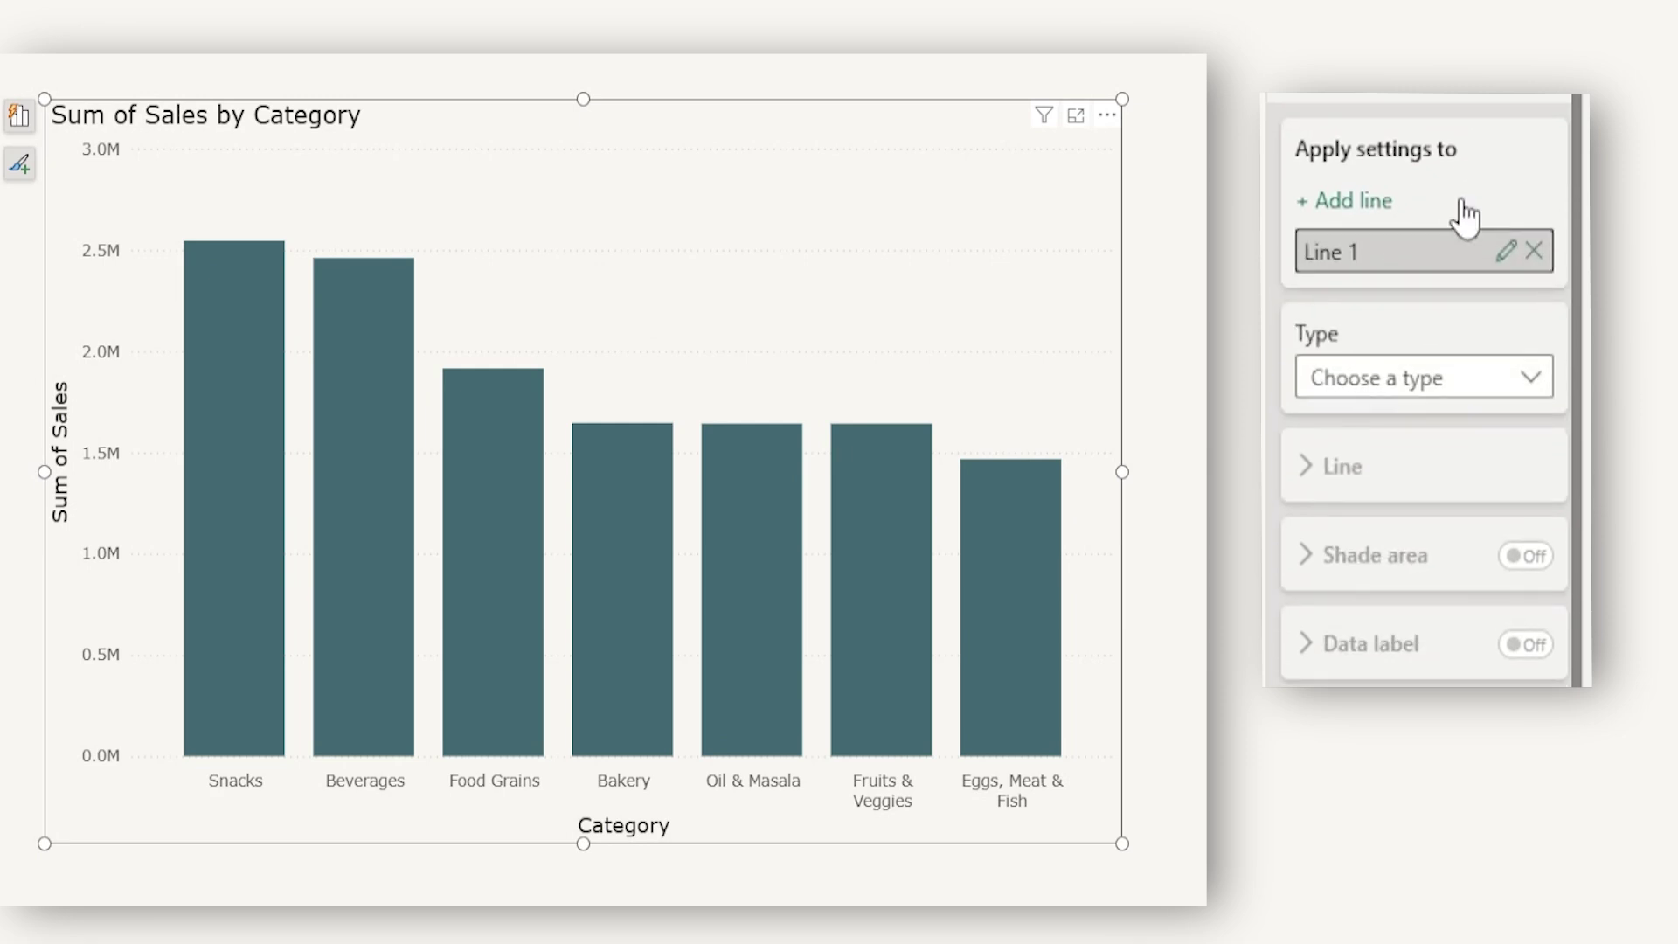
Add Lines 2–4, then delete them so only Line 1 remains, and view its Type options
click(1359, 210)
click(1361, 209)
click(1365, 208)
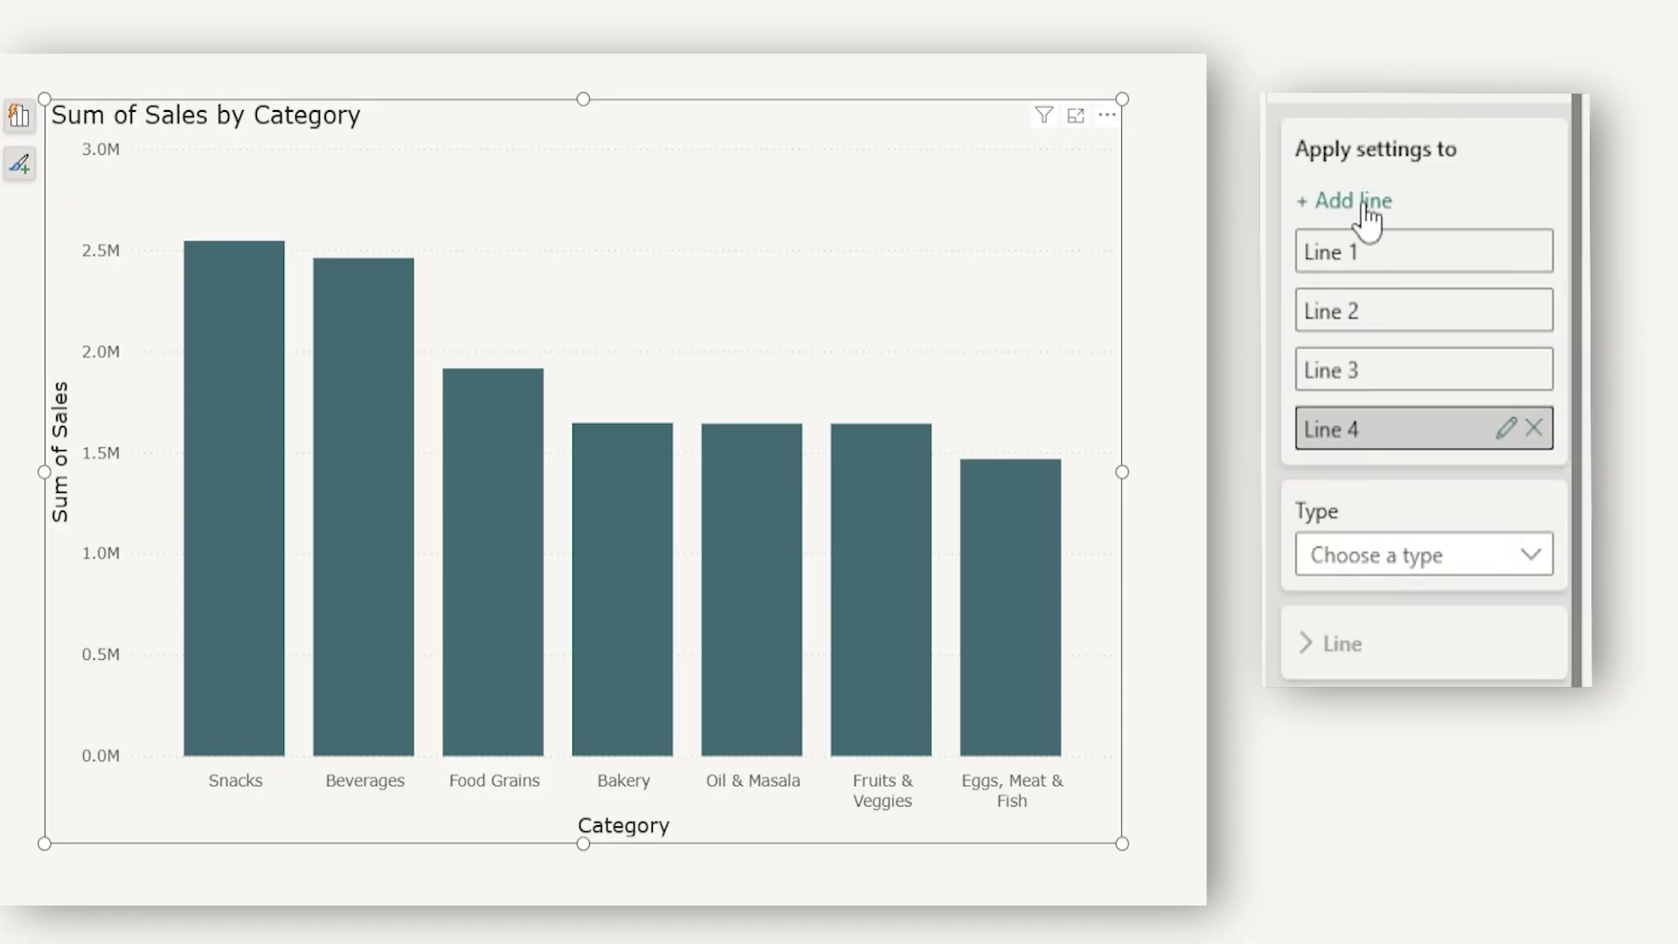
click(1531, 427)
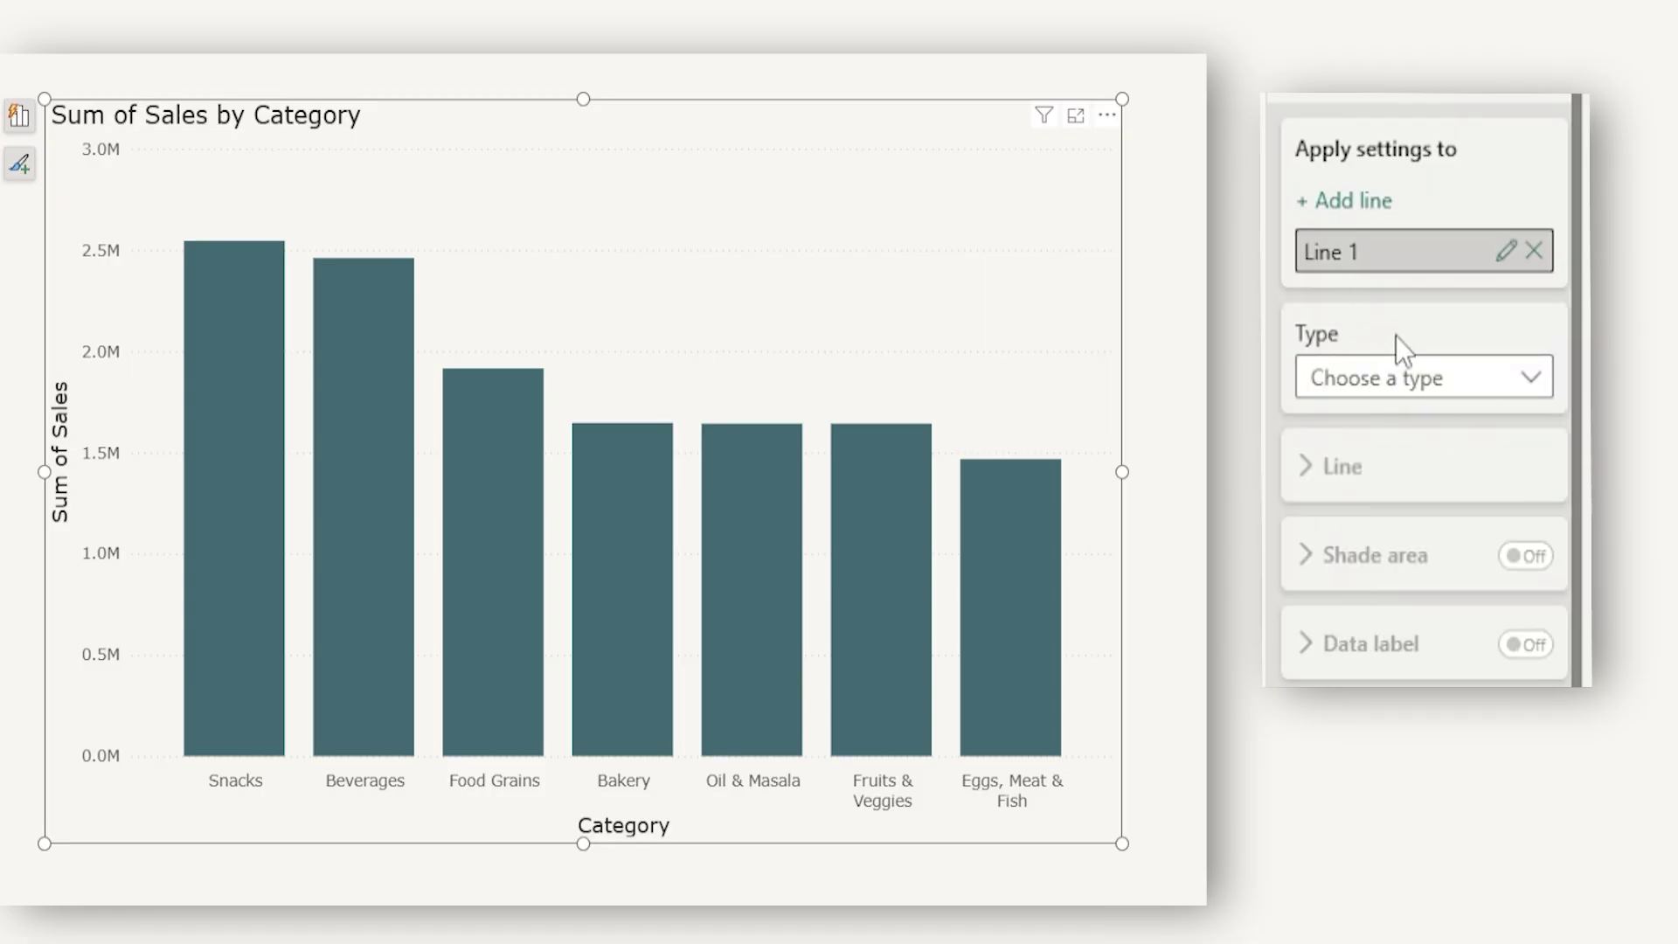
click(1446, 401)
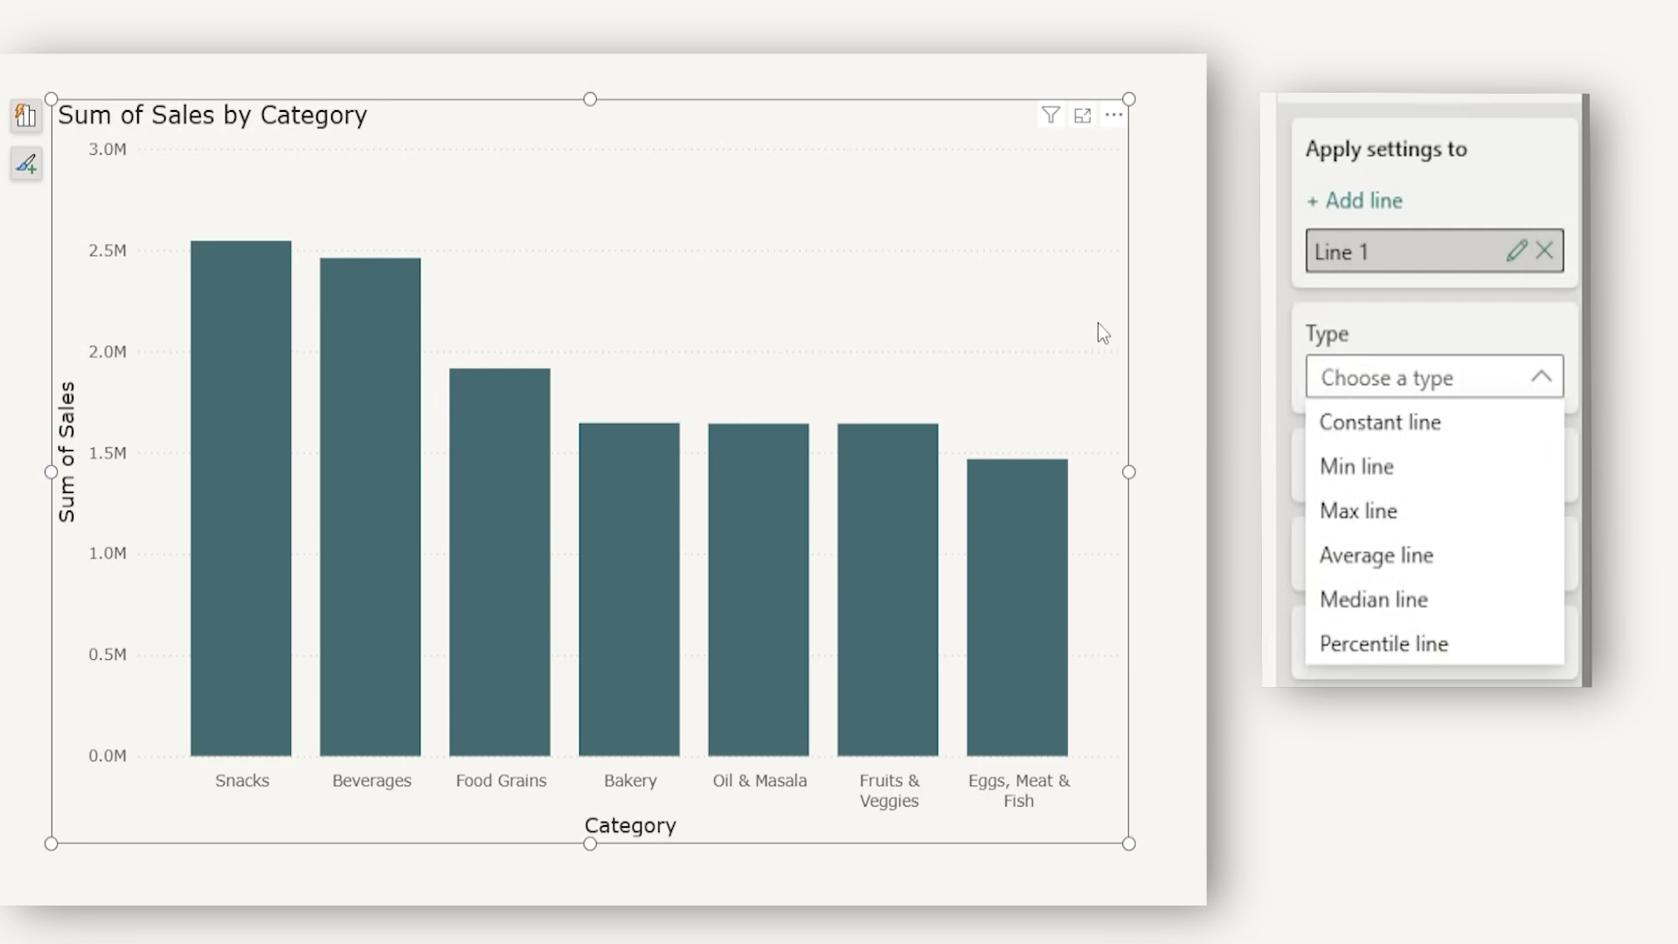
click(904, 185)
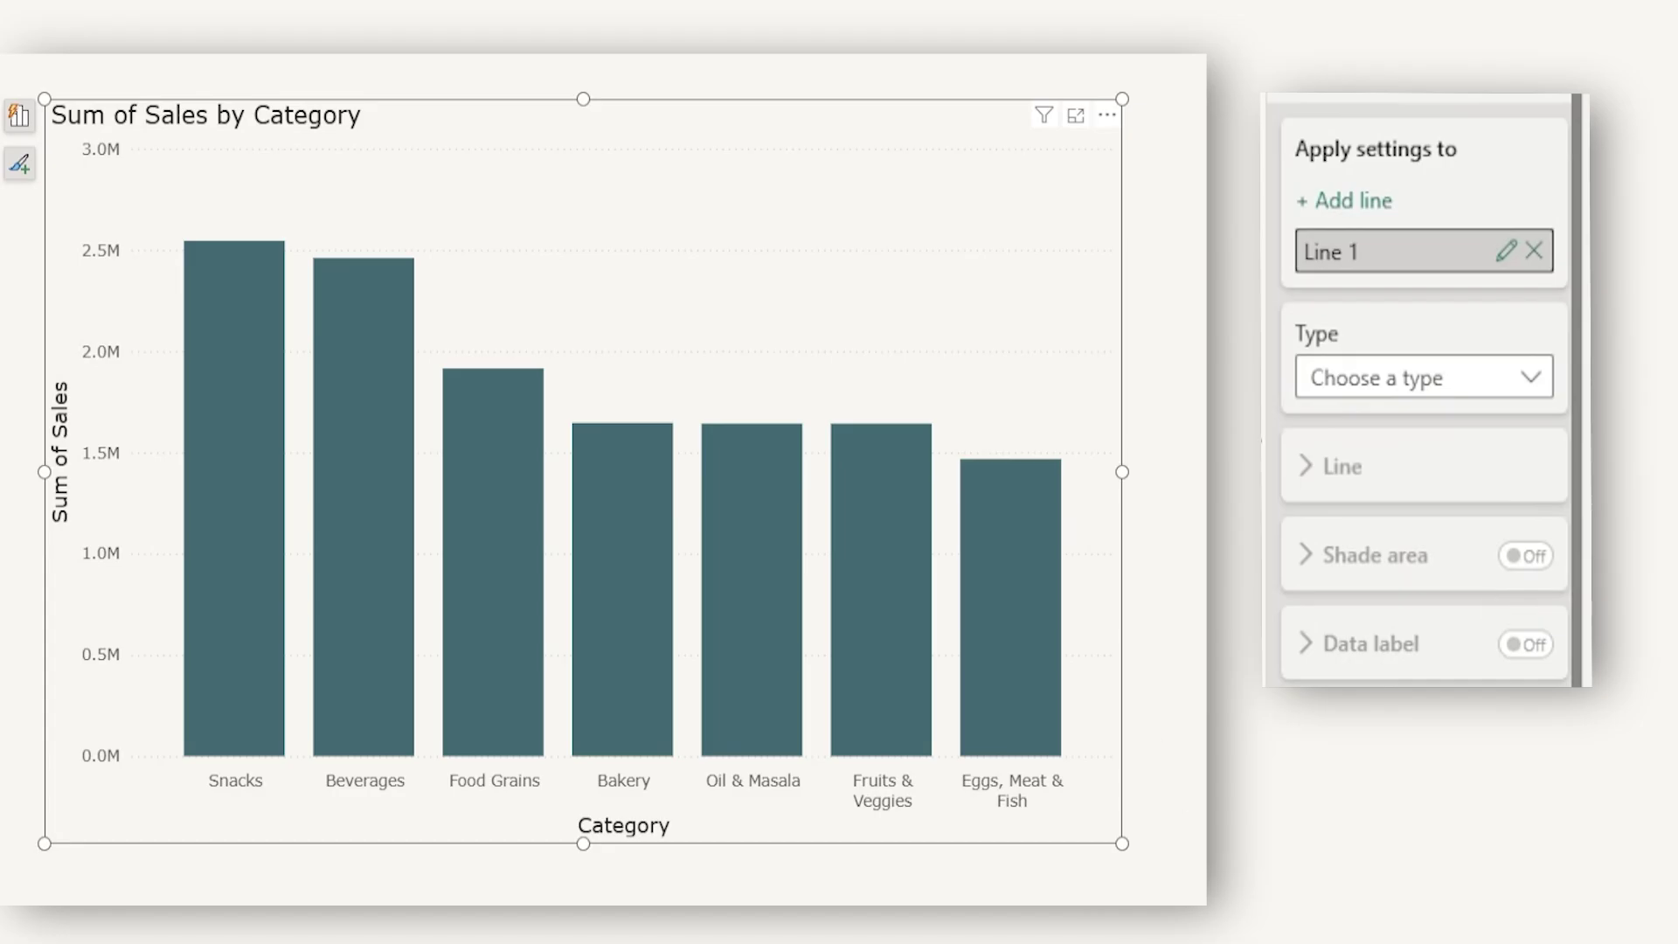
Try stacked bar, 100% stacked column, line and area charts, checking each one's reference line types
click(1376, 385)
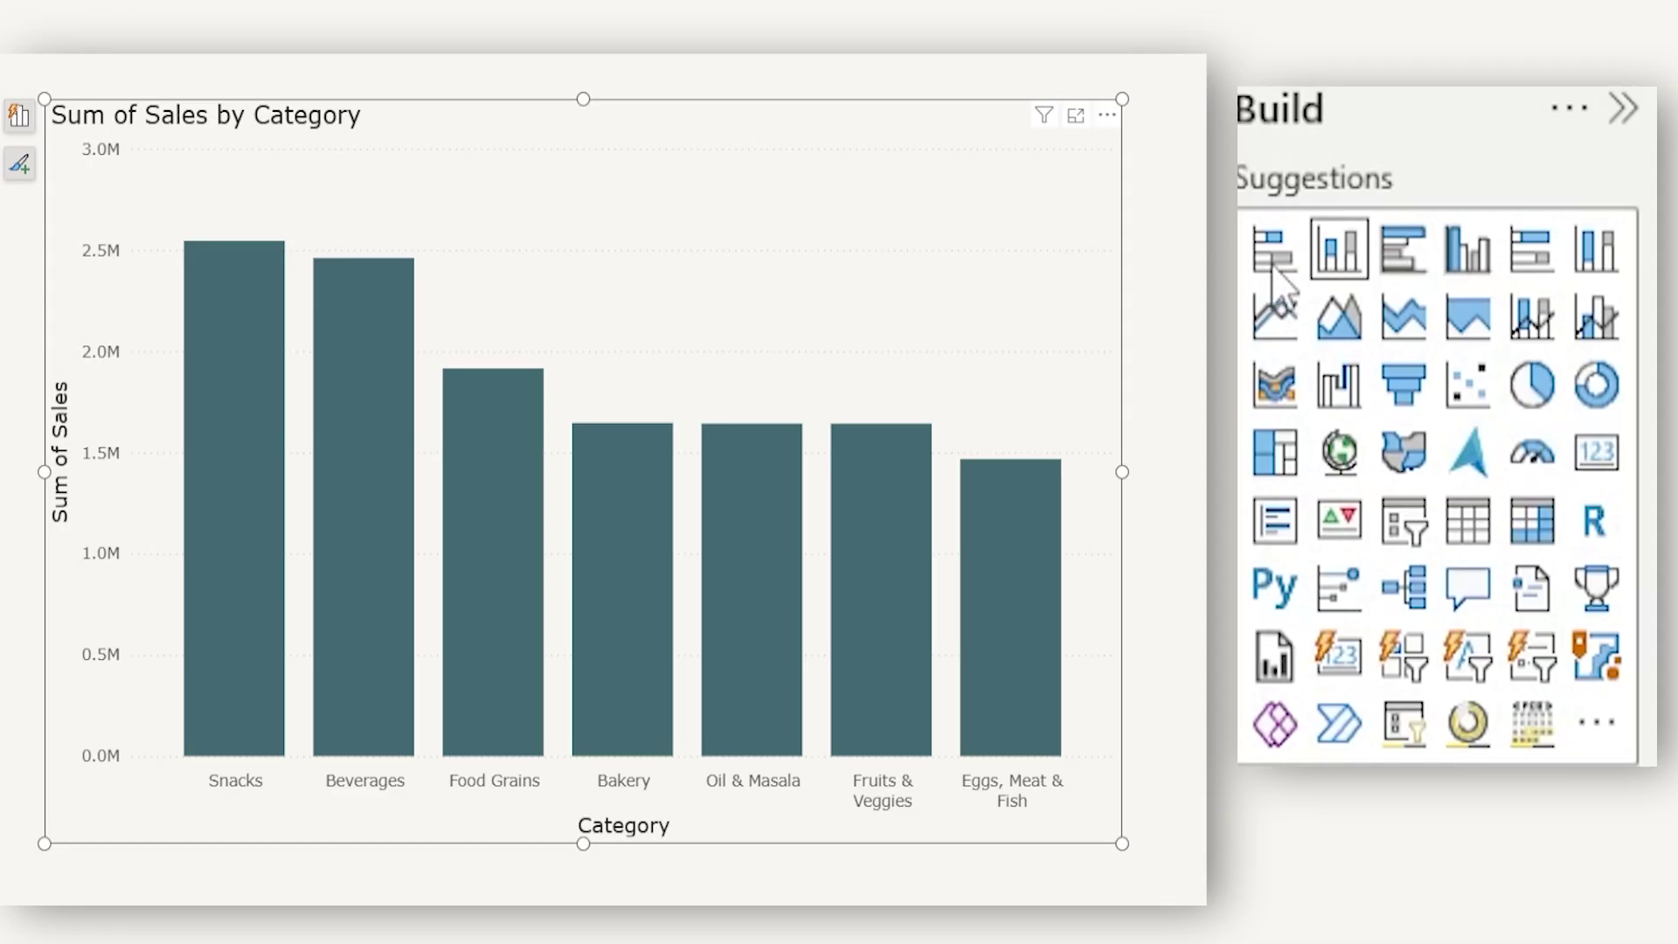
click(1275, 267)
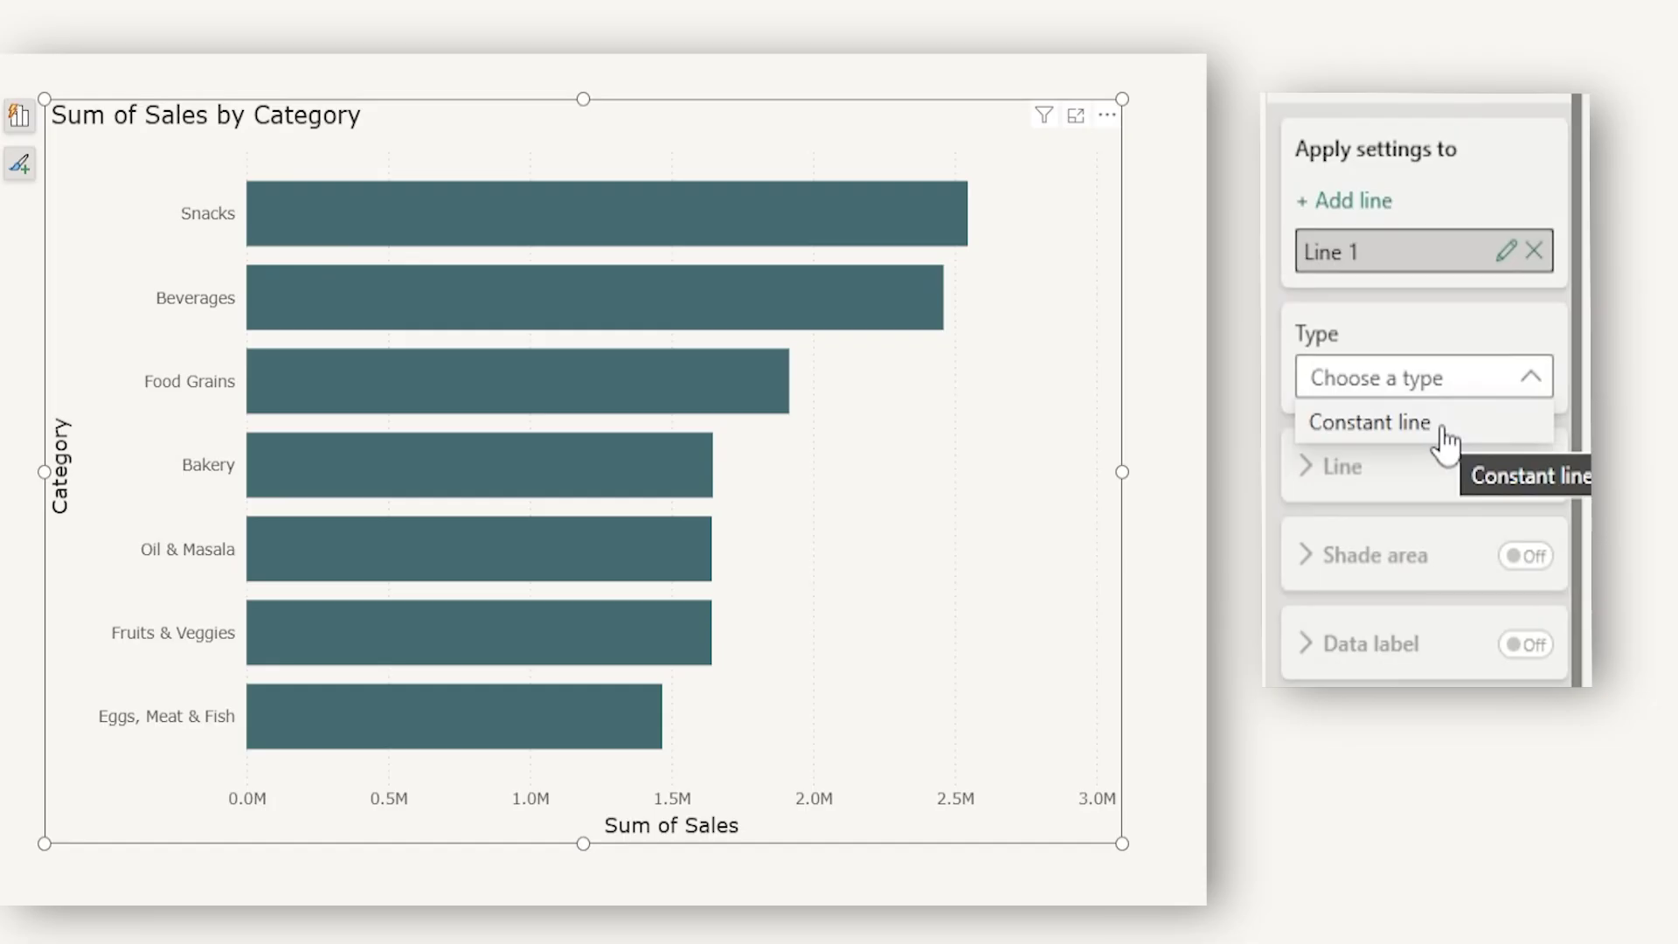
click(1426, 345)
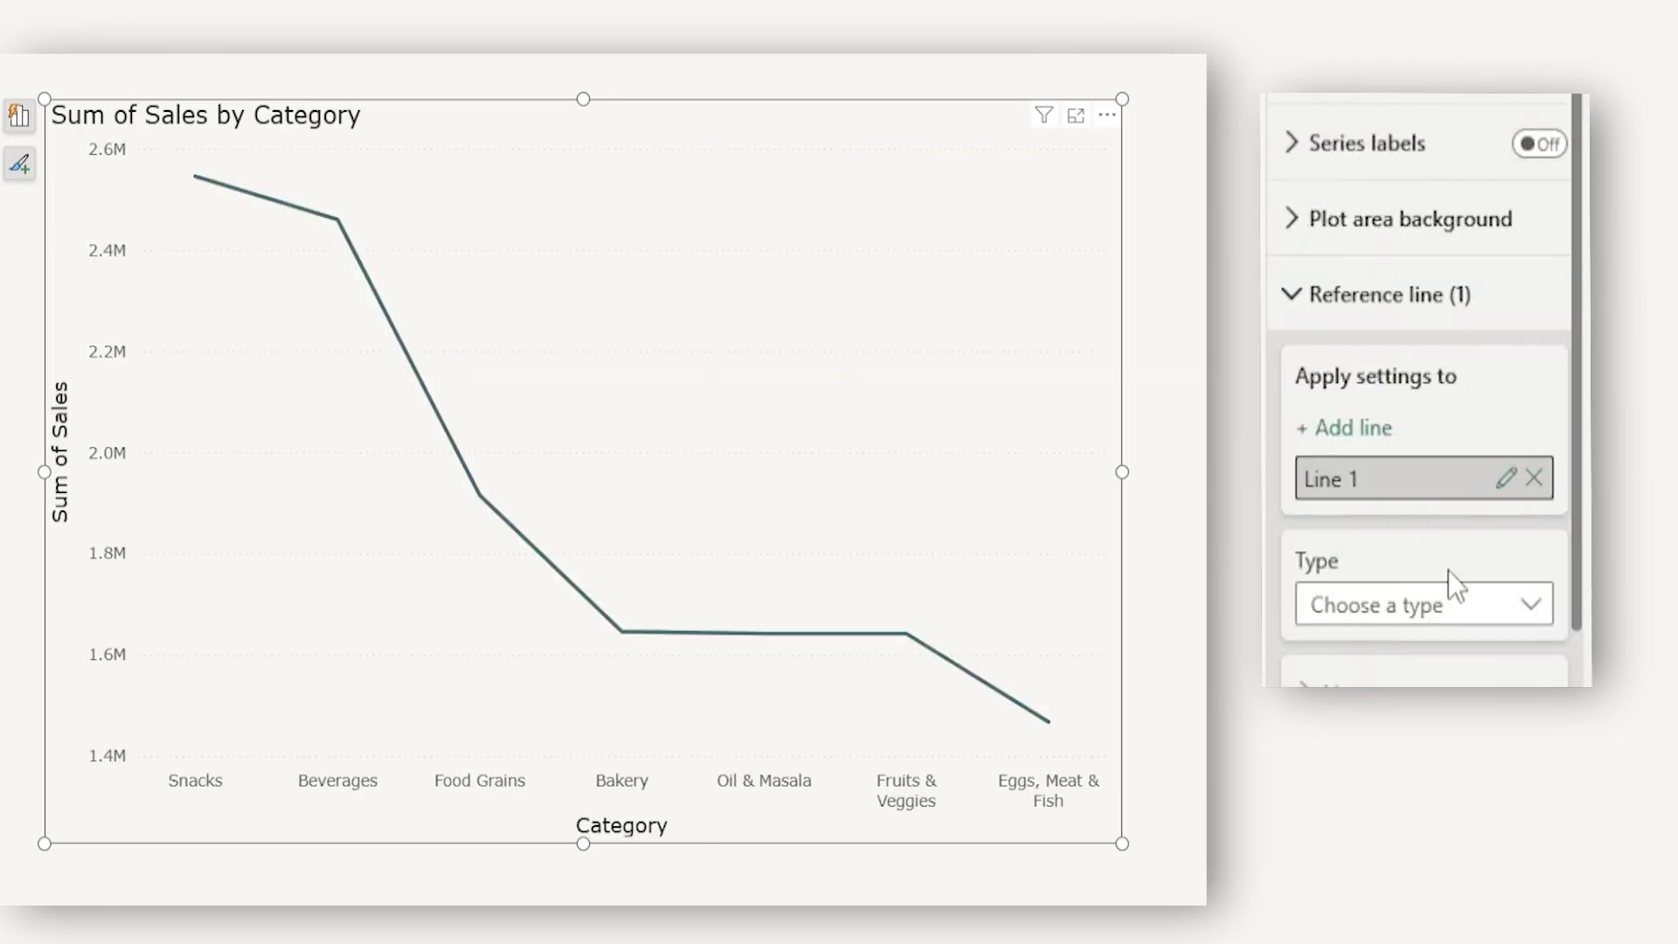
scroll(1455, 525, down, 3)
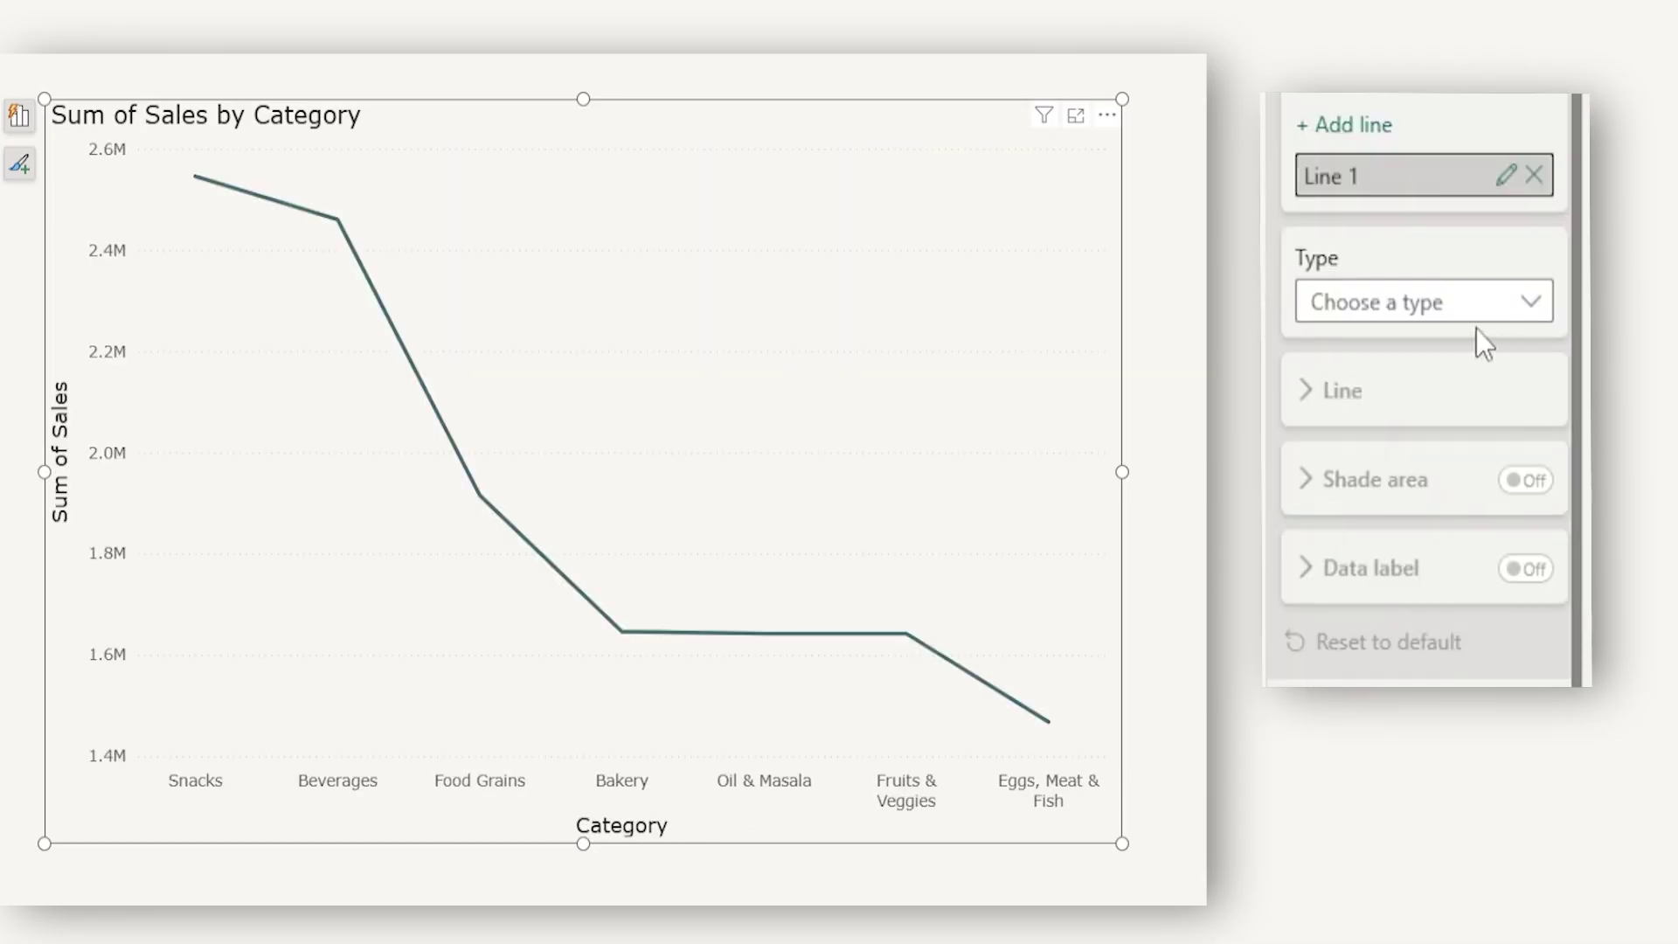
click(1442, 306)
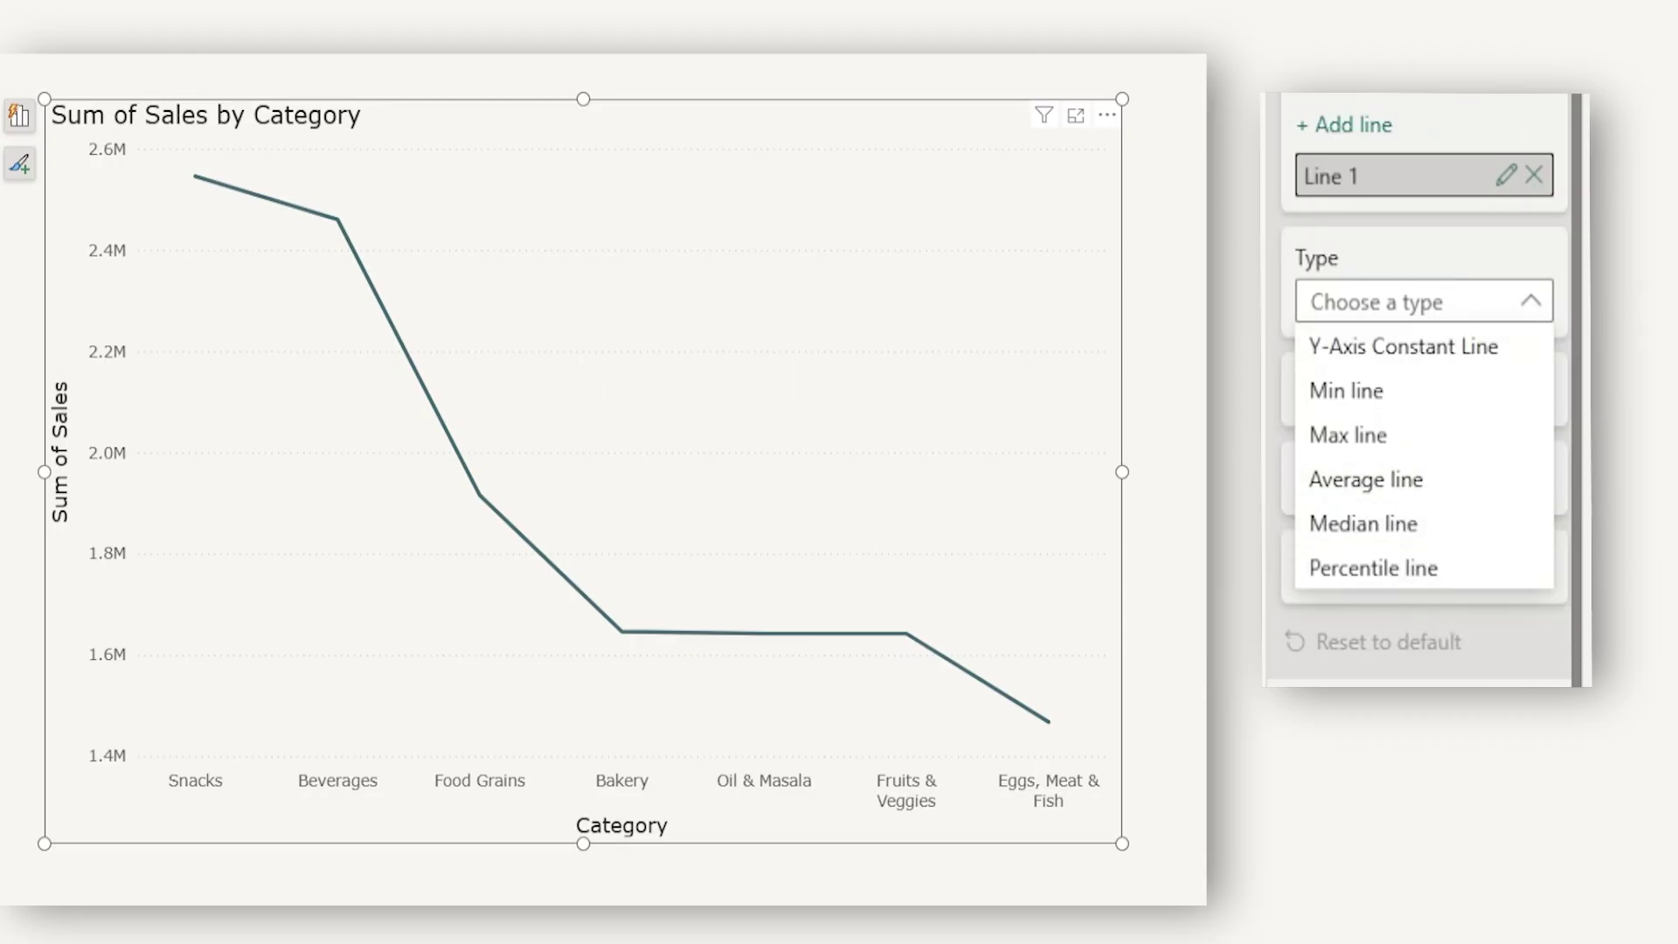
key(Escape)
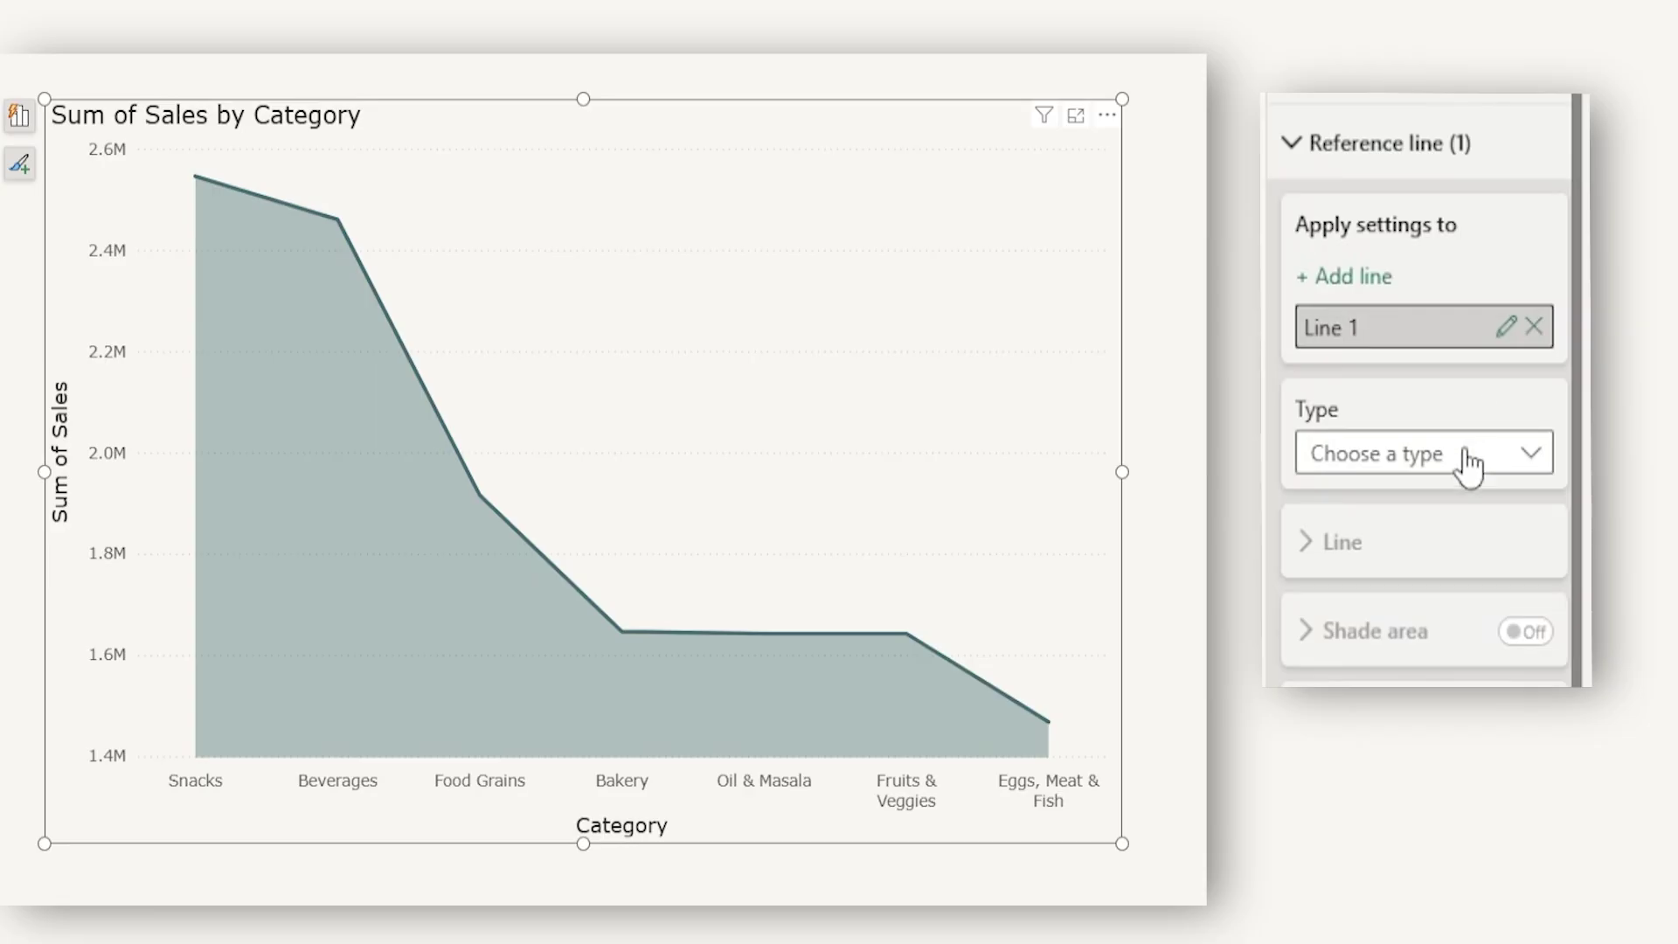
click(1463, 463)
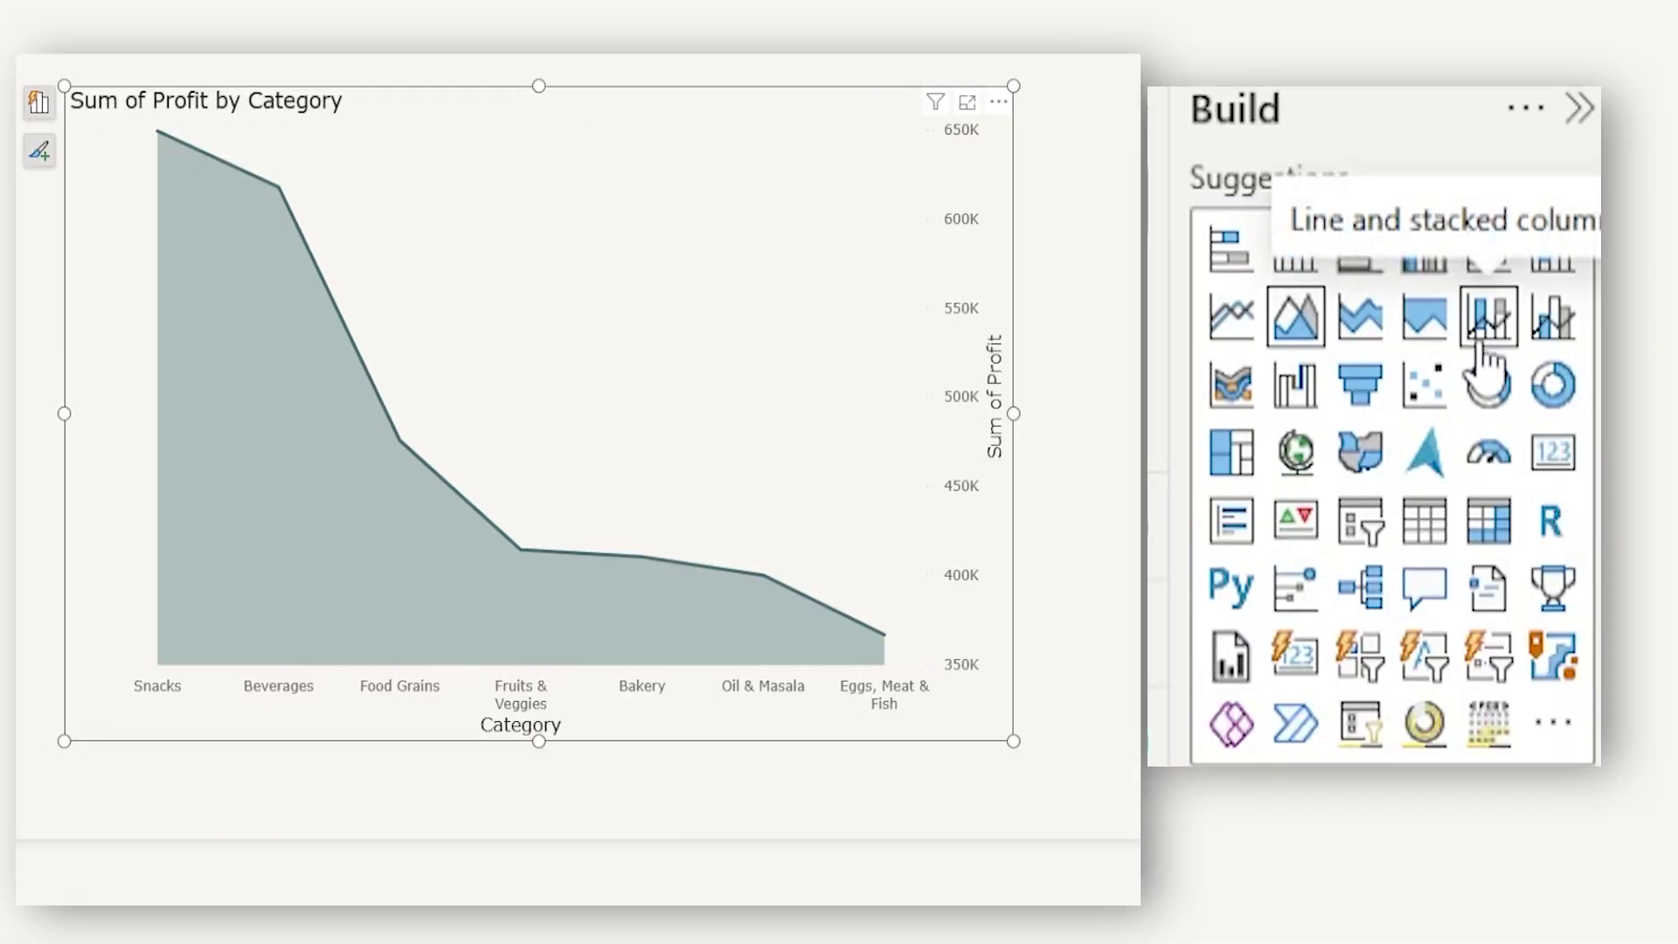
Switch the visual to a Line and stacked column chart and review its reference line types
click(1481, 342)
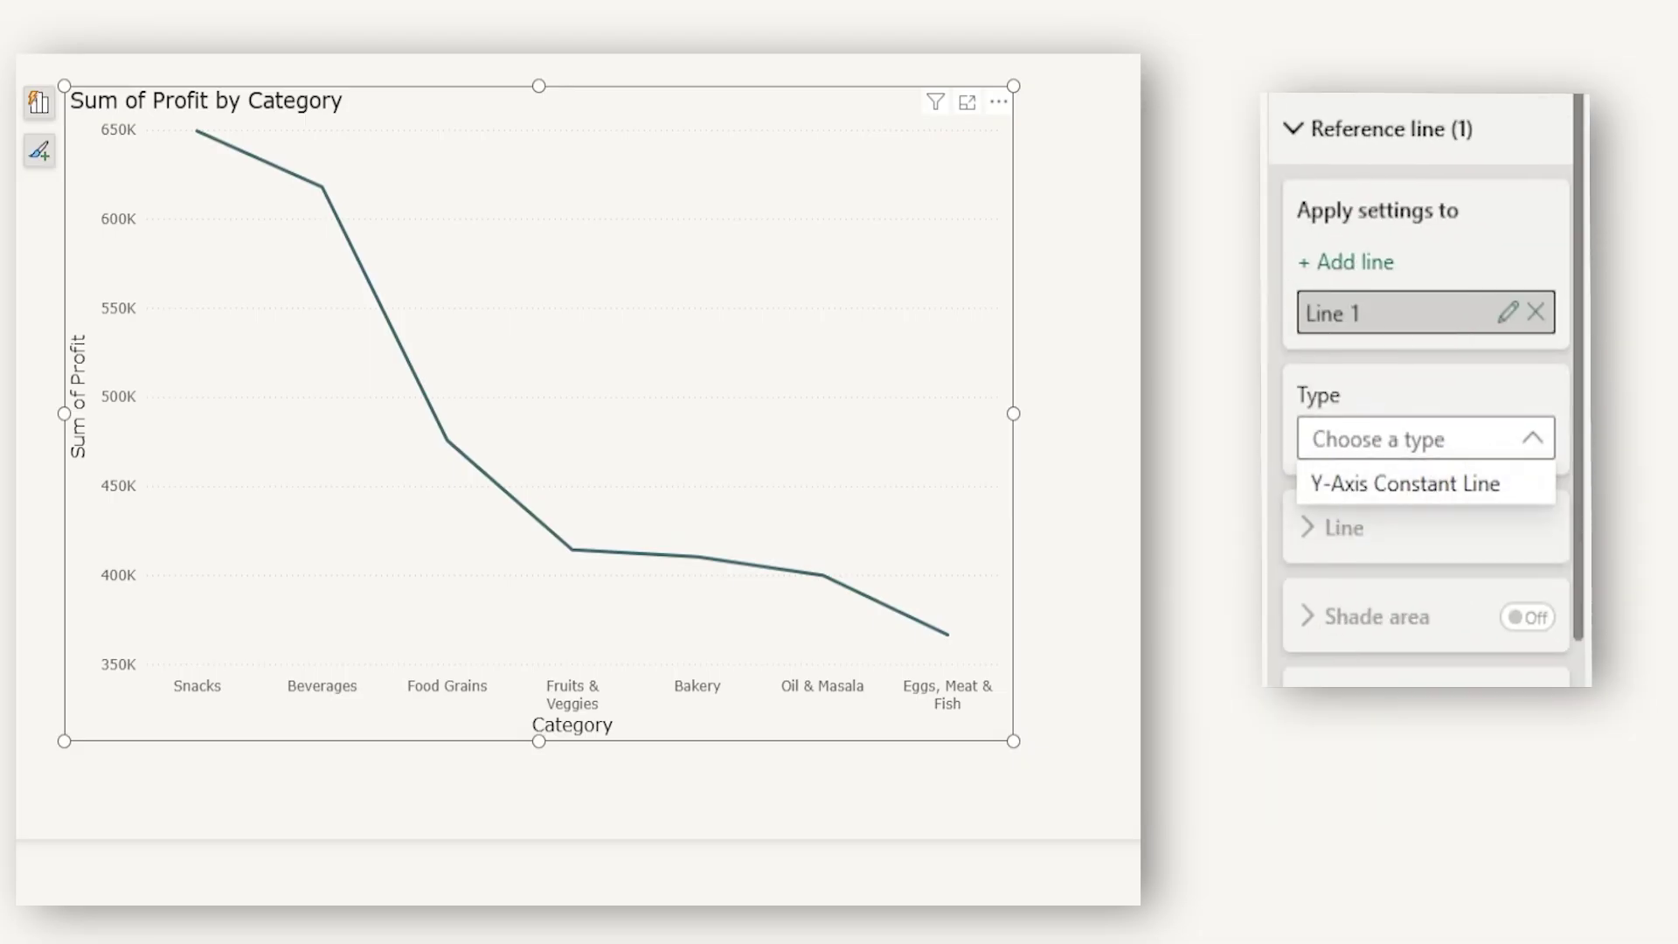
key(Escape)
scroll(1424, 394, down, 1)
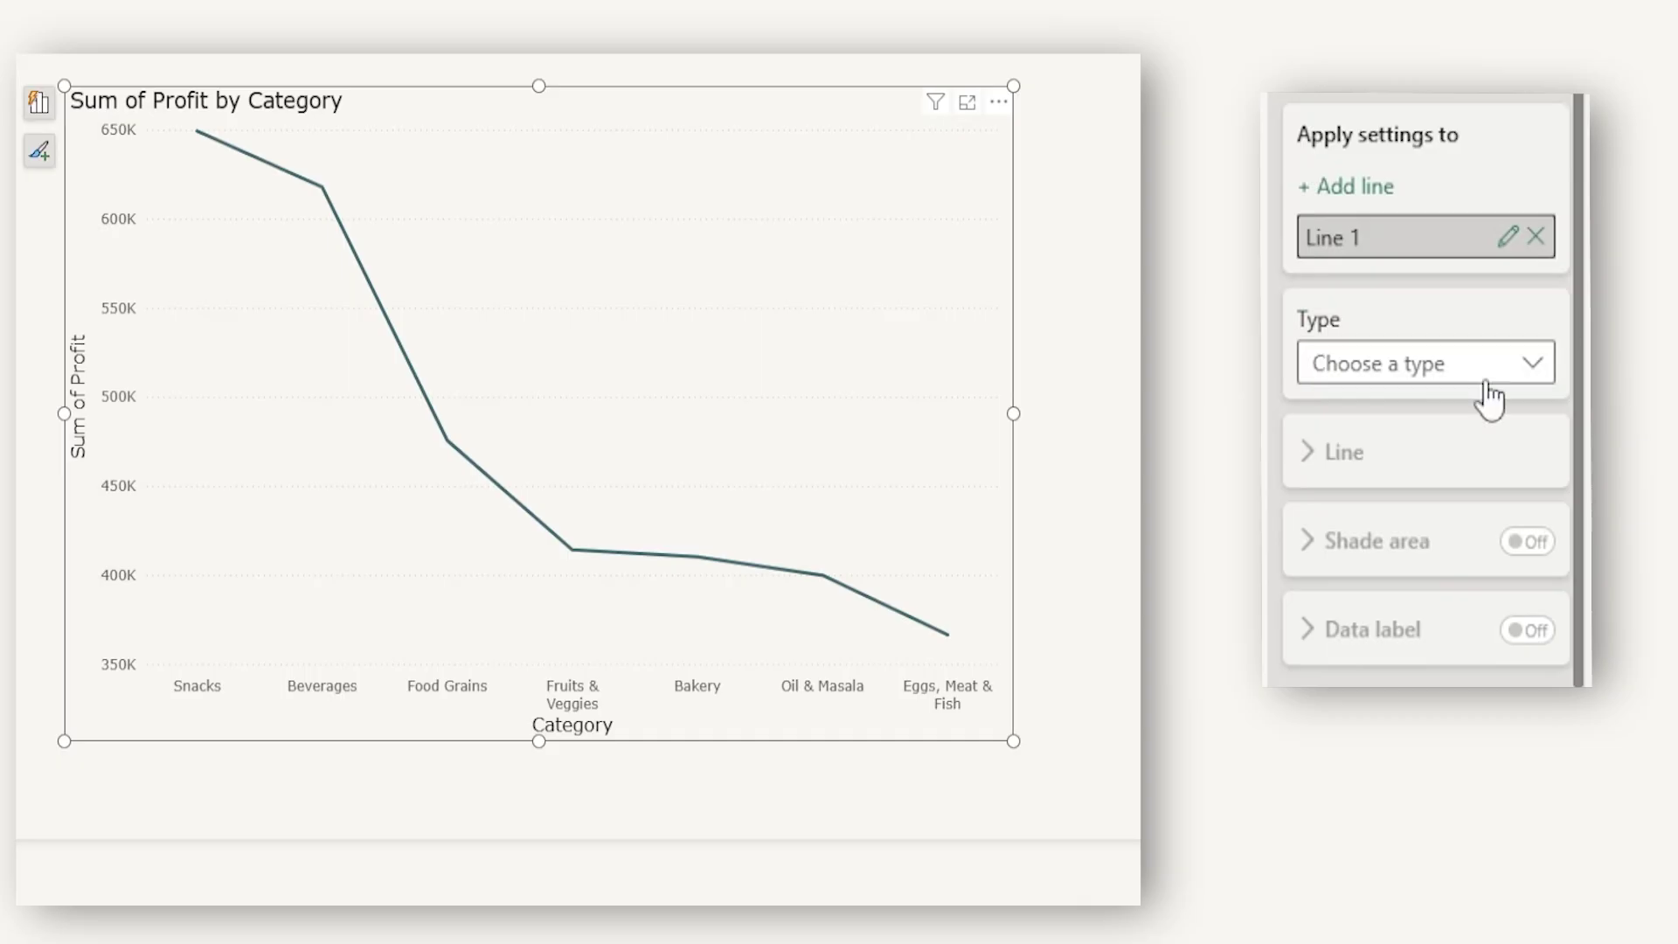
click(1440, 396)
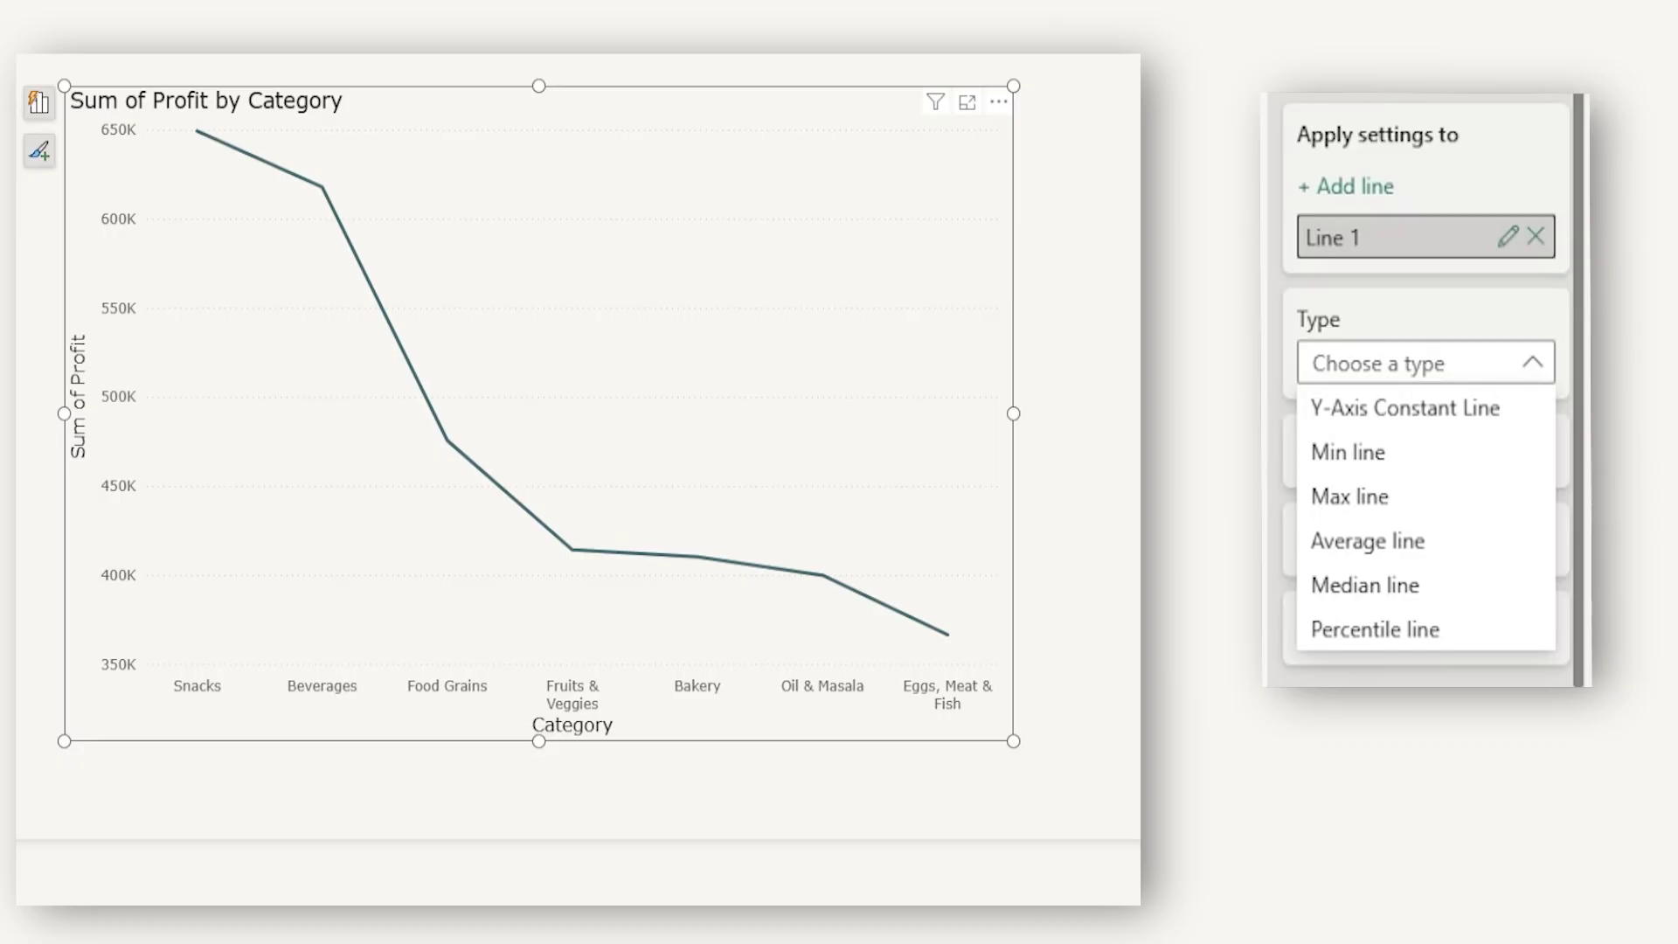
click(1438, 199)
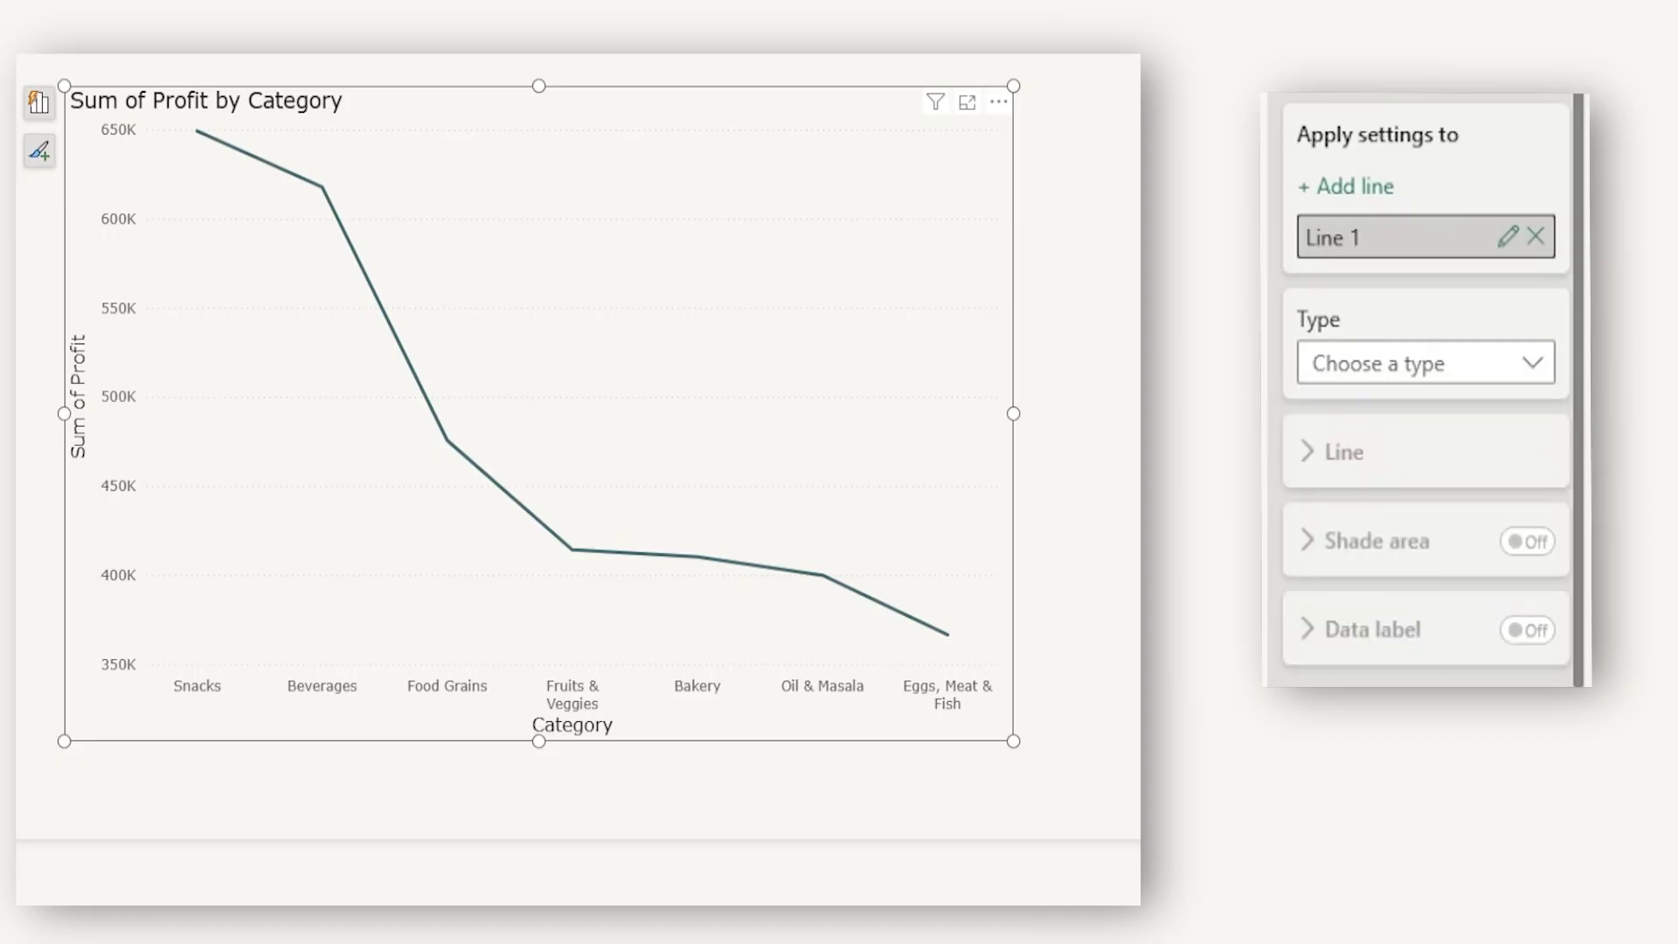
Make Line 1 a Constant line with value 500000
scroll(1439, 350, down, 1)
click(1413, 292)
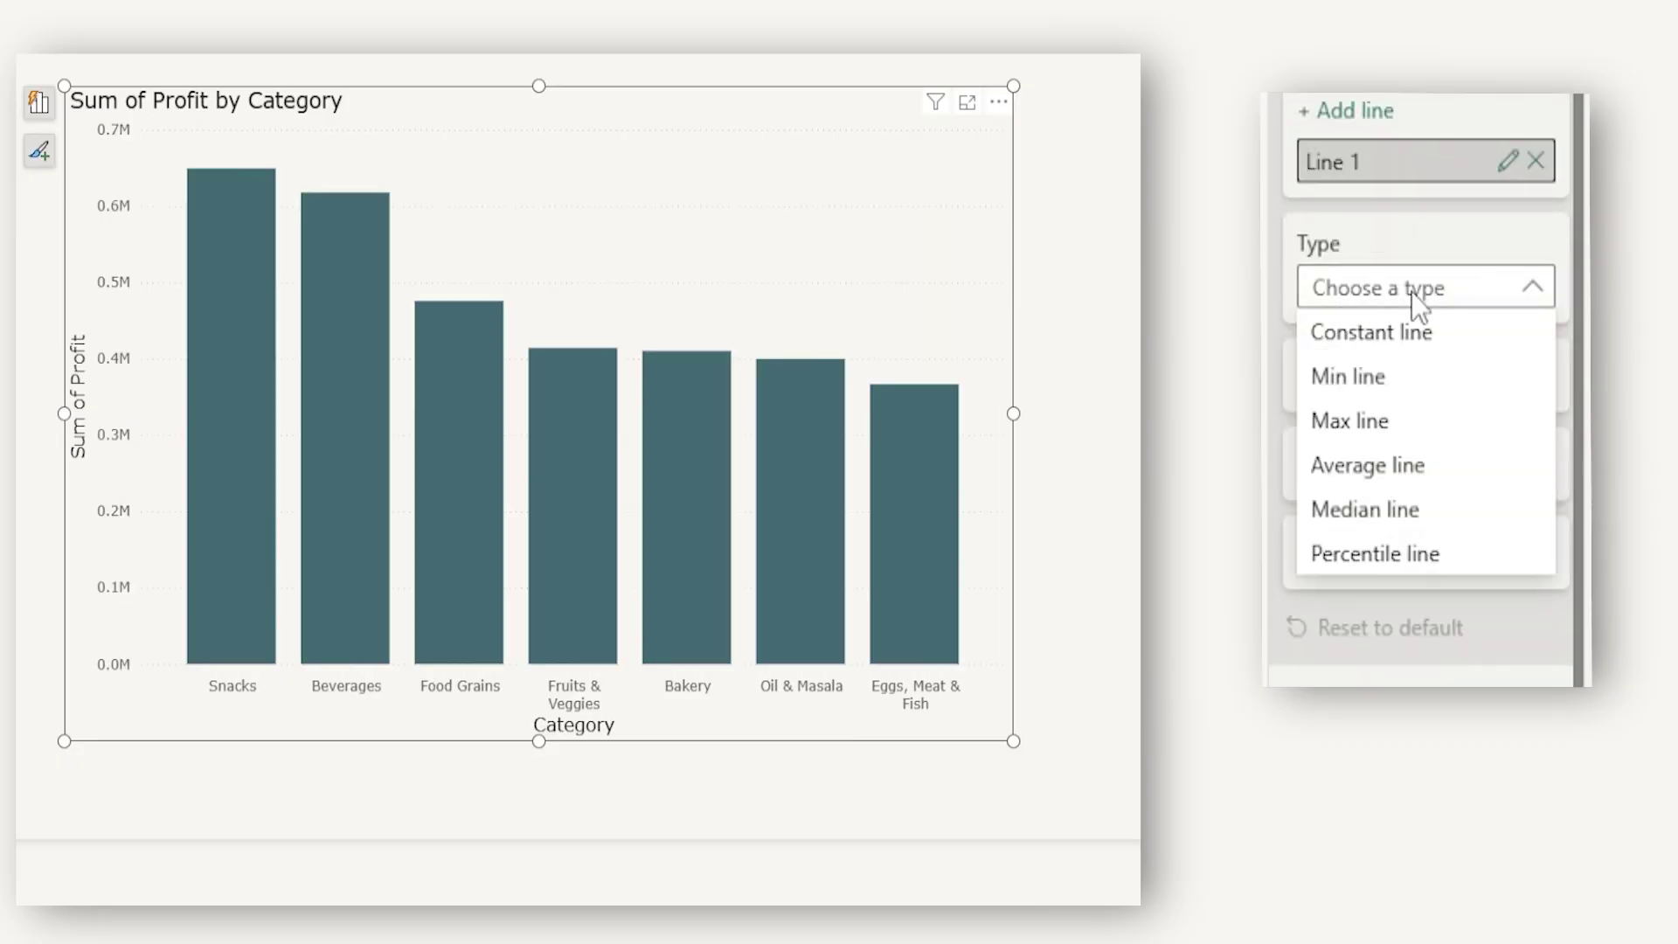
click(1413, 343)
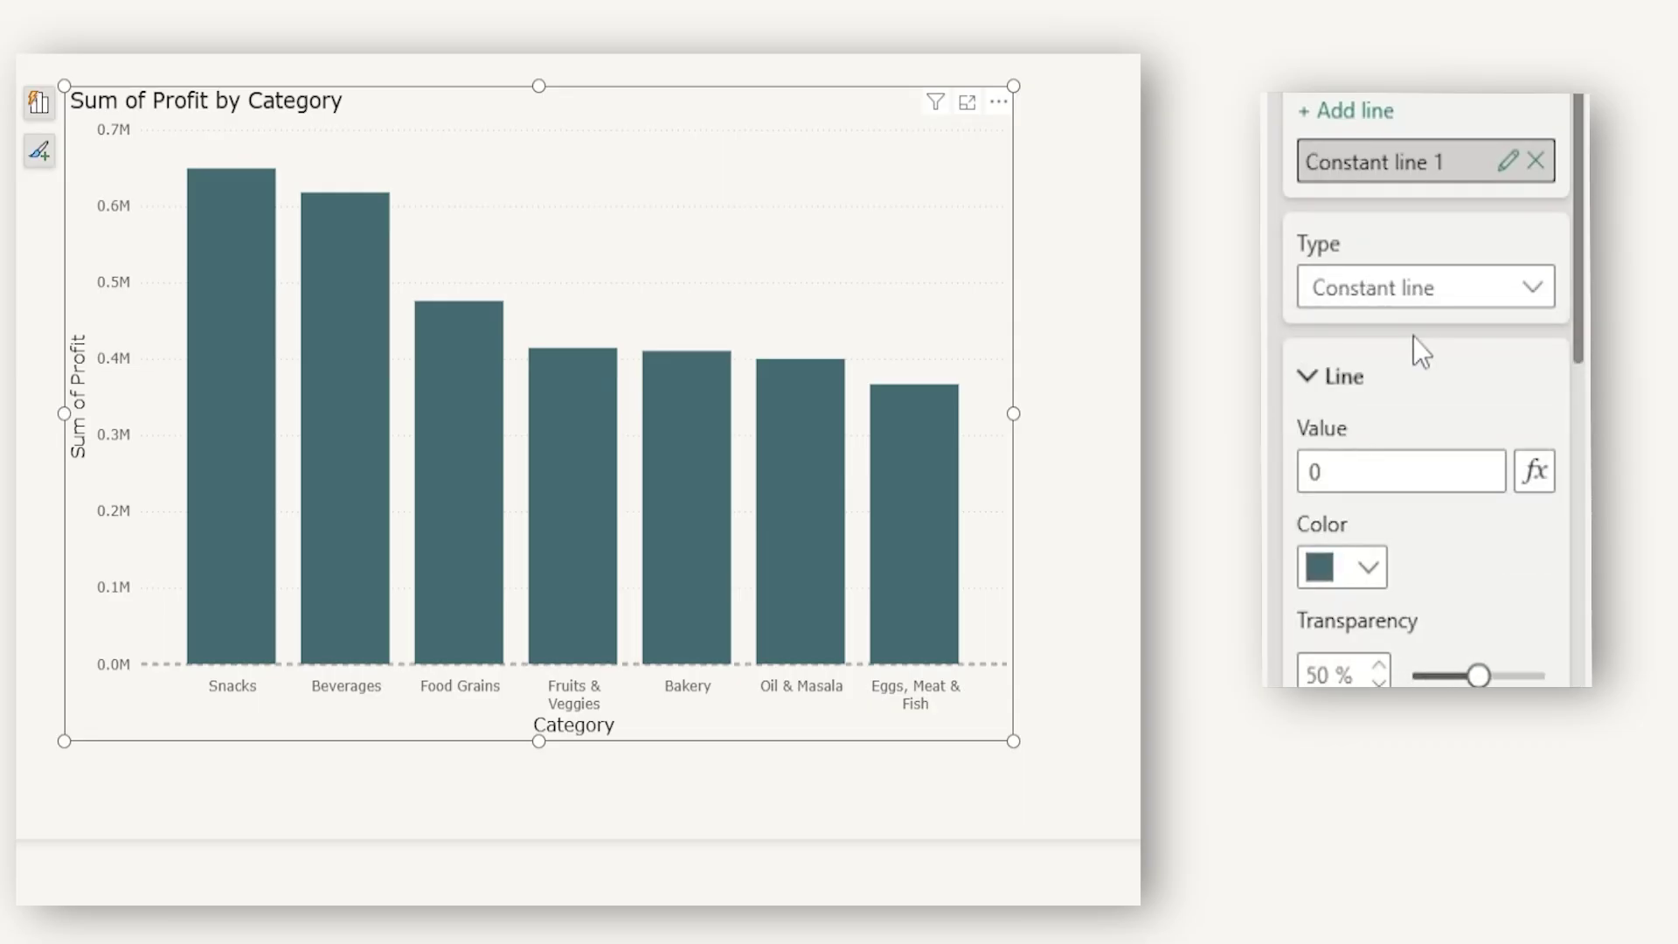
scroll(1419, 315, down, 4)
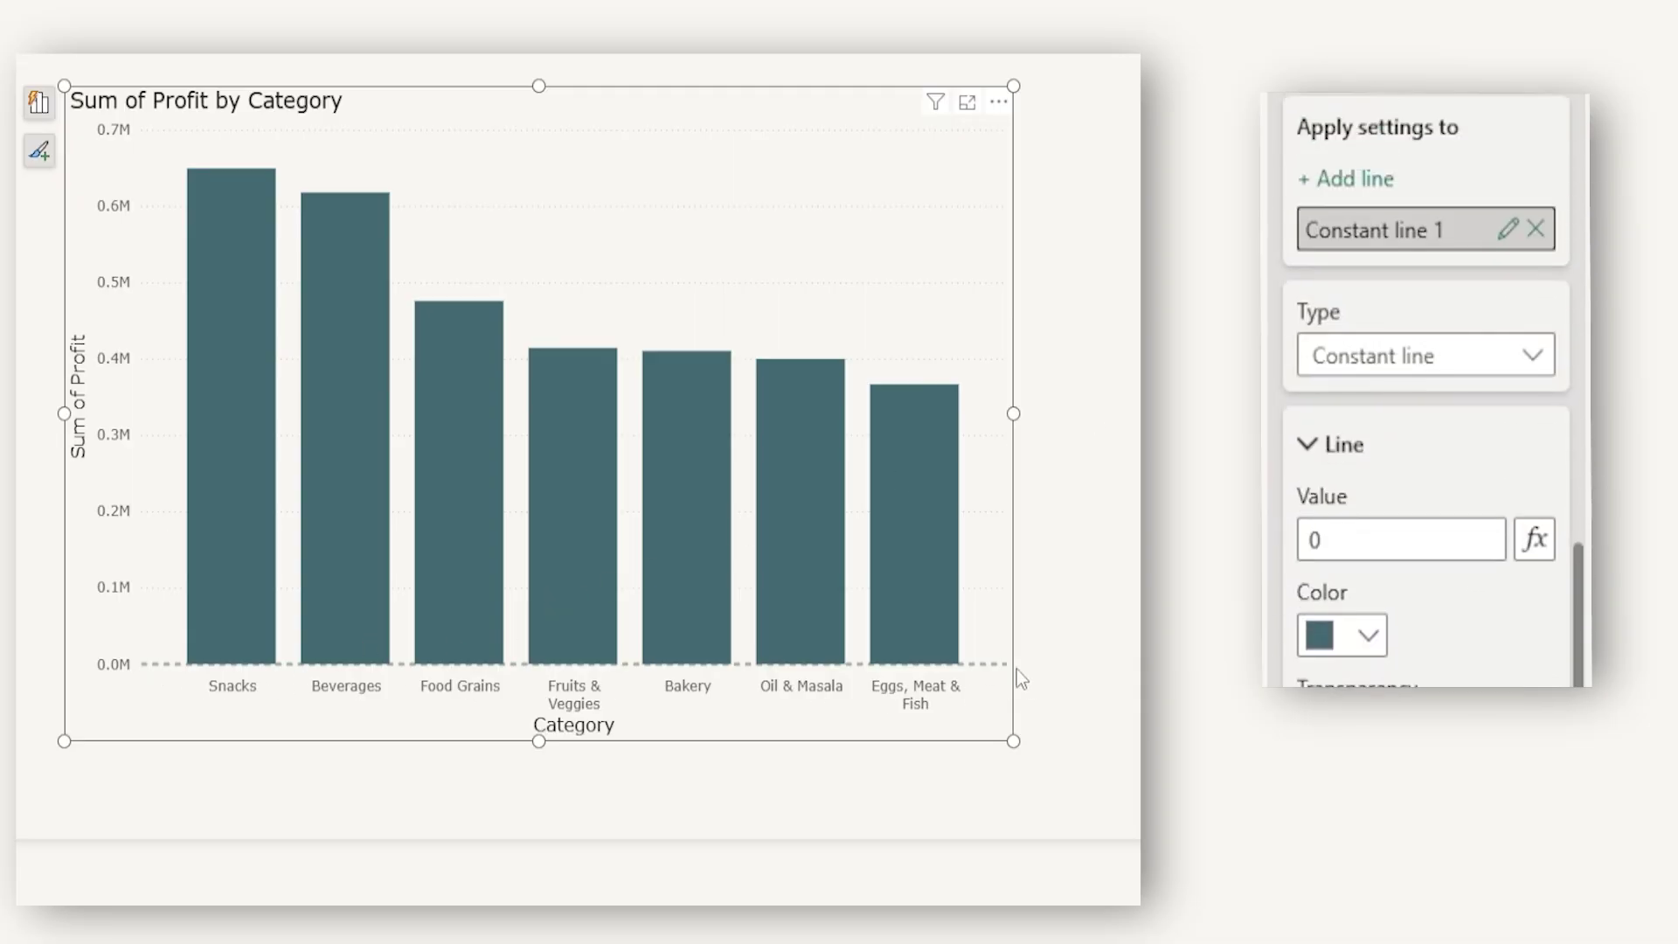
click(1319, 539)
drag(1319, 540, 1268, 567)
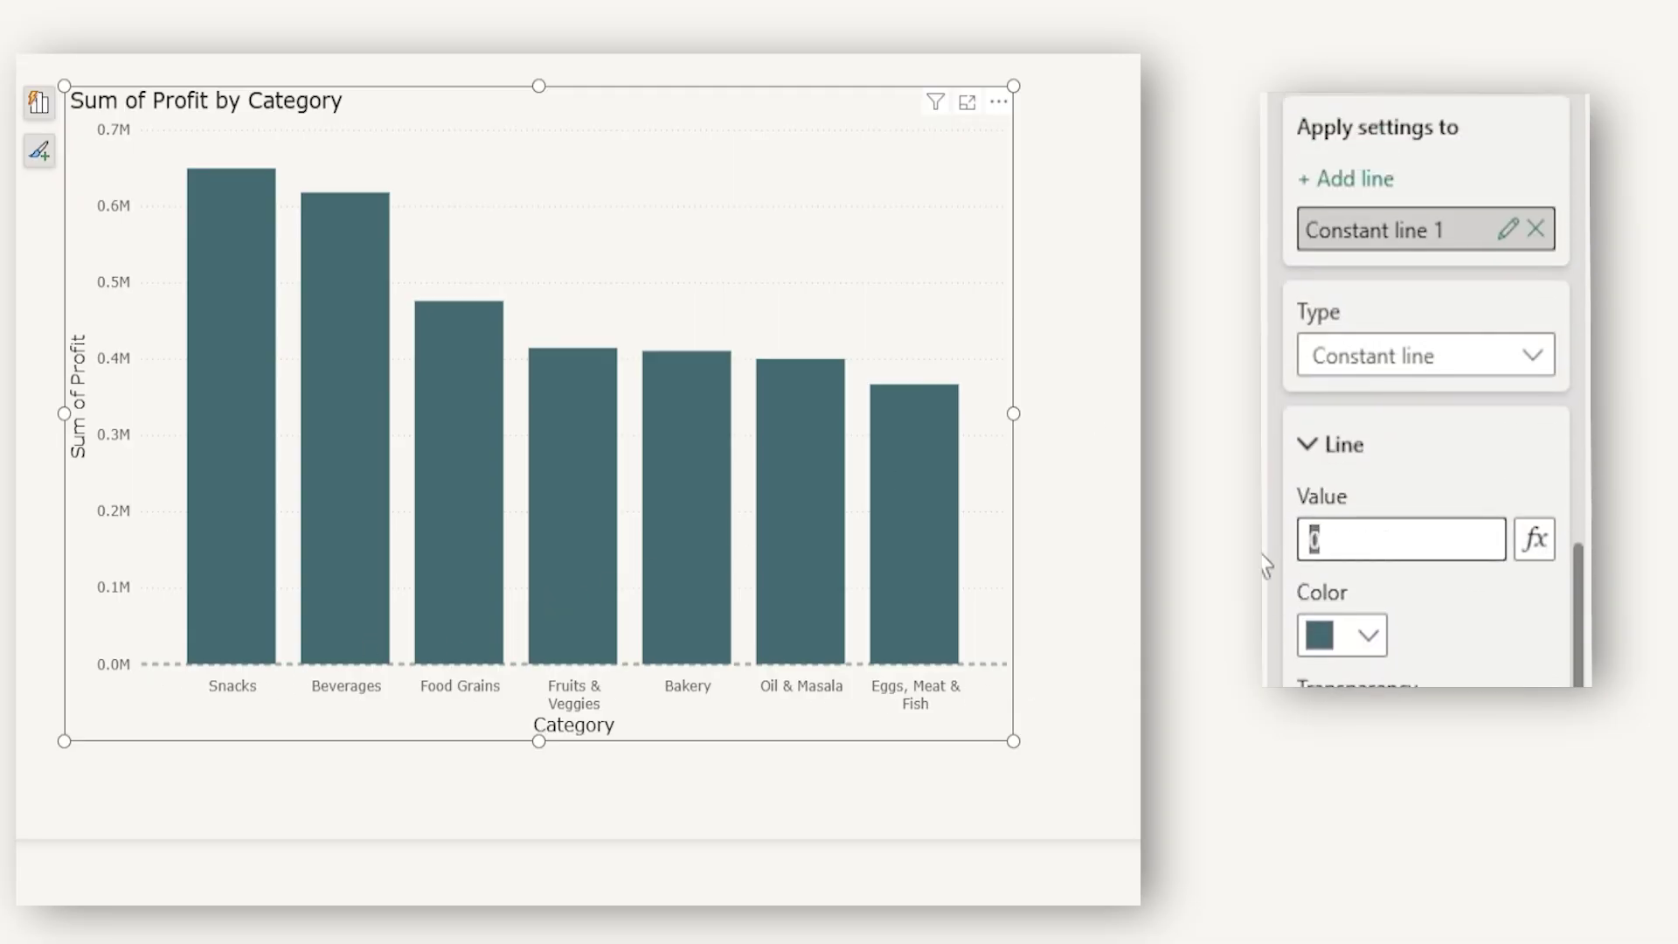
text(1000000)
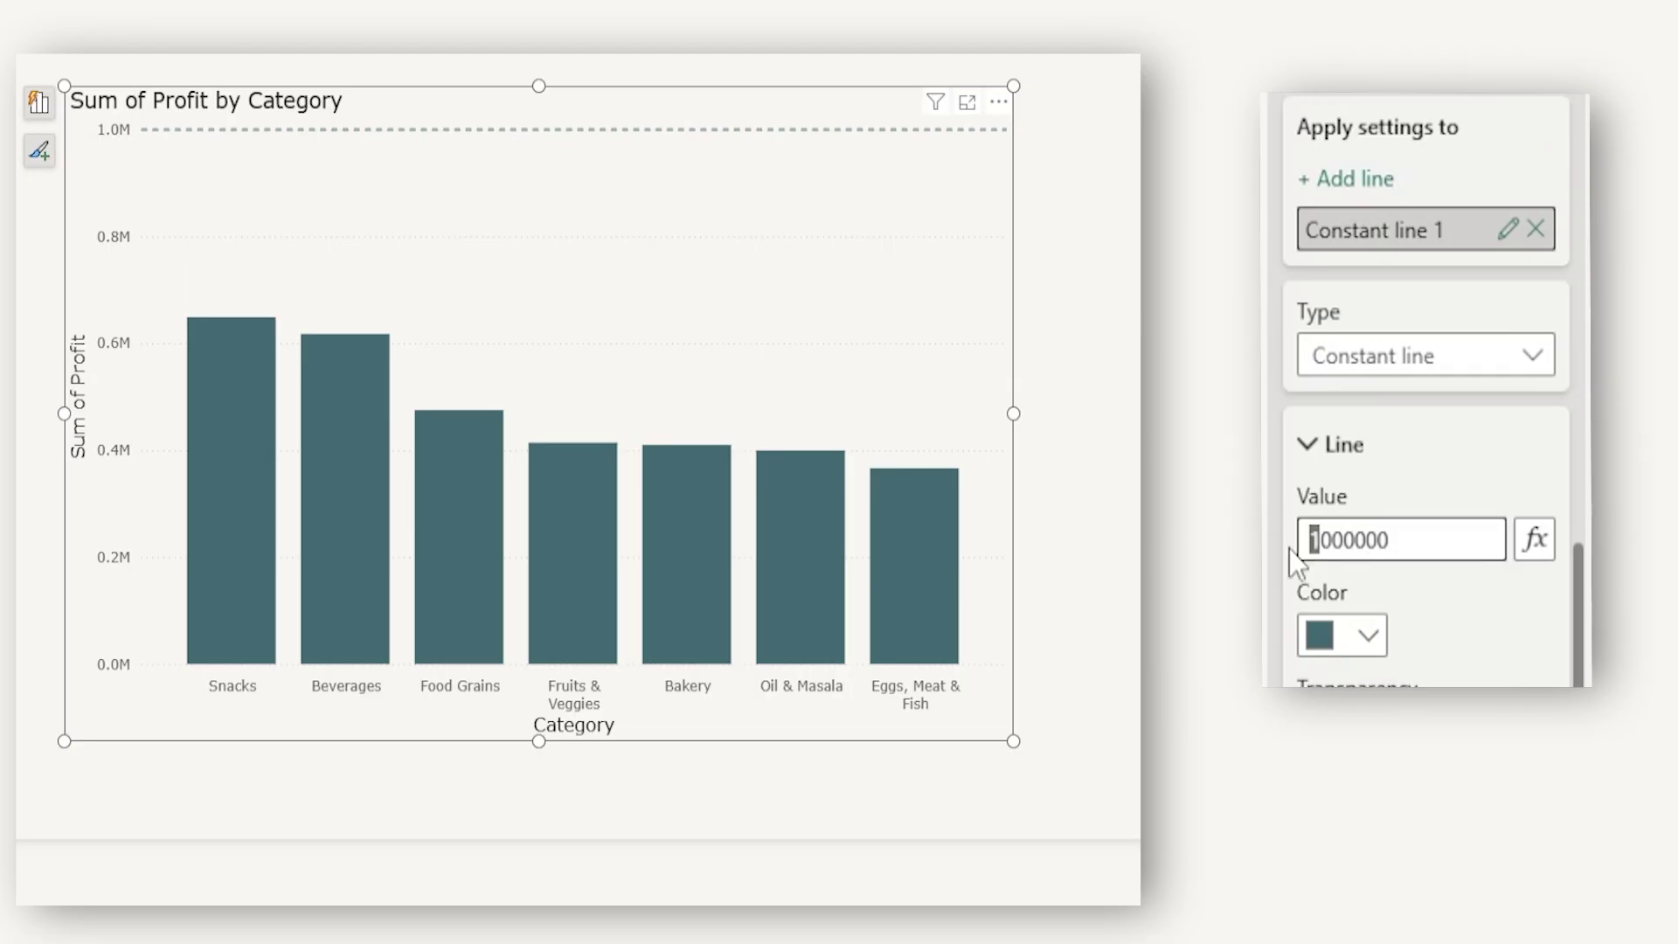
text(5)
key(Delete)
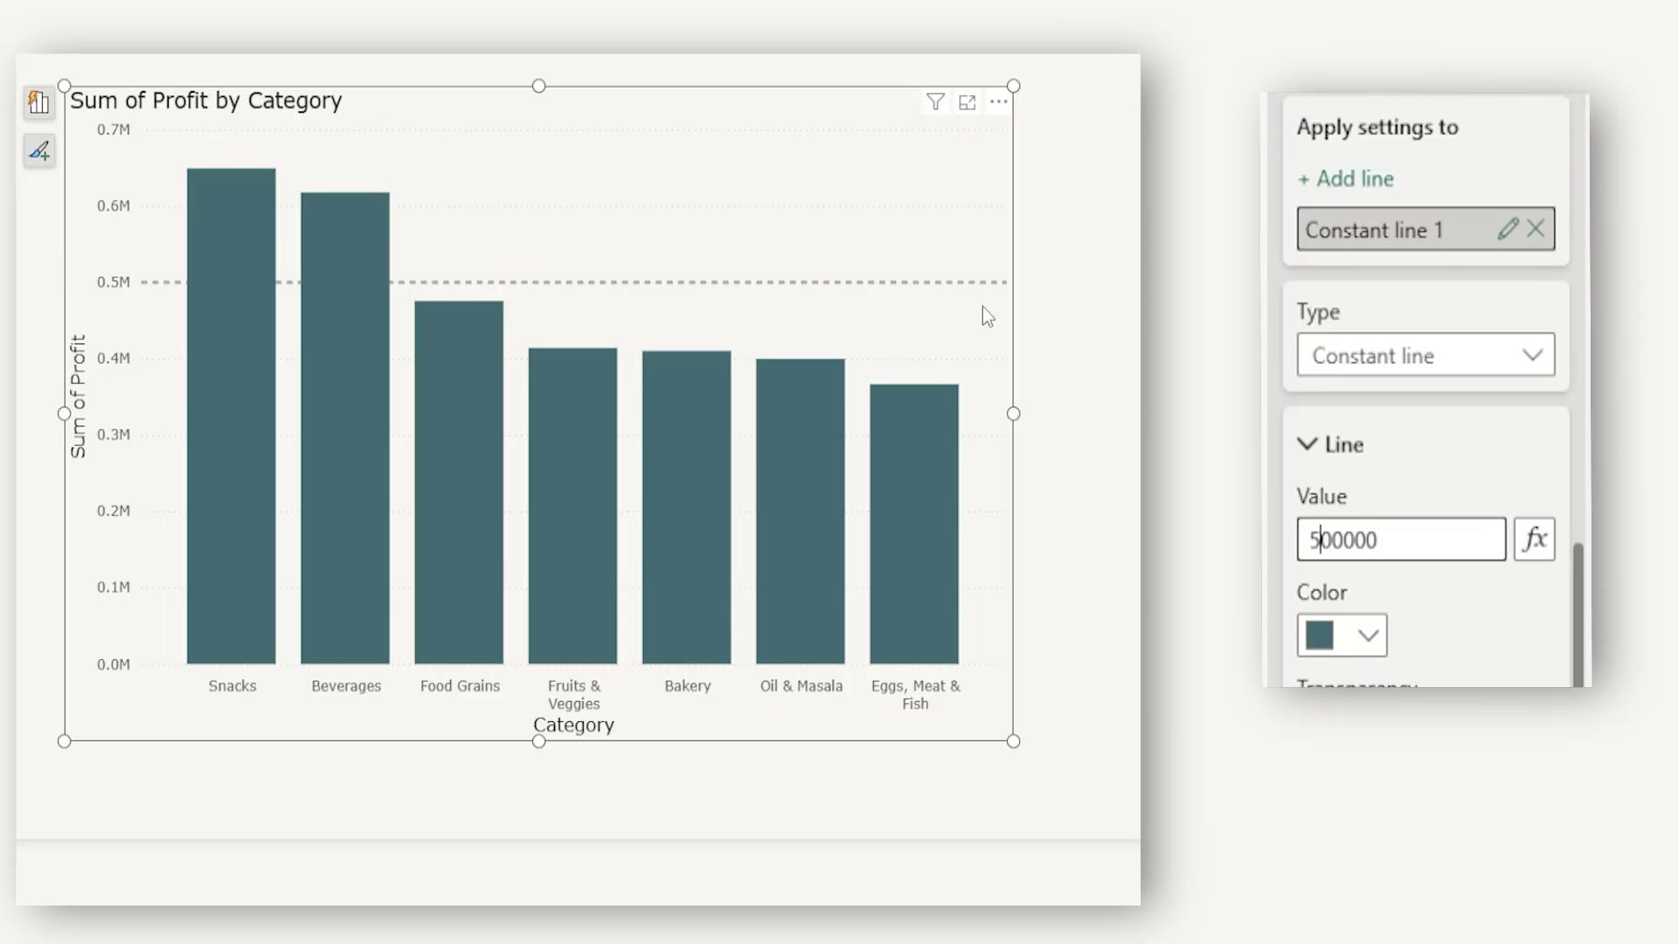
Open the fx conditional formatting for the line value, then cancel it
click(1540, 546)
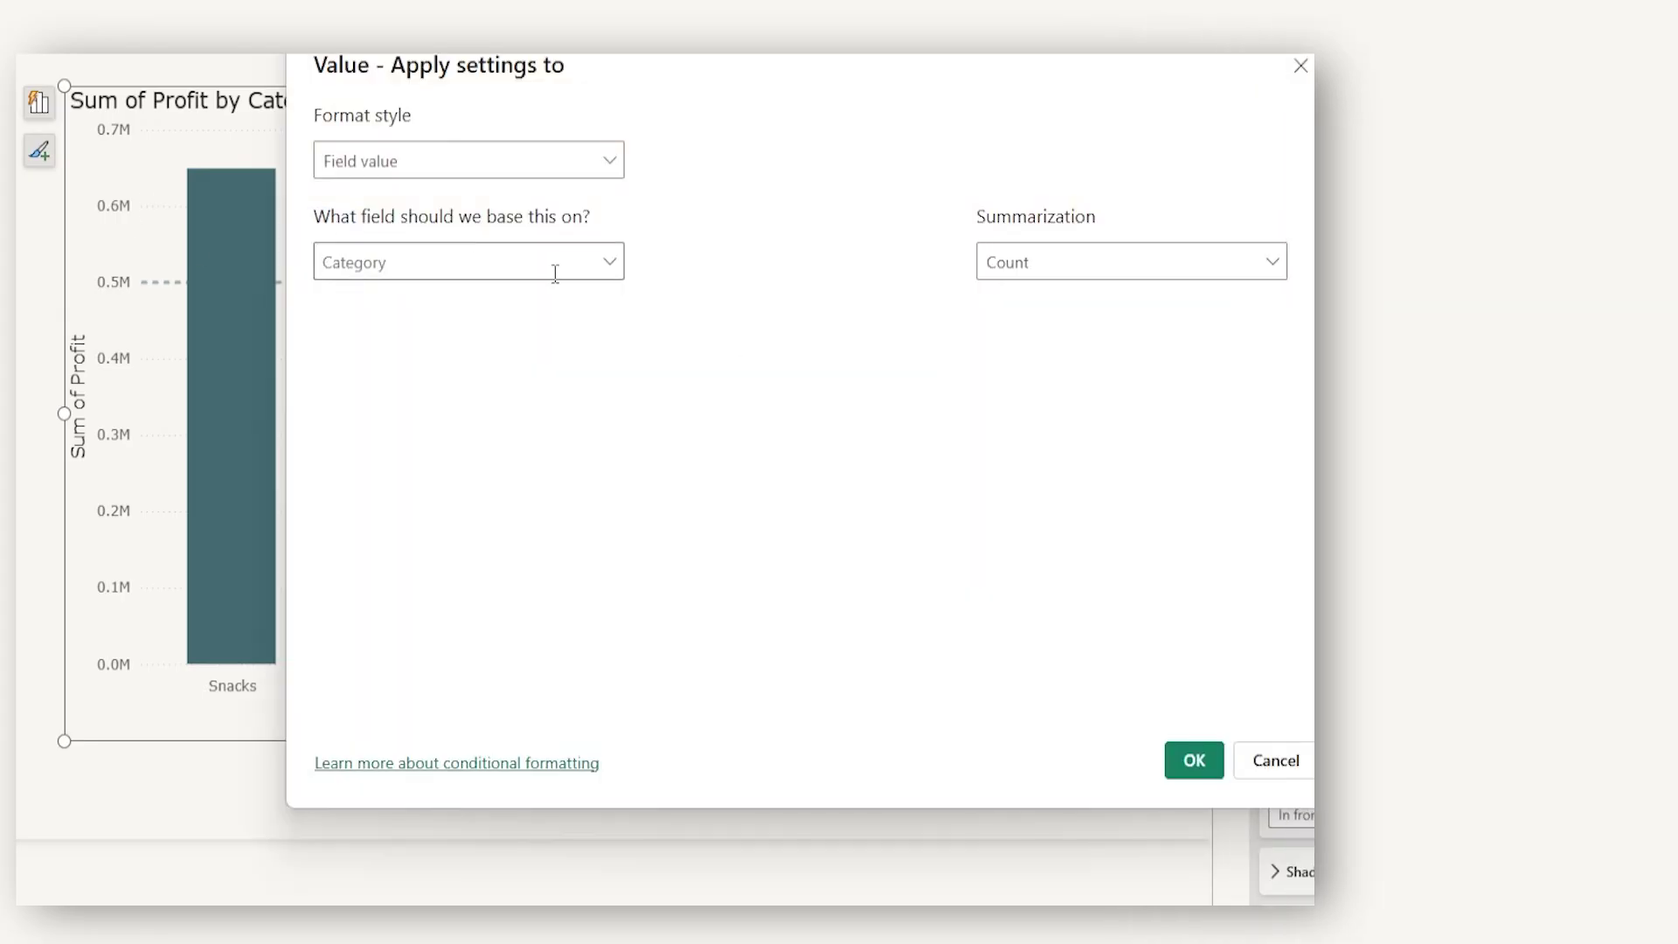
click(607, 264)
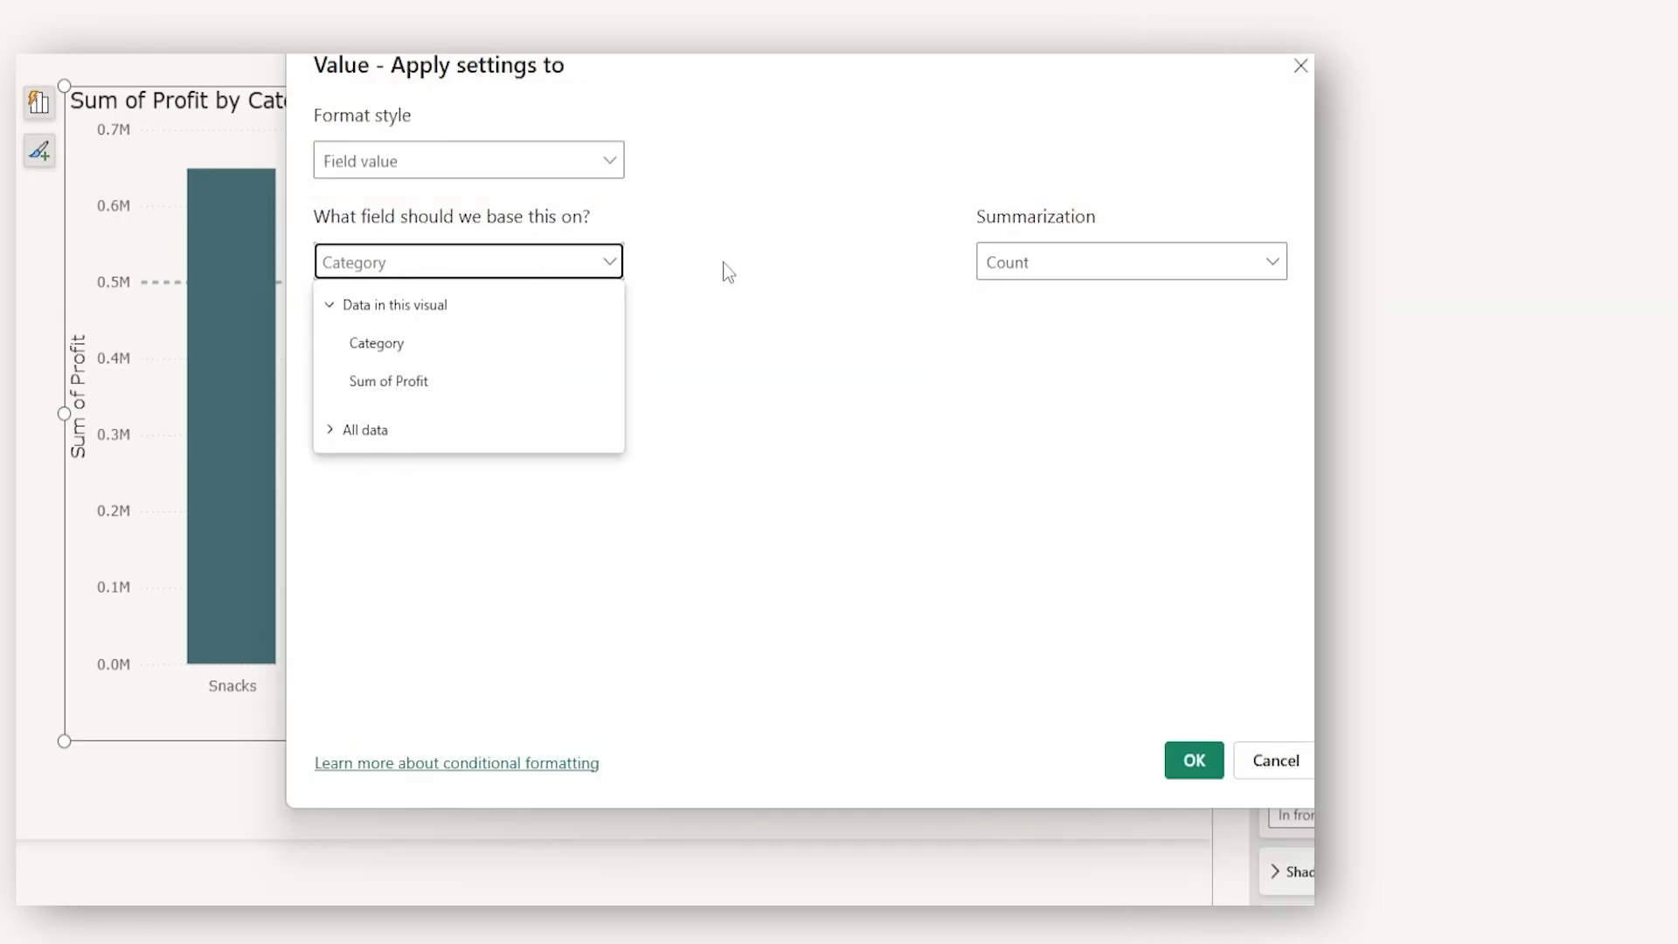
click(769, 359)
click(1276, 760)
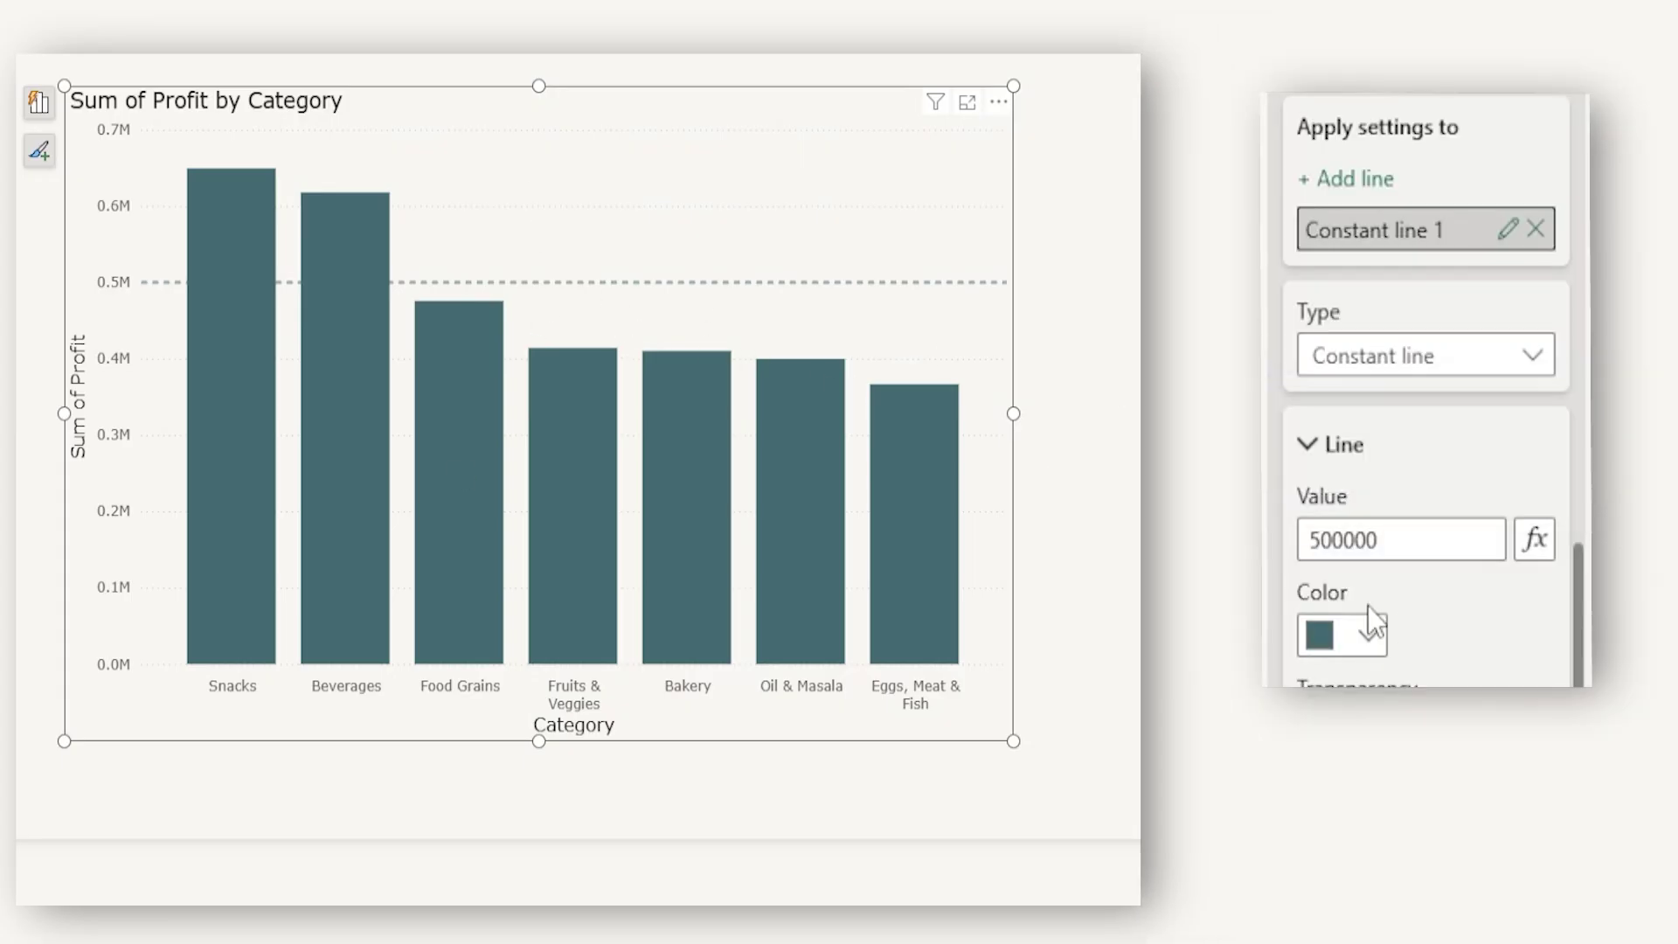
Make the line orange at 0% transparency with a Custom dash pattern of 5 5 0 5
click(1368, 635)
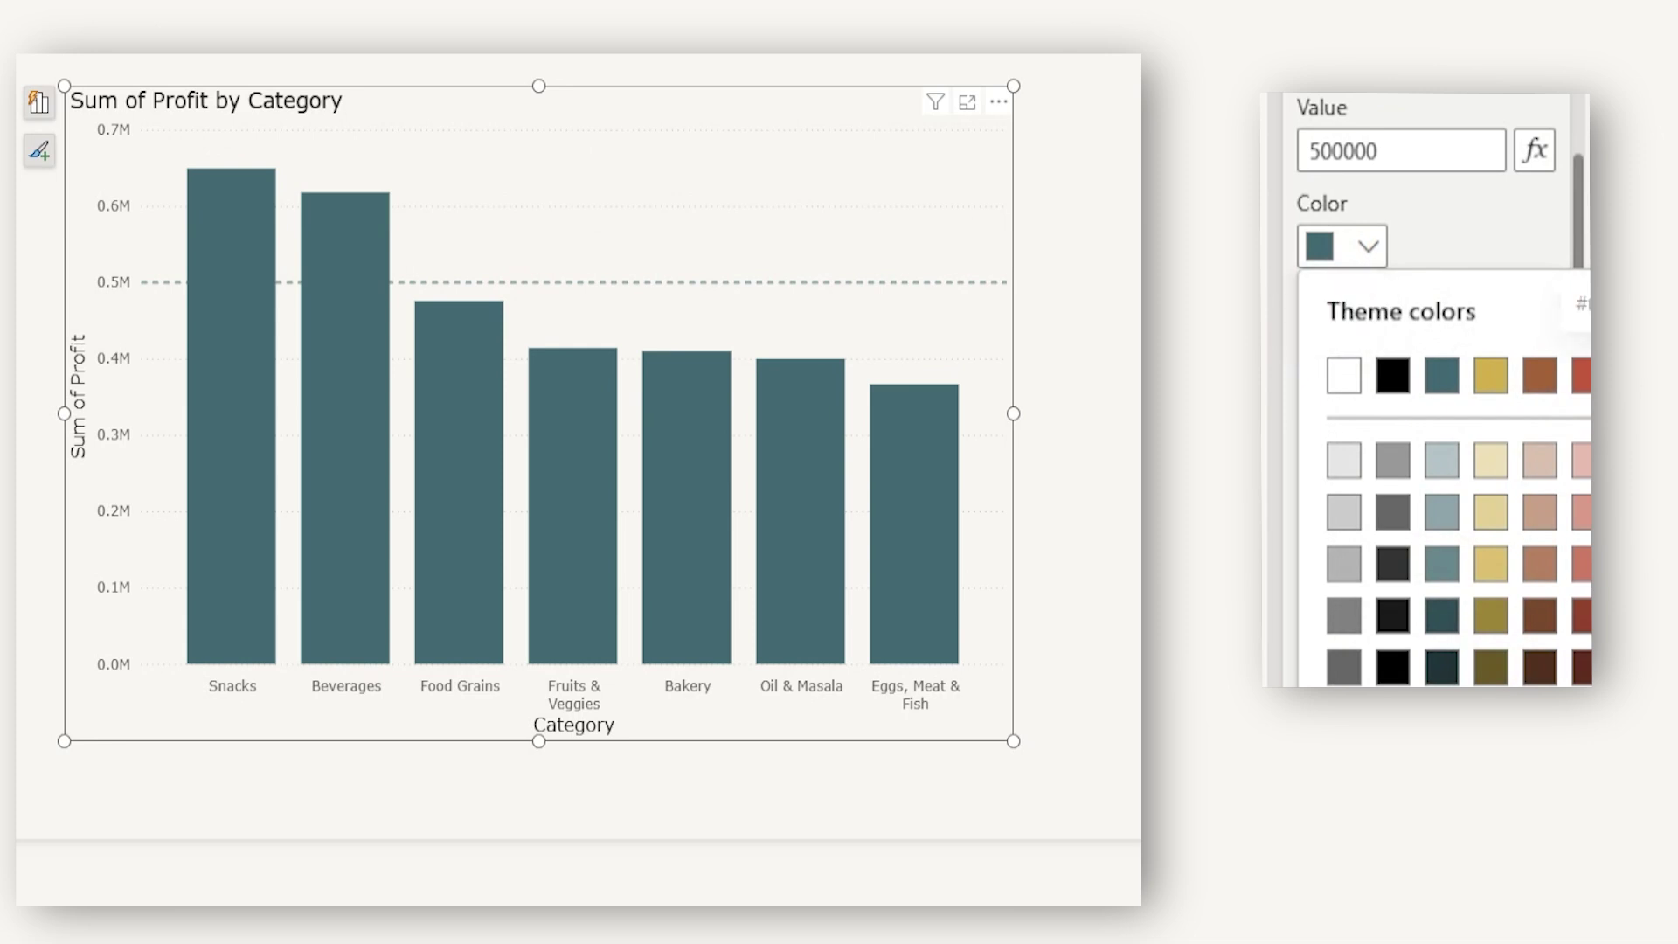
click(1586, 375)
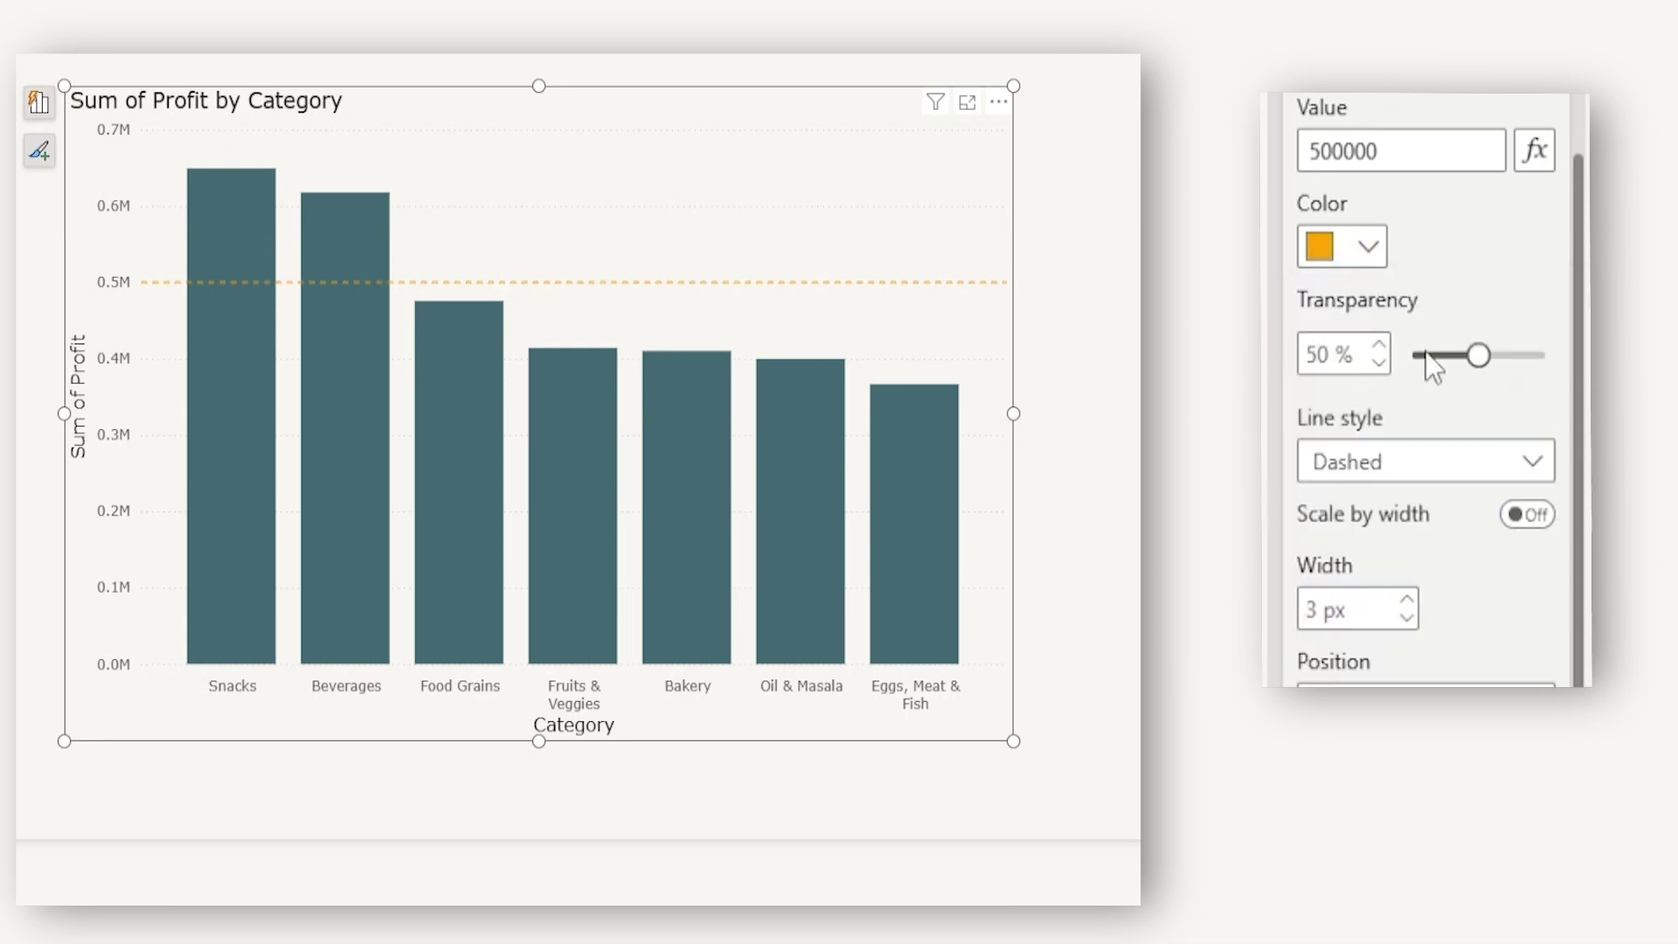
drag(1479, 357, 1397, 370)
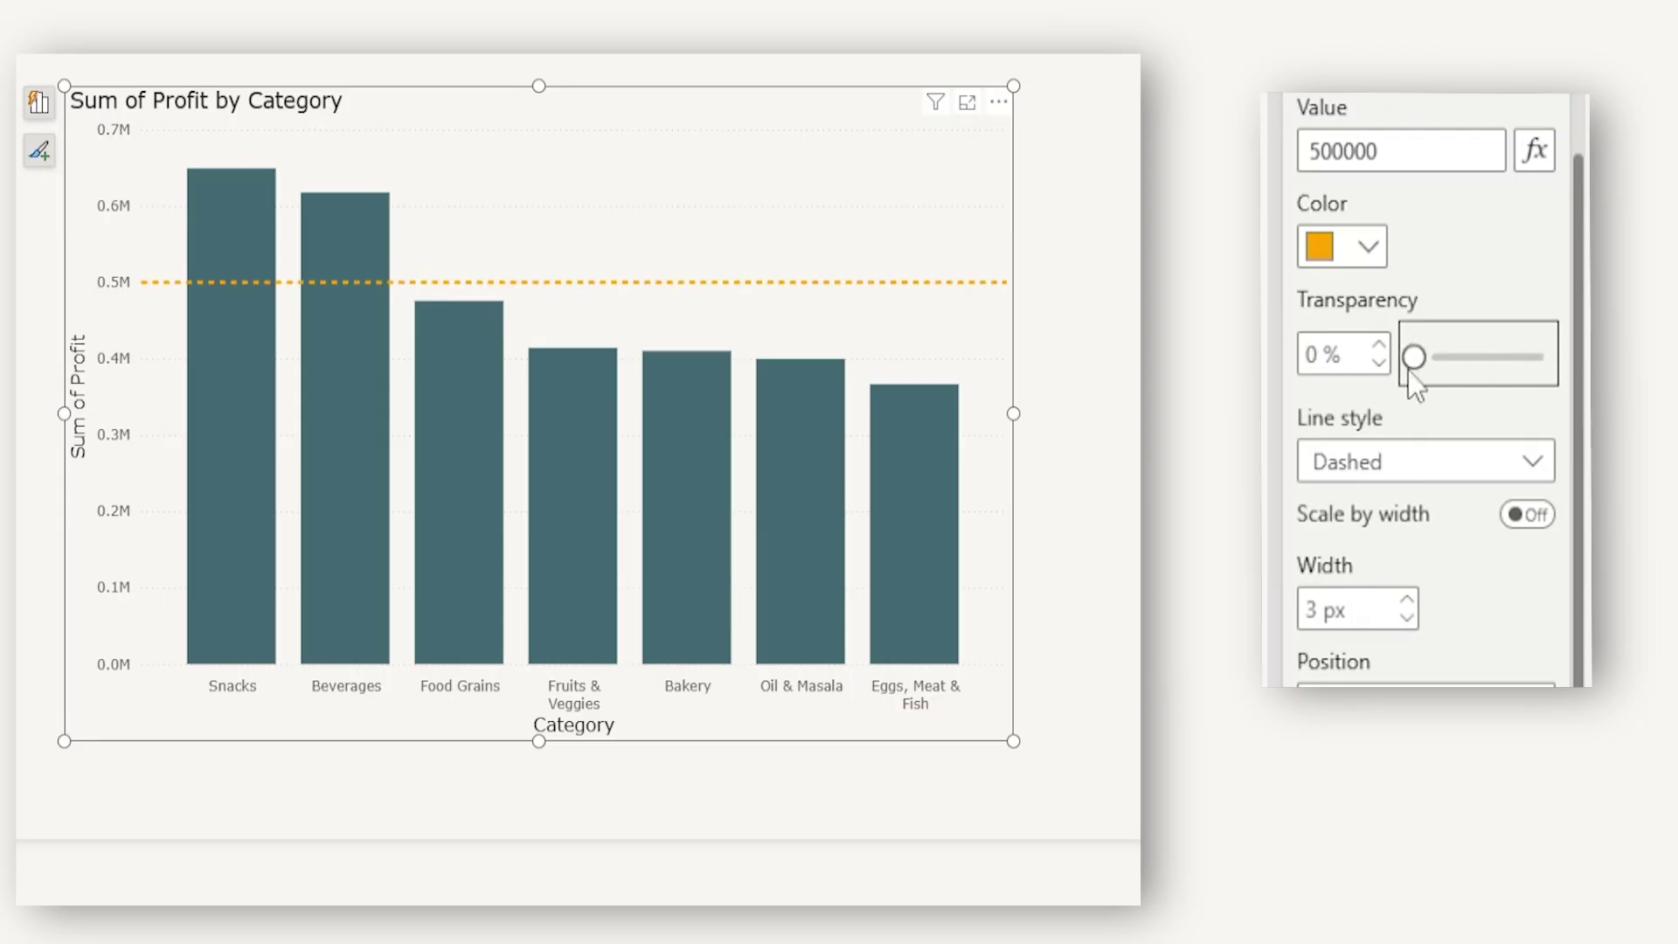
scroll(1477, 328, down, 2)
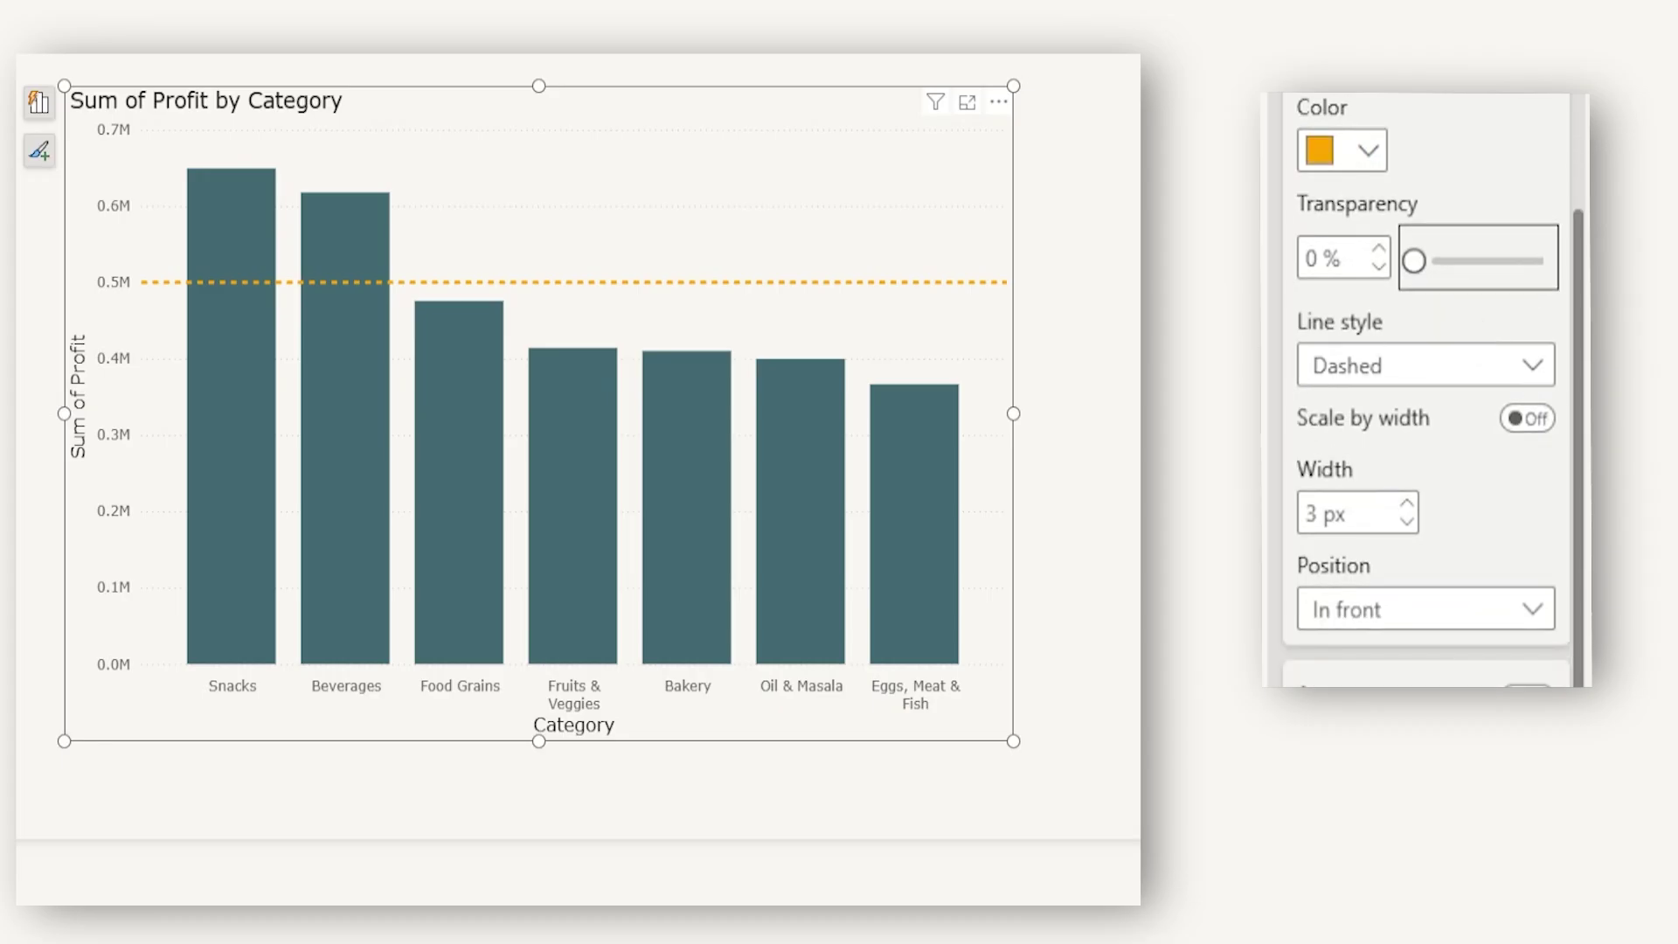
click(1447, 384)
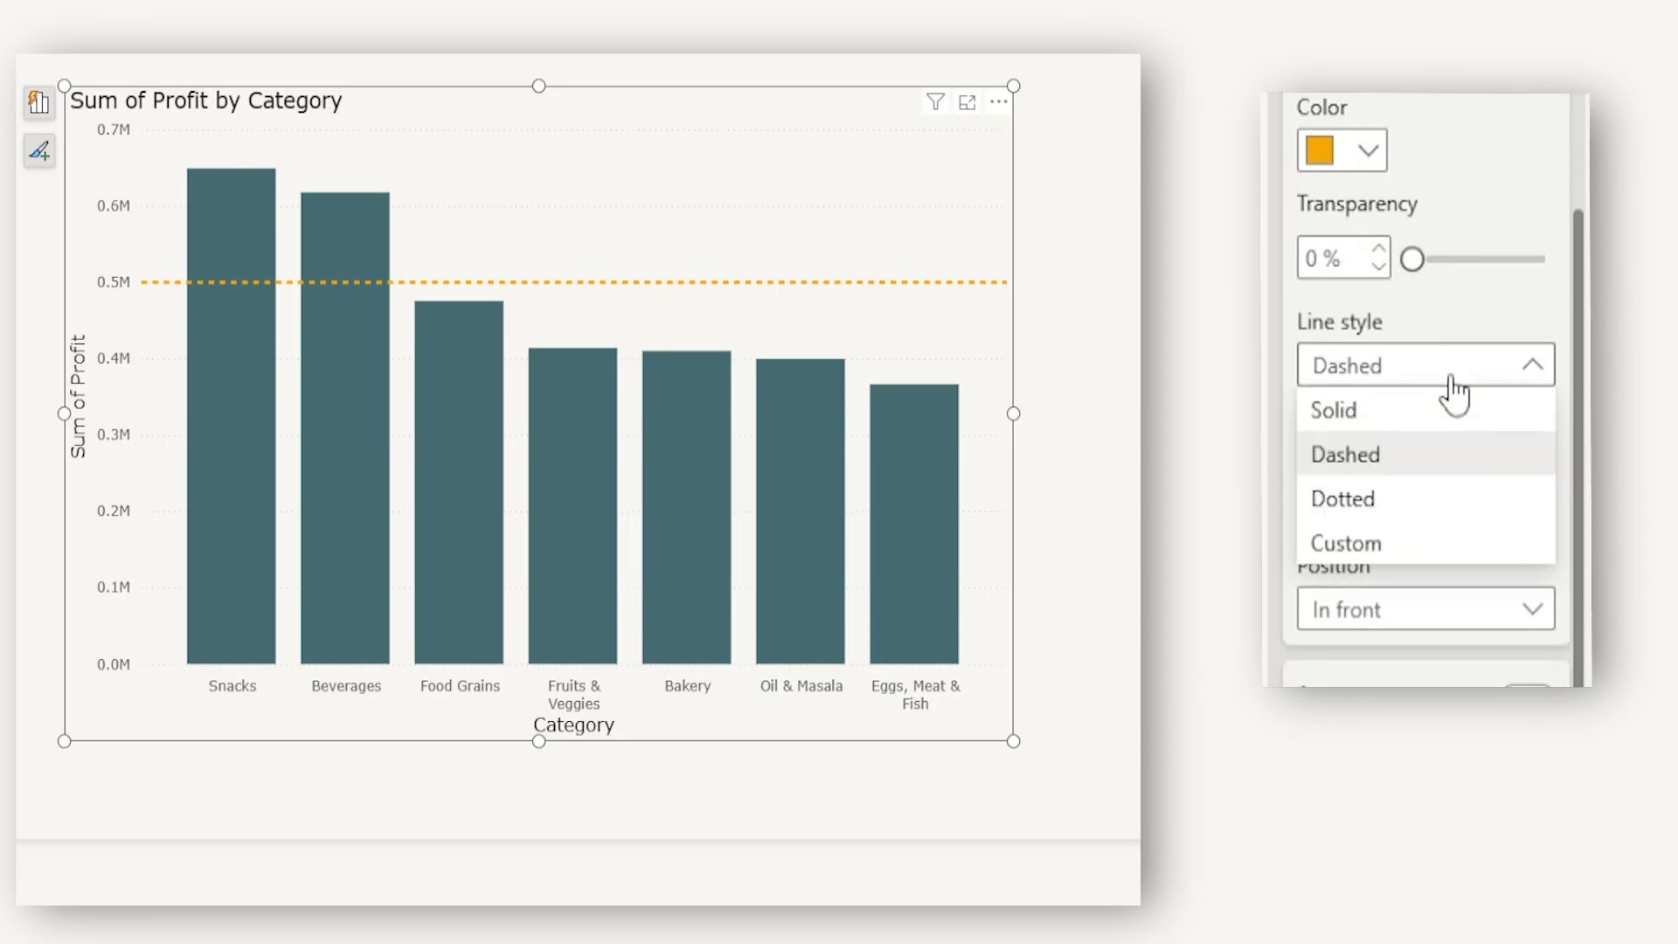
click(1374, 454)
click(1376, 366)
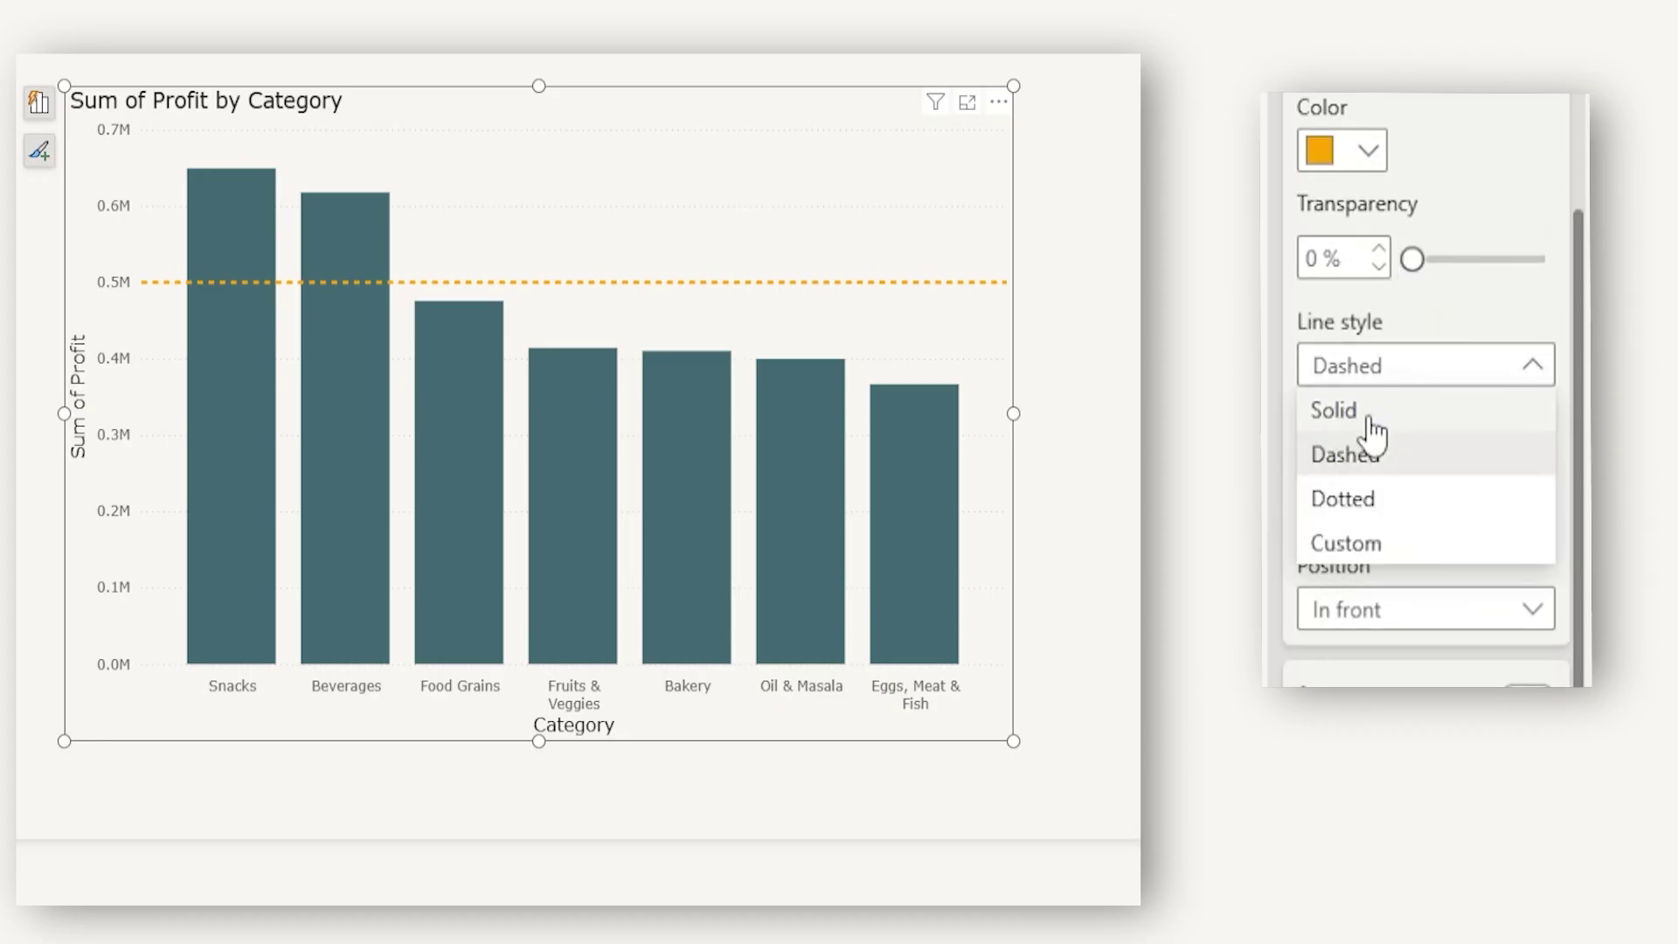
click(1374, 428)
click(1381, 424)
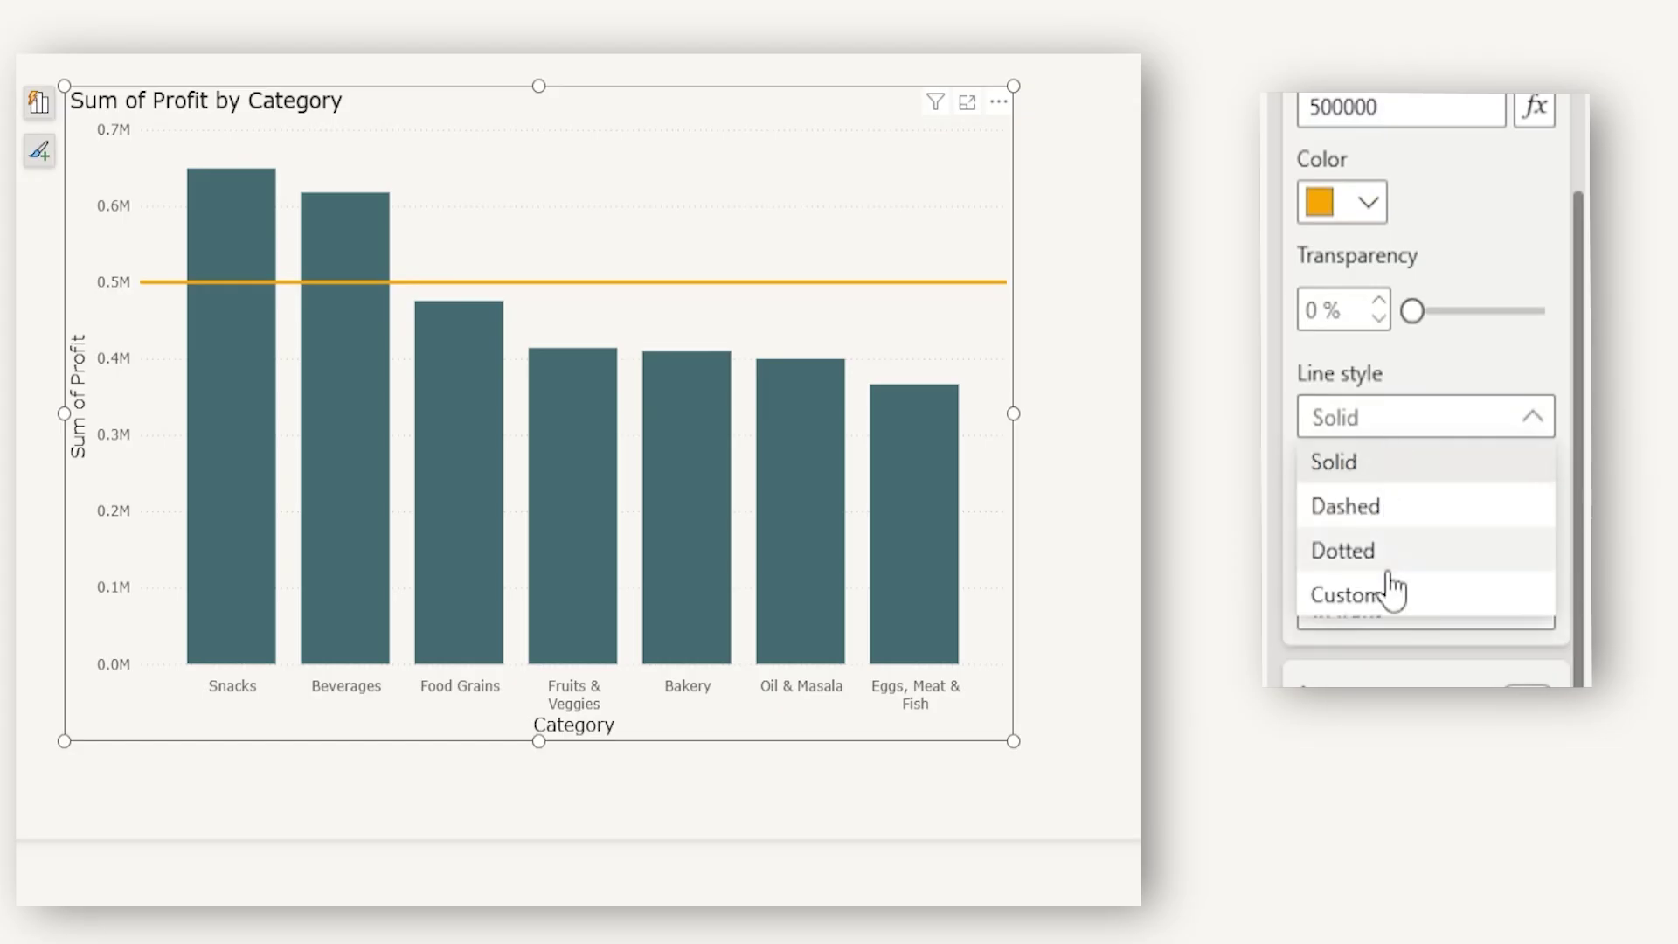
click(1384, 602)
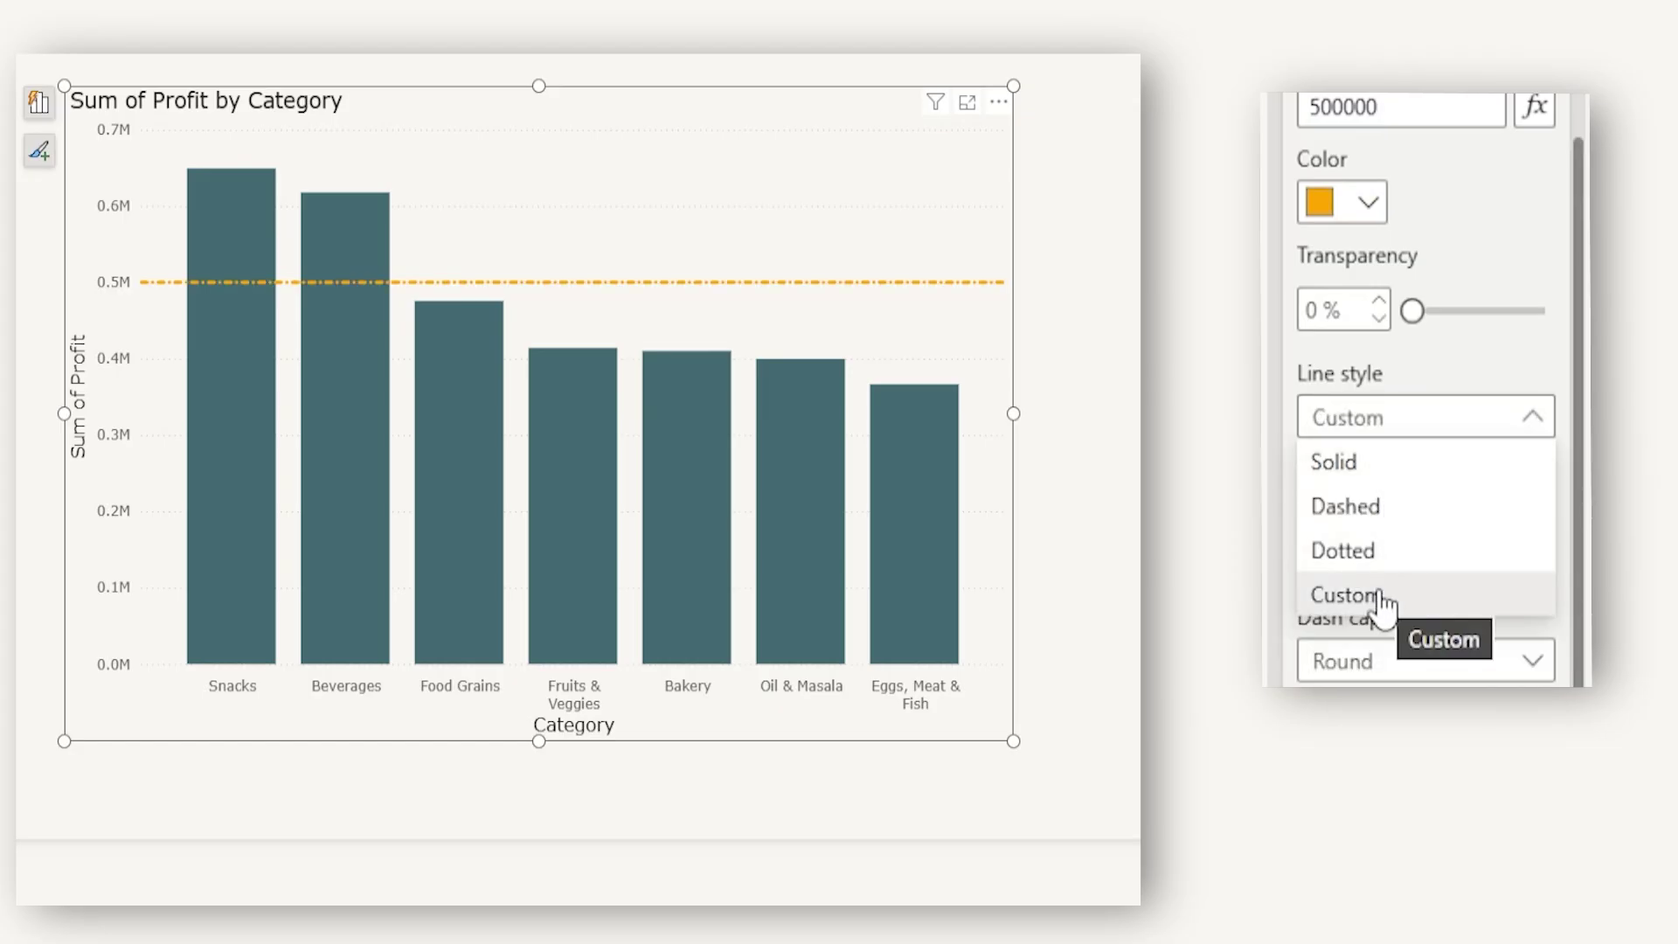
drag(1509, 514, 1302, 521)
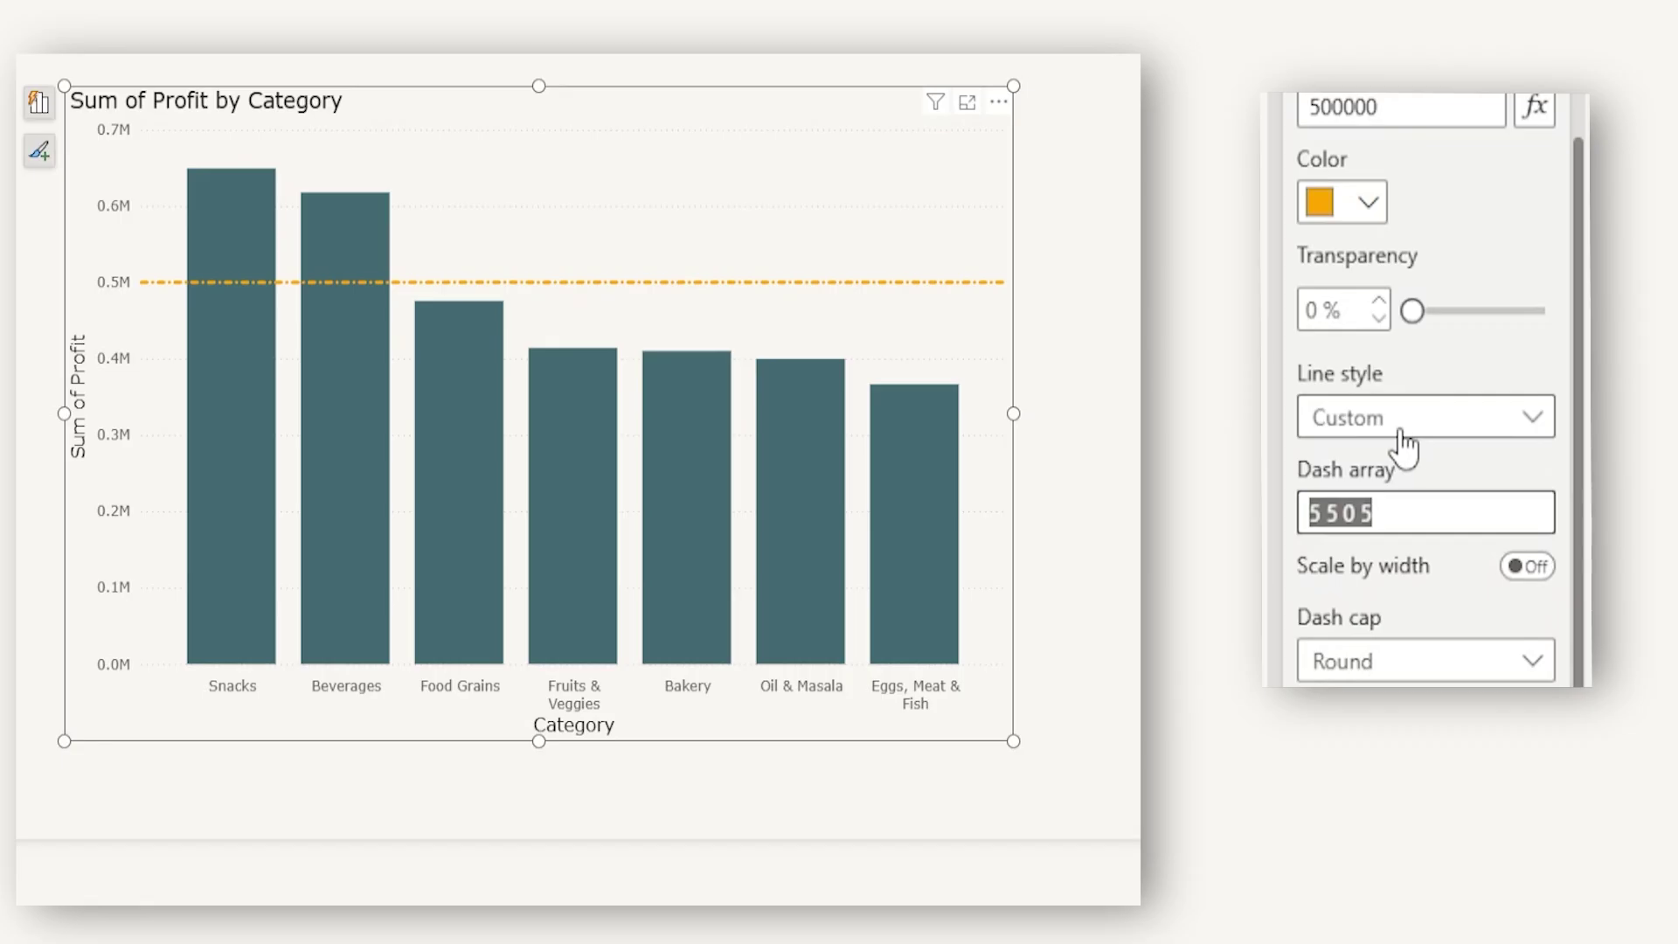
Set the dash cap to Square after trying Flat and Round
scroll(1403, 445, down, 3)
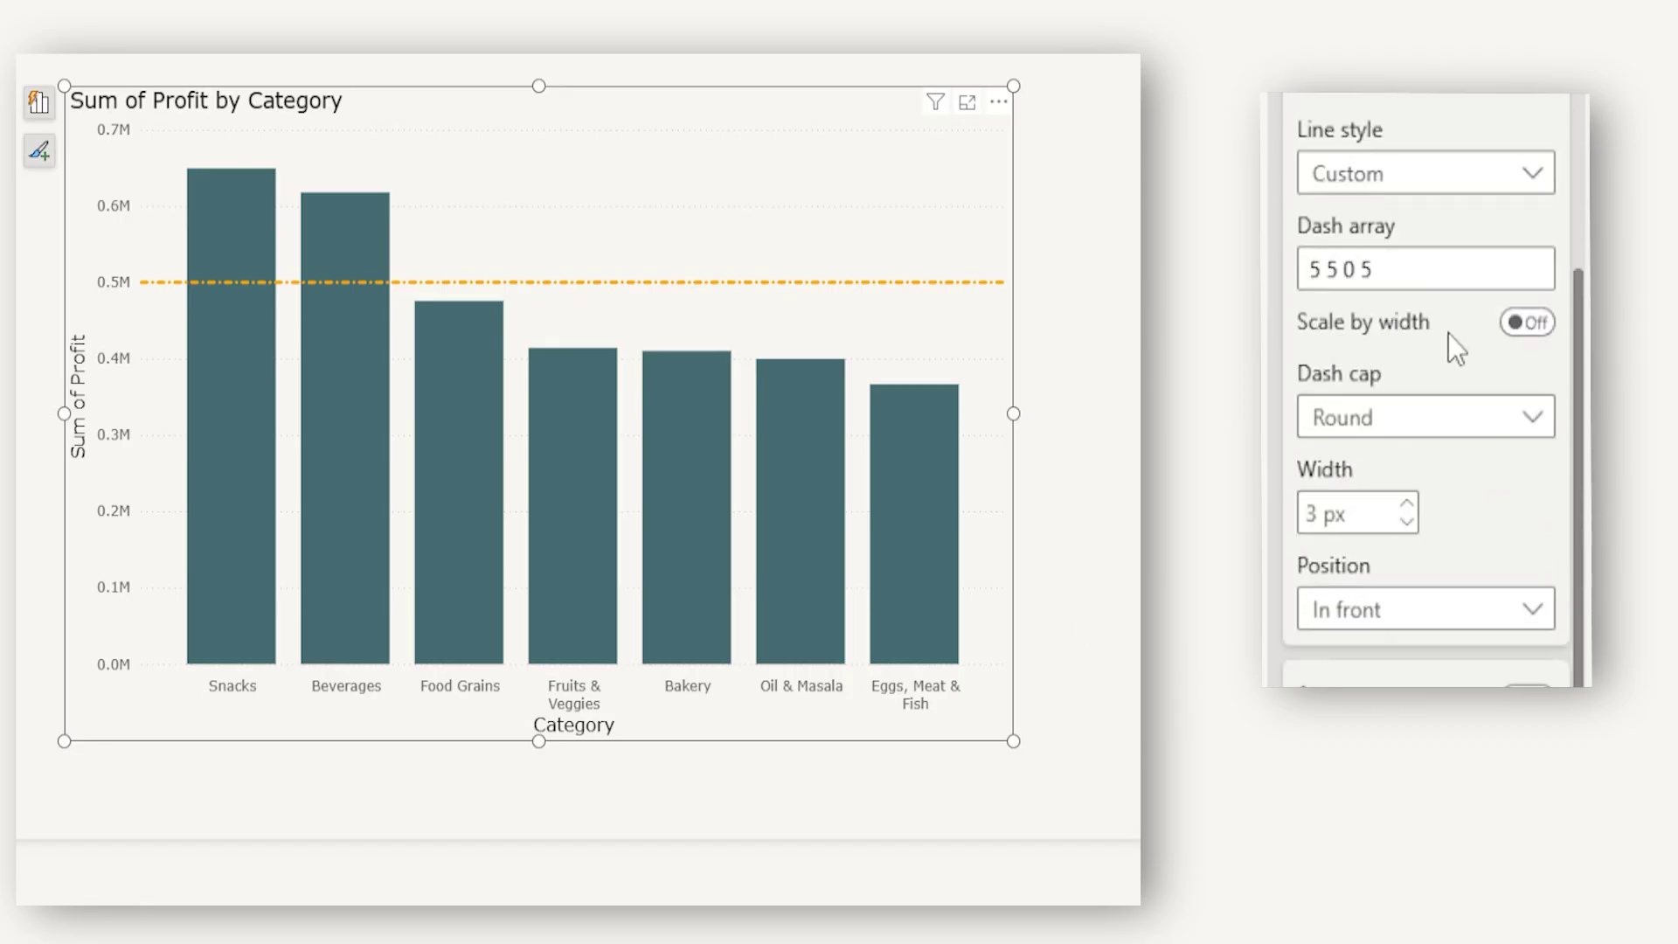
click(1422, 418)
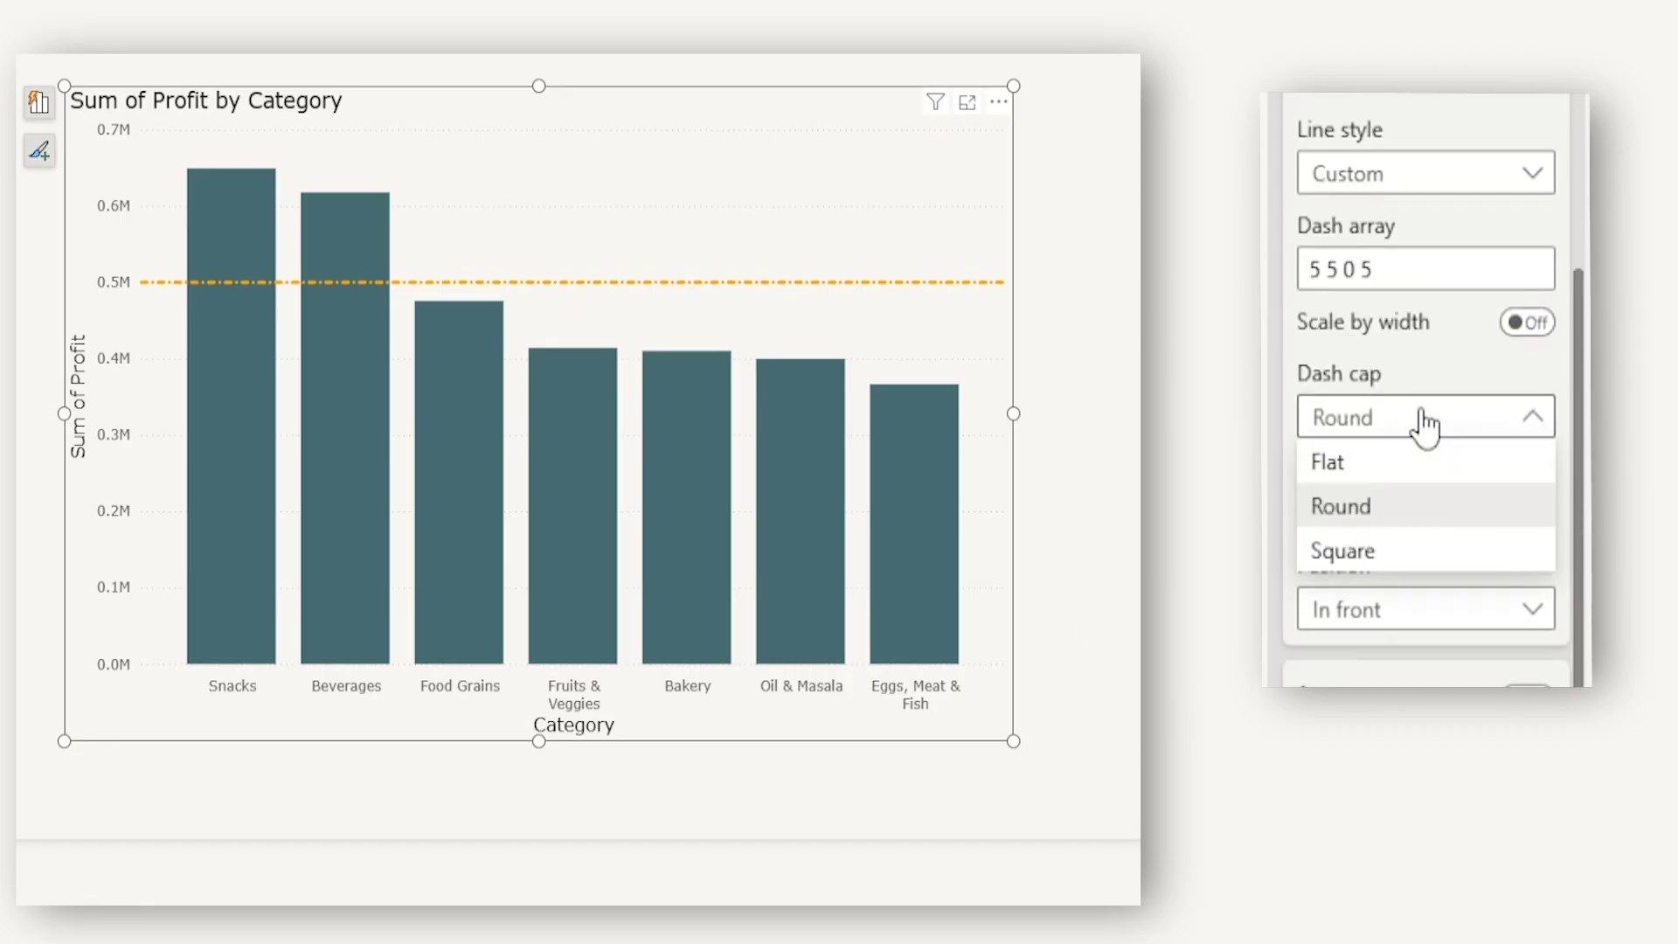
click(1350, 466)
click(1354, 429)
click(1357, 507)
click(1364, 419)
click(1379, 538)
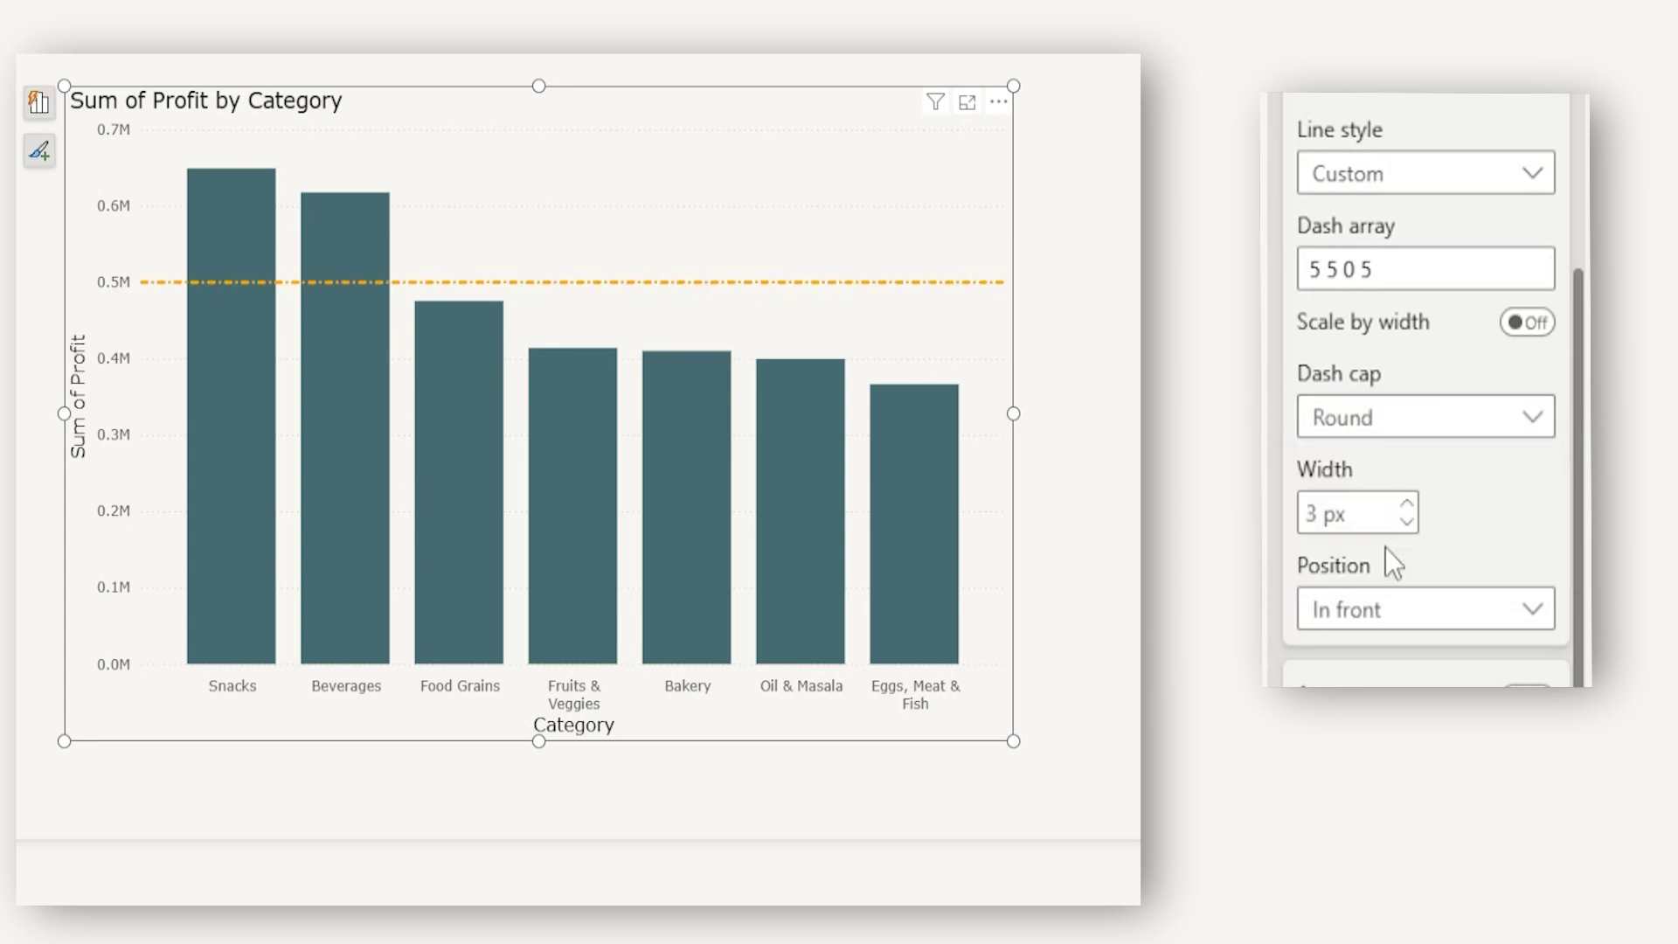
Set line width to 5 px, position Behind the bars, and turn on shading
click(1408, 506)
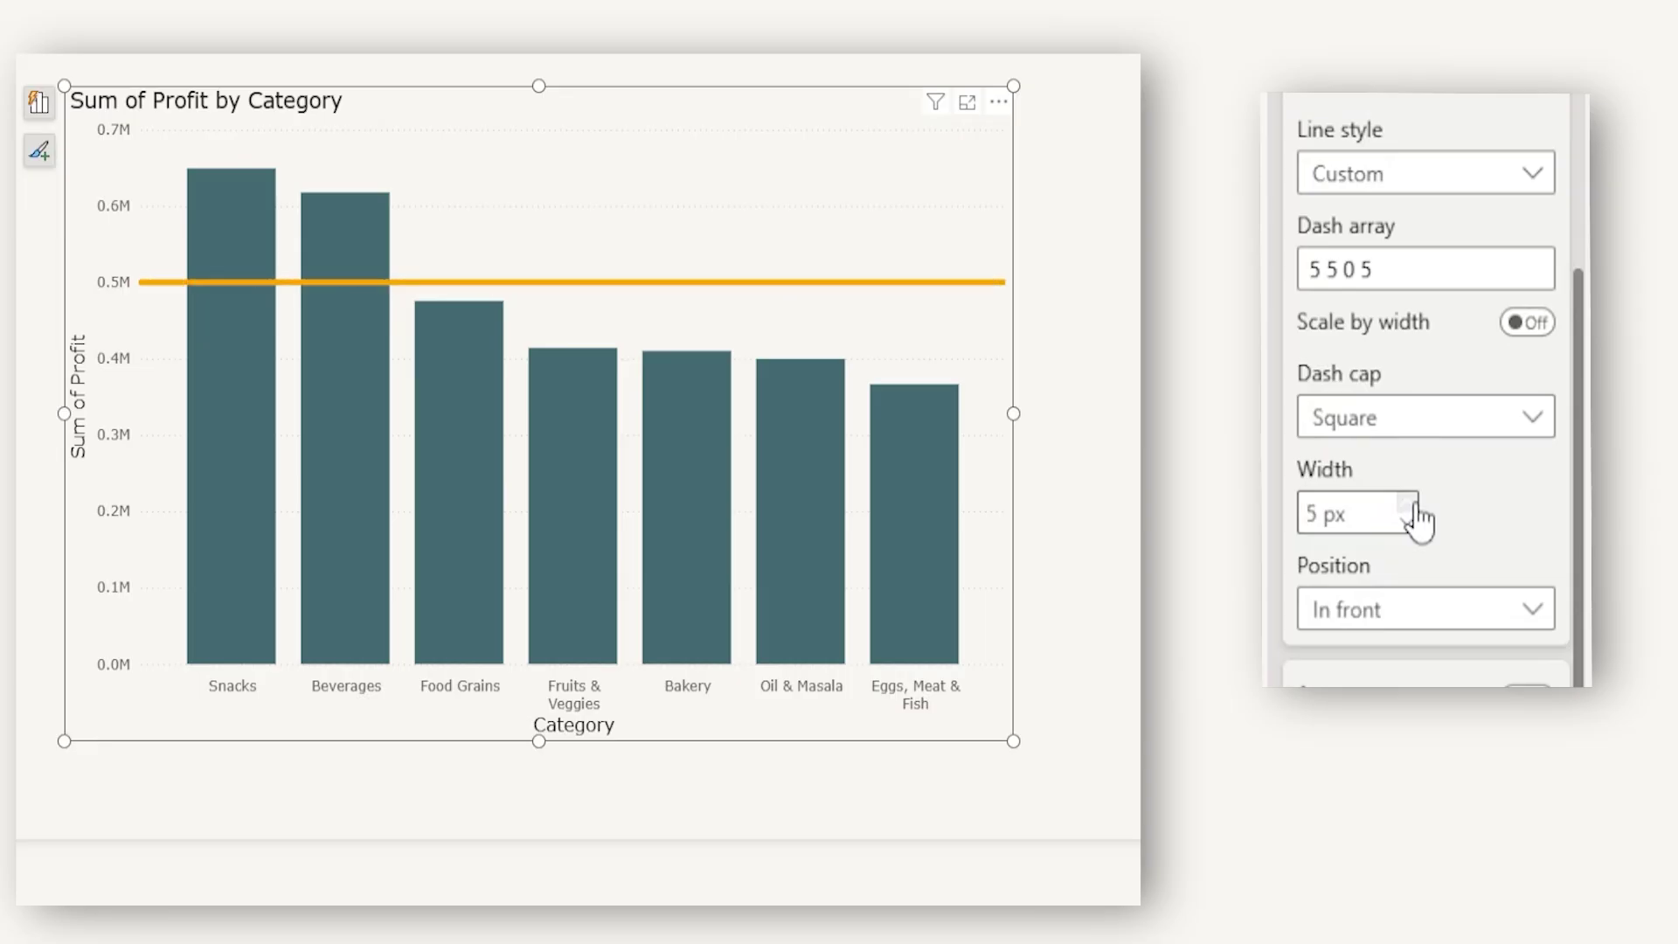
click(1434, 609)
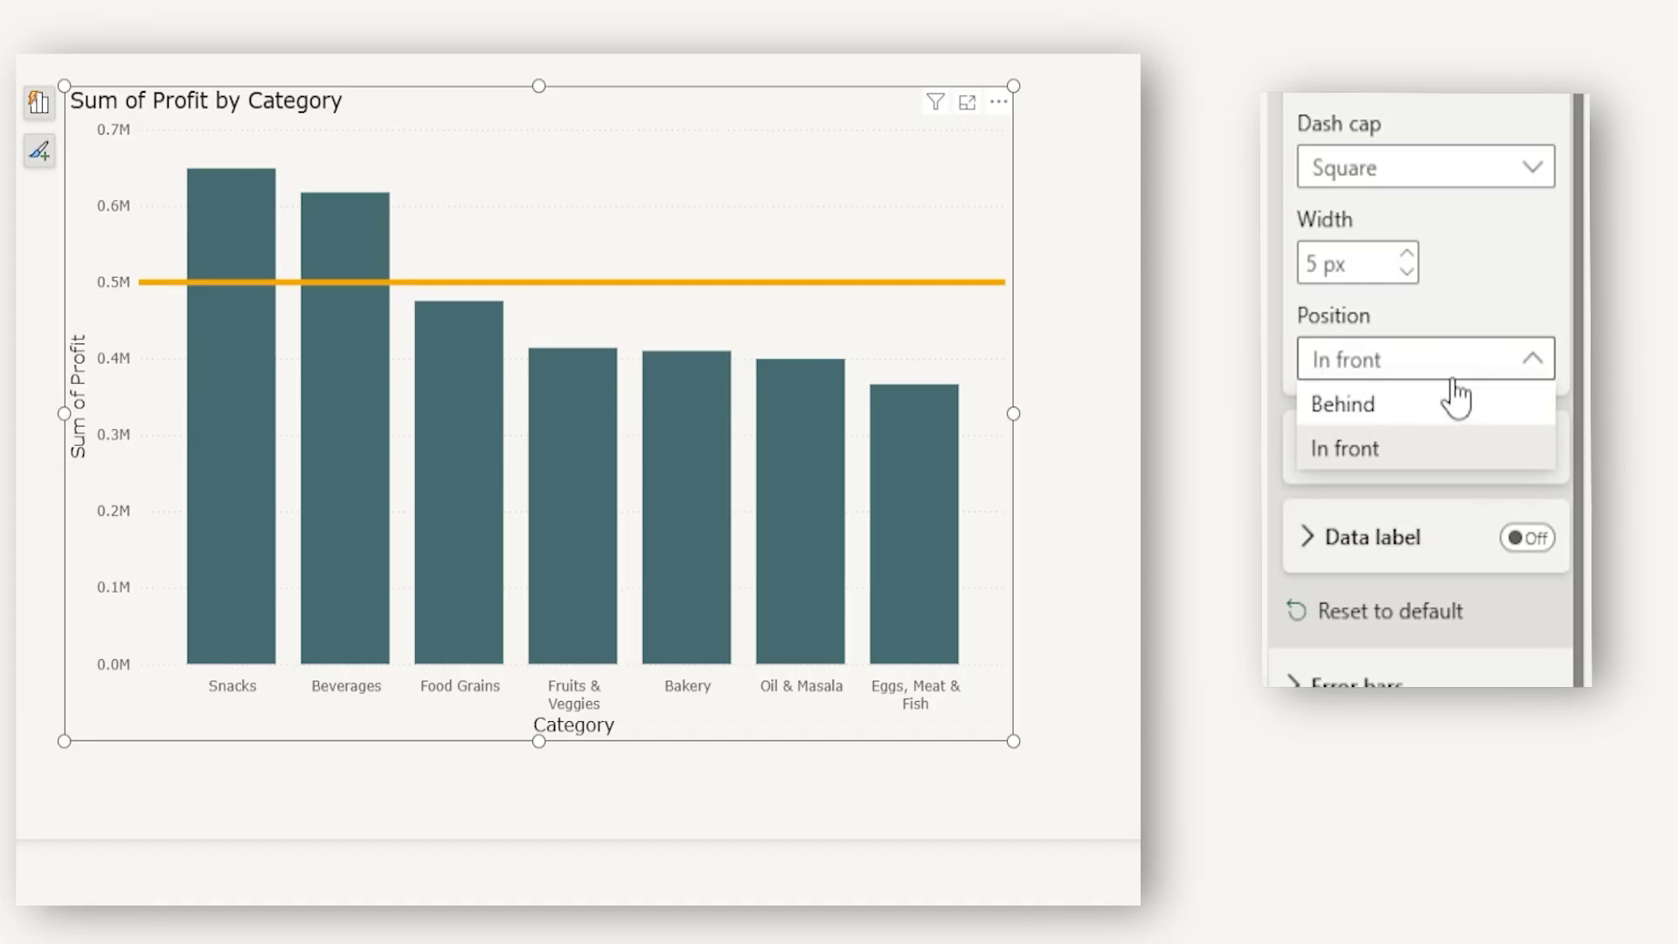
click(1456, 402)
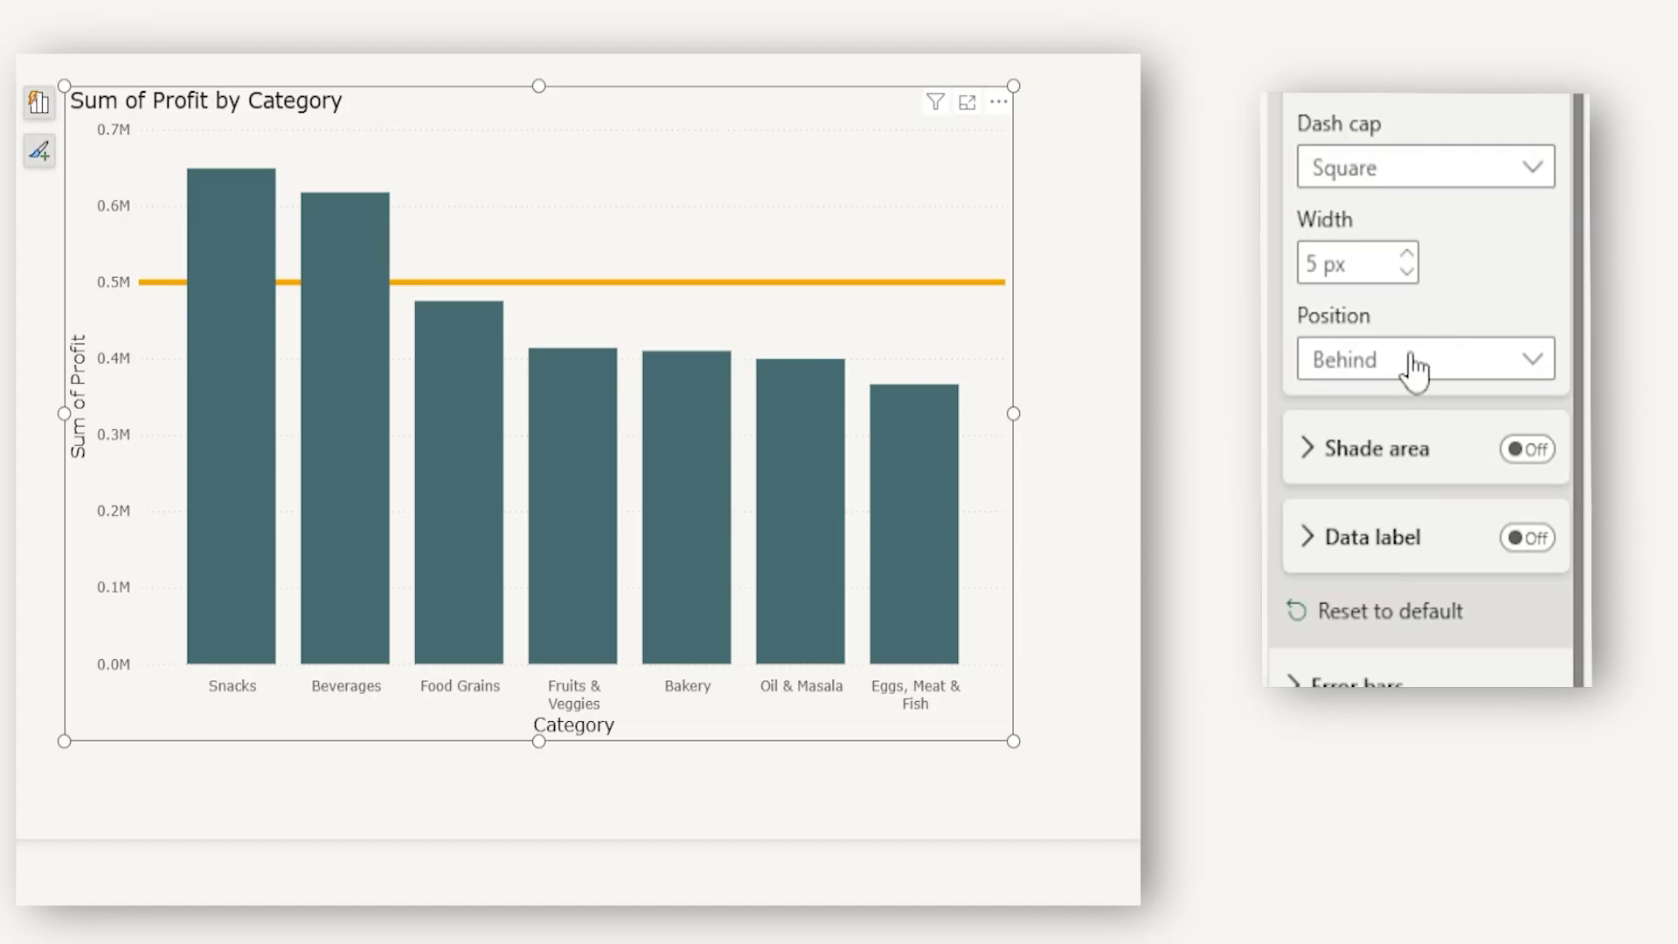
click(1509, 449)
Shade the area After the line, matching the line's orange colour
click(1372, 459)
scroll(1398, 262, down, 4)
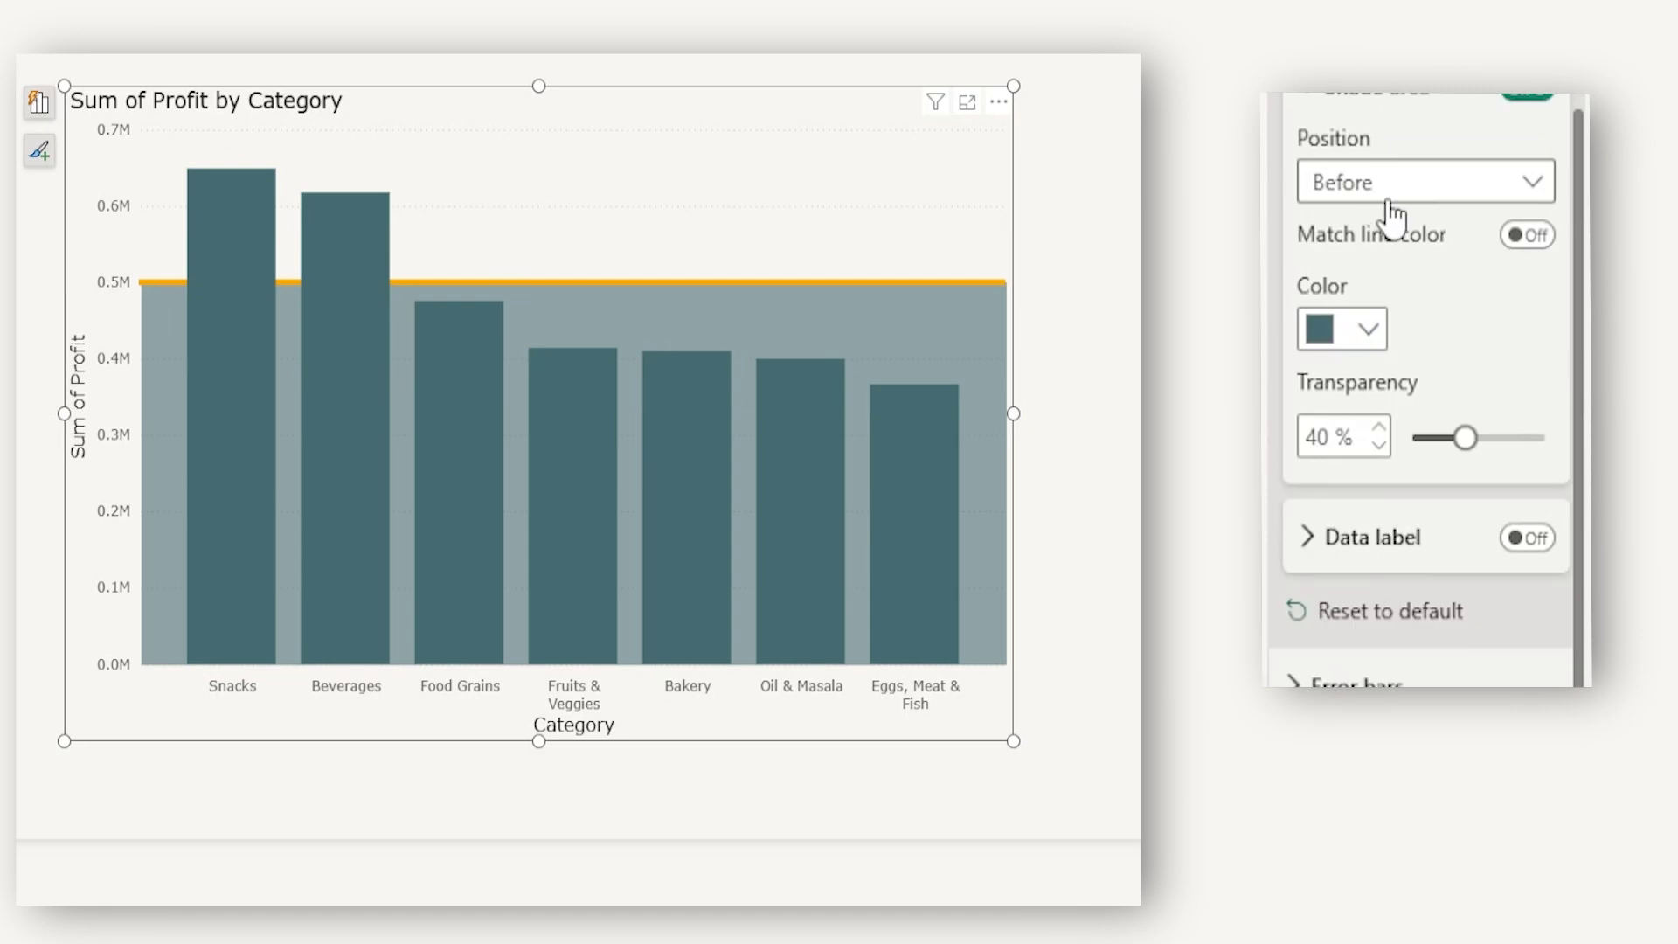
click(1393, 201)
click(1392, 226)
click(1416, 190)
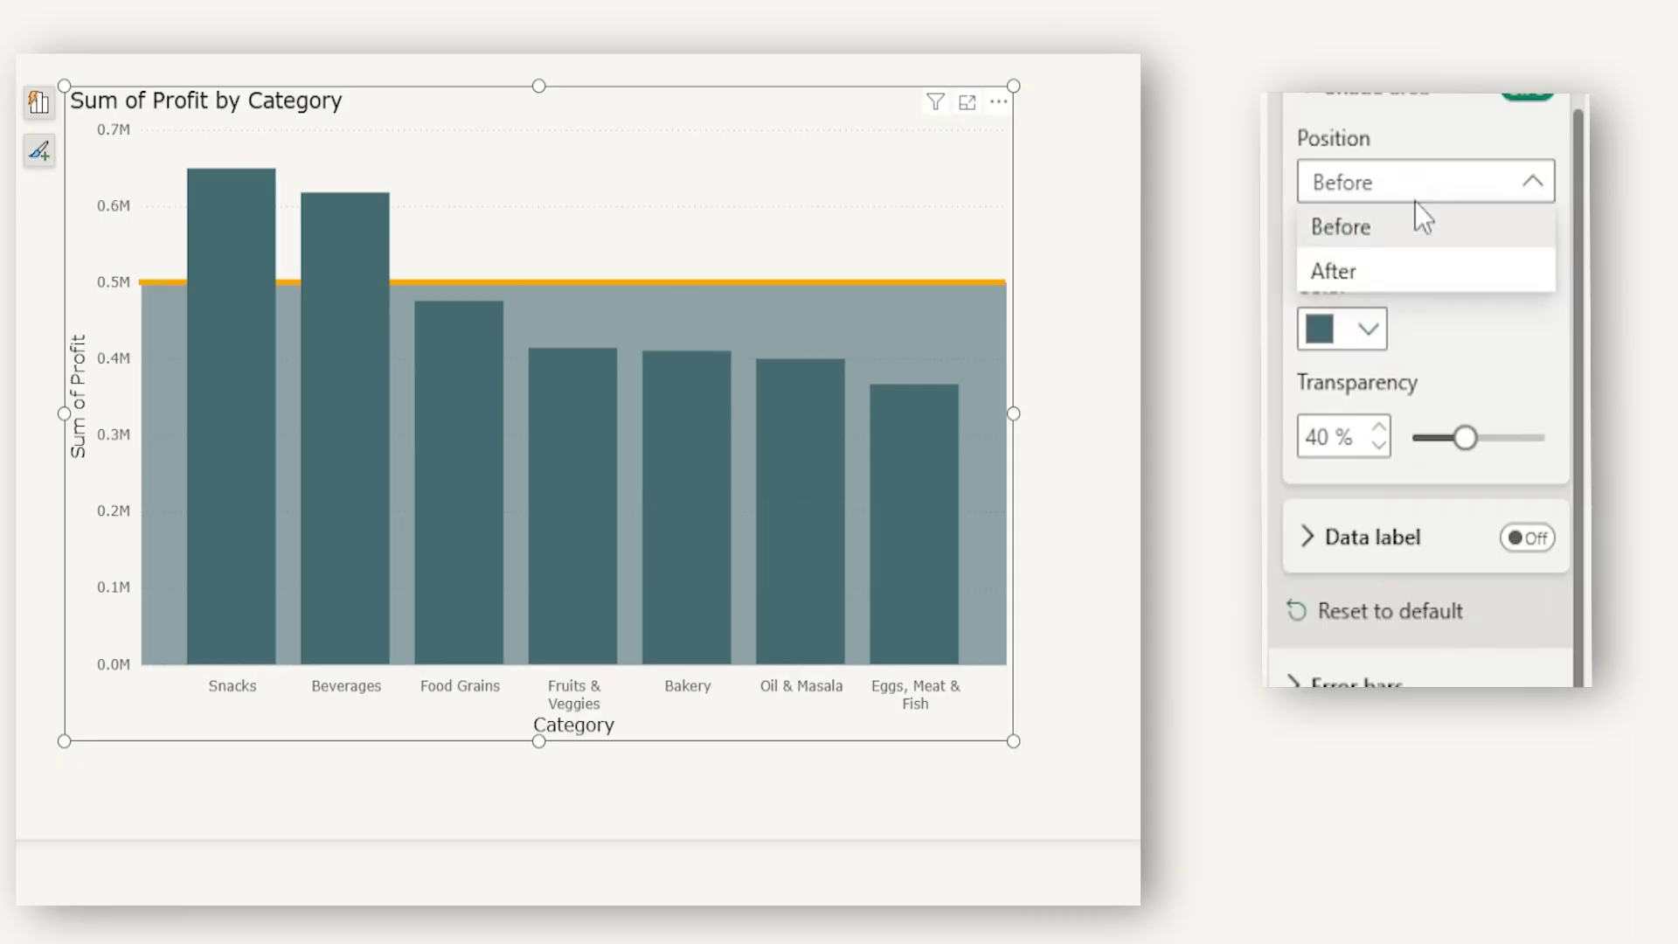
click(1368, 270)
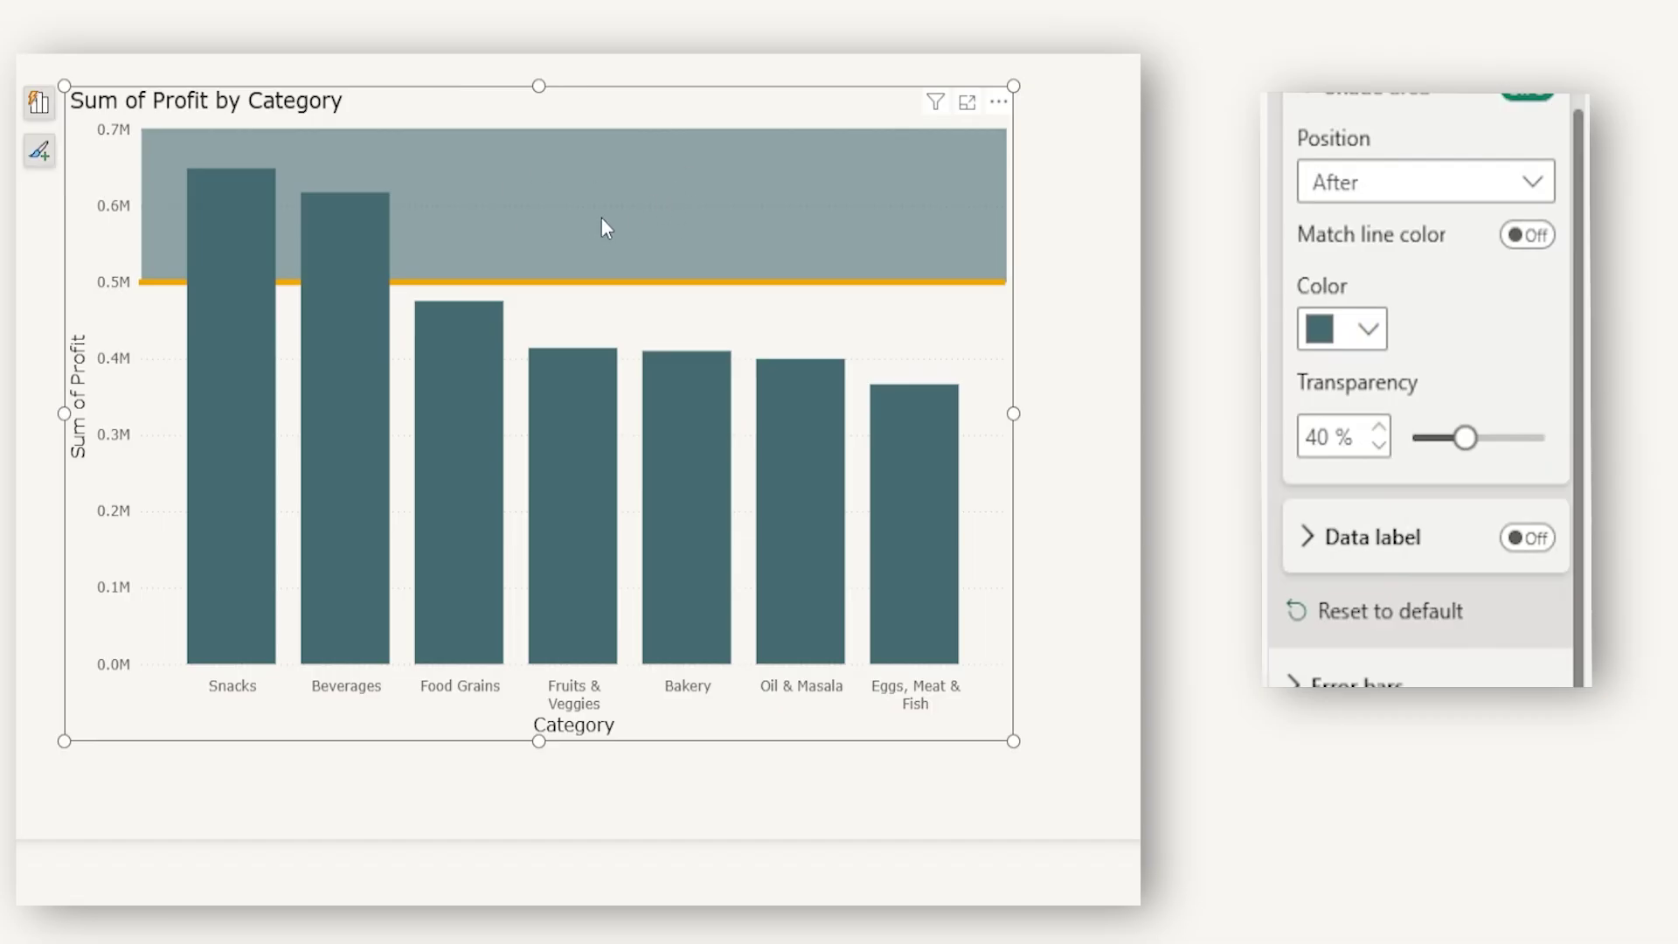
click(1525, 236)
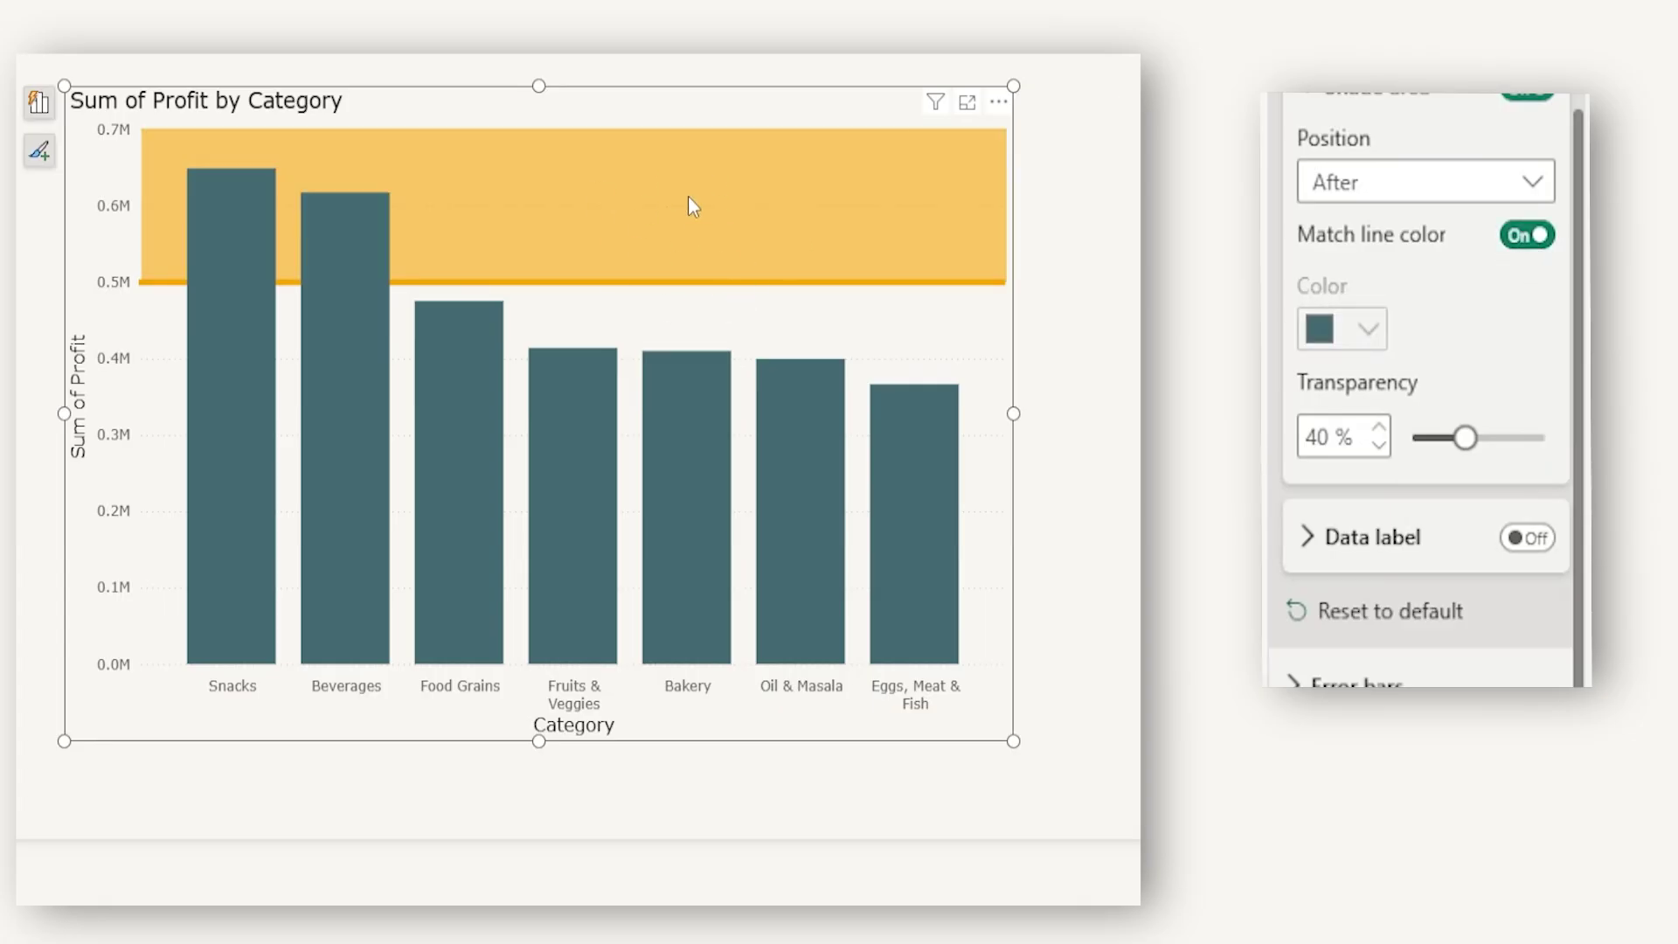
mouse_move(1465, 437)
mouse_down()
mouse_move(1522, 438)
mouse_move(1496, 438)
mouse_up()
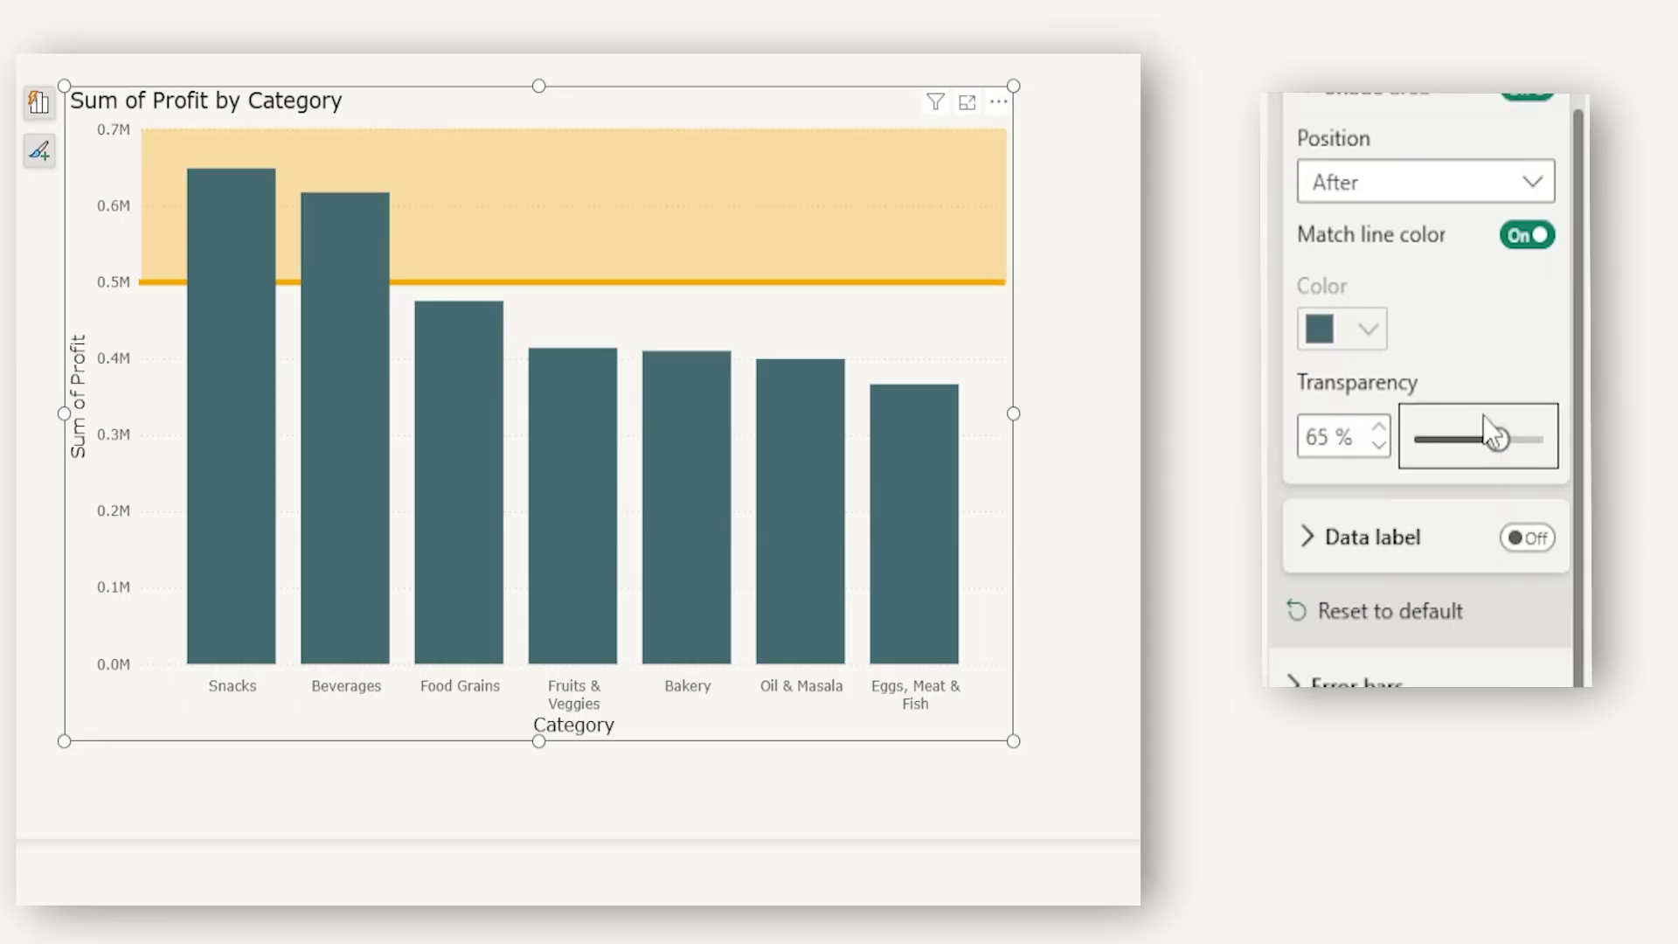
Move the line In front of the bars and set shading transparency to 50%
scroll(1308, 123, up, 2)
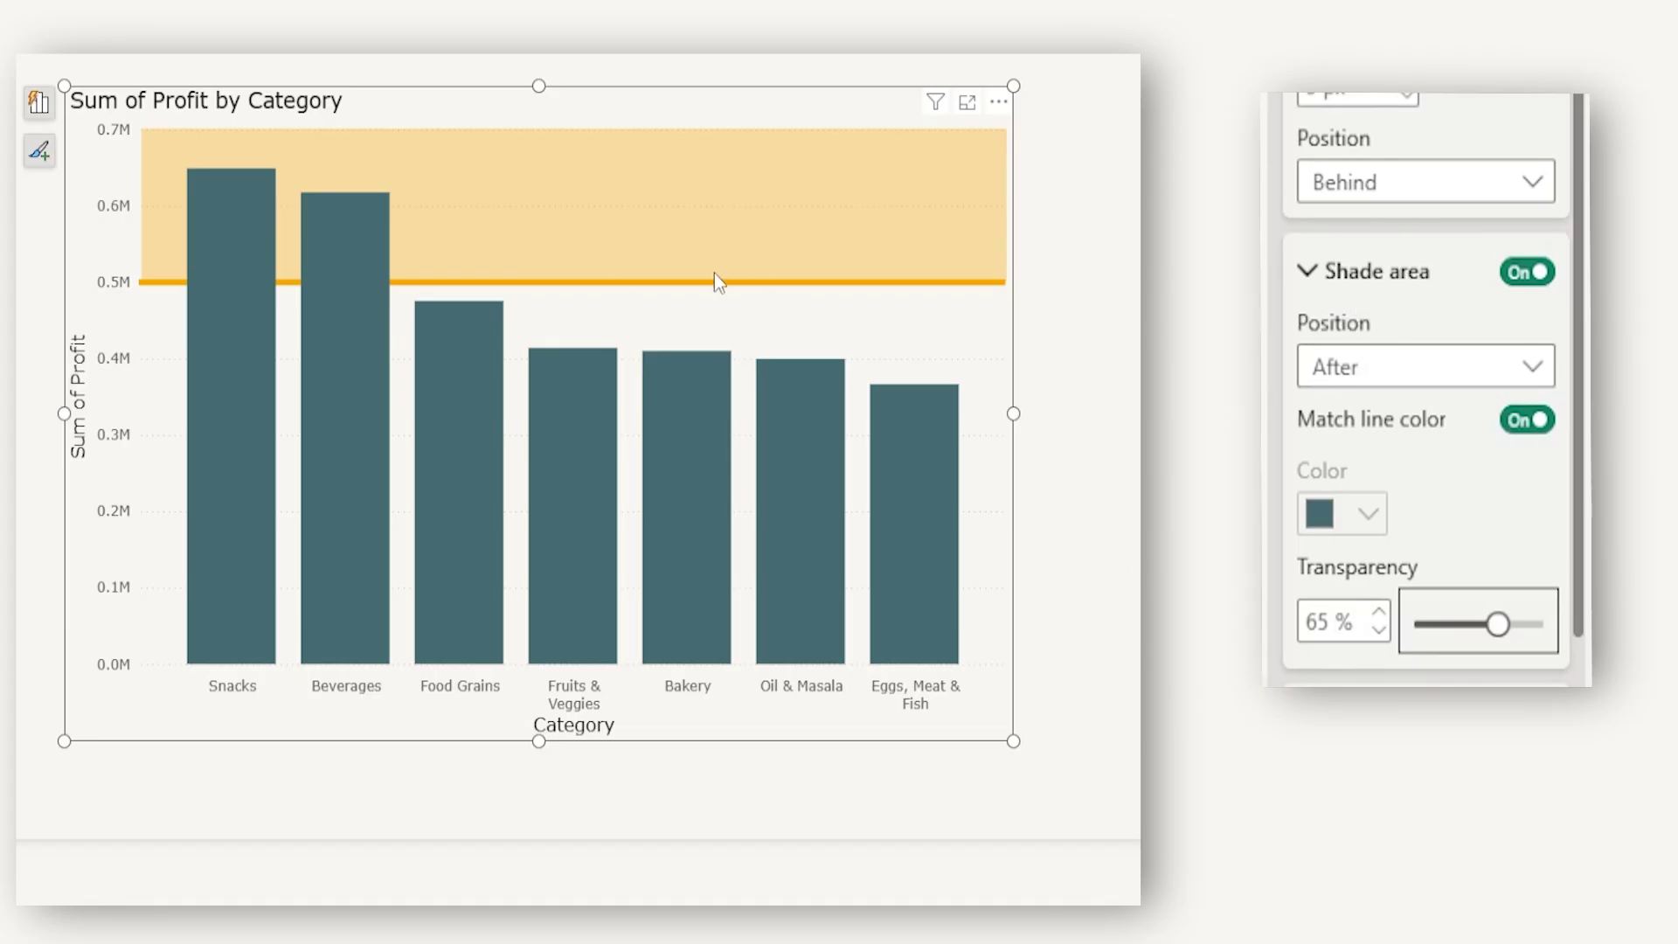
click(1368, 187)
click(1372, 272)
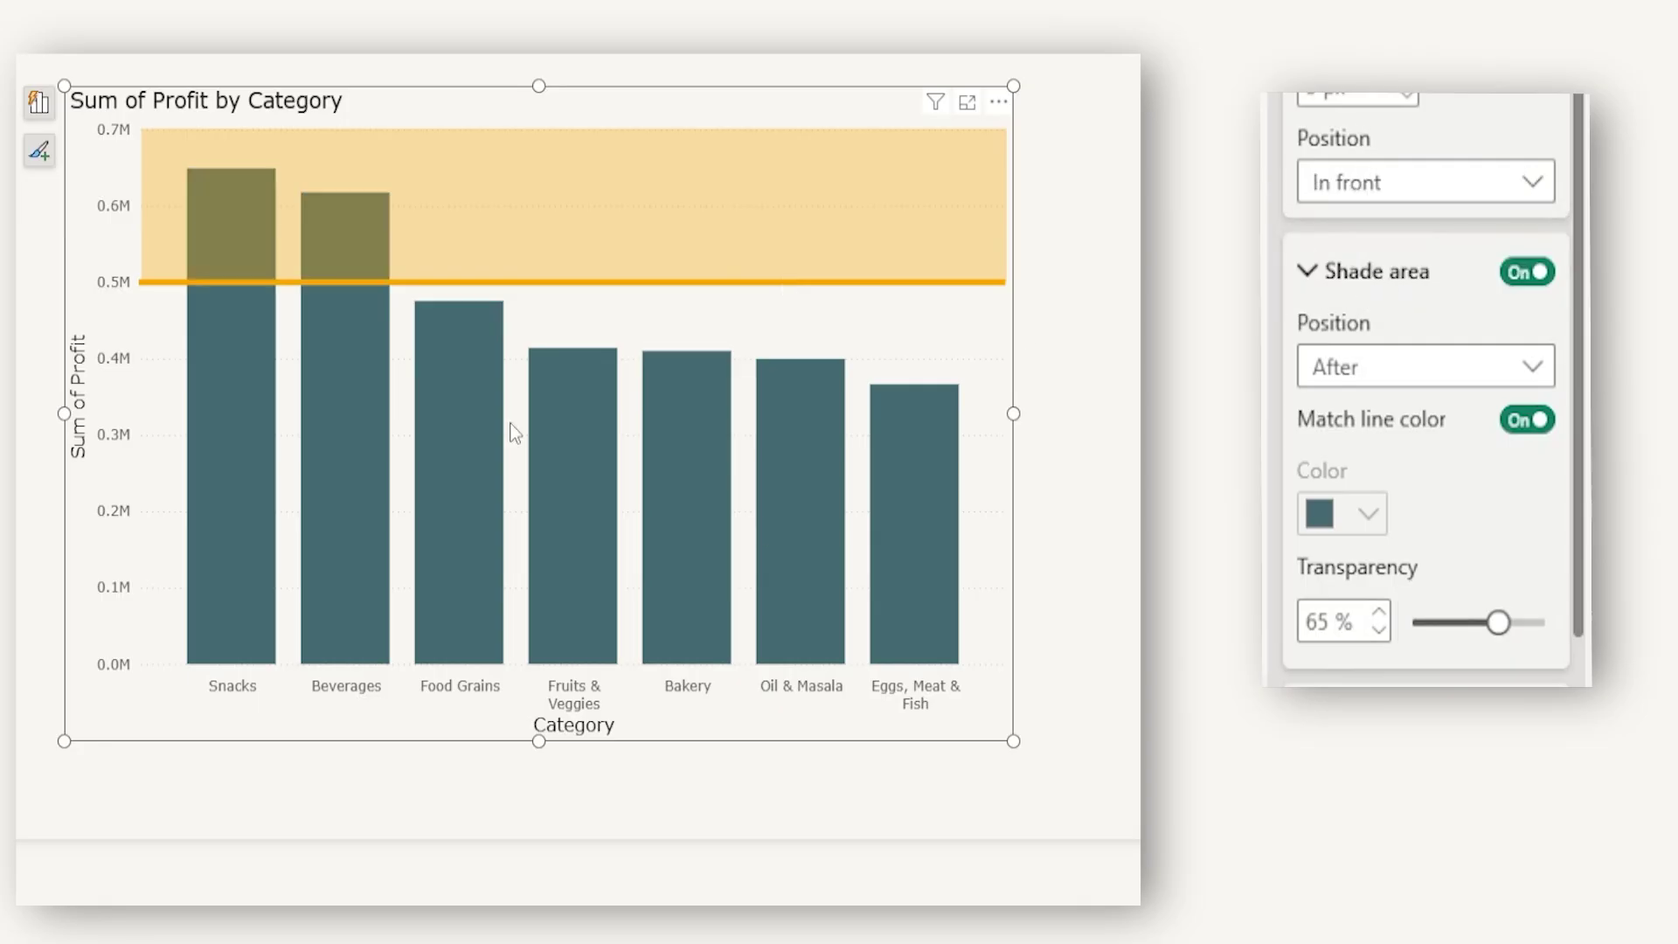
drag(1497, 622, 1402, 622)
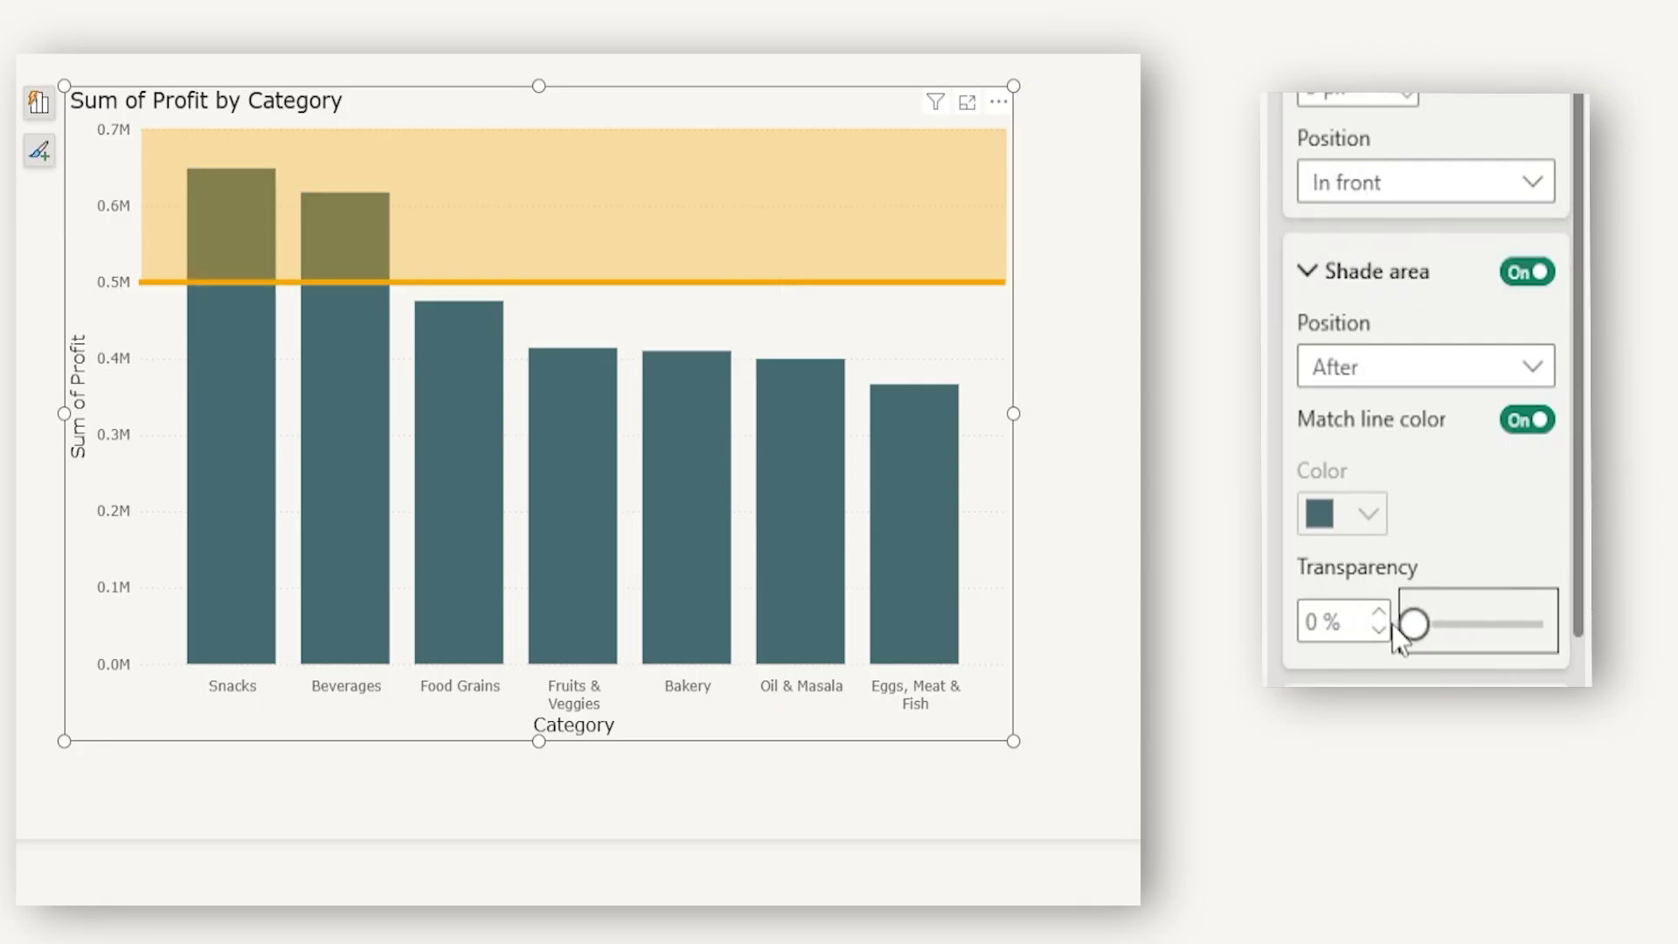
double_click(1319, 621)
text(50)
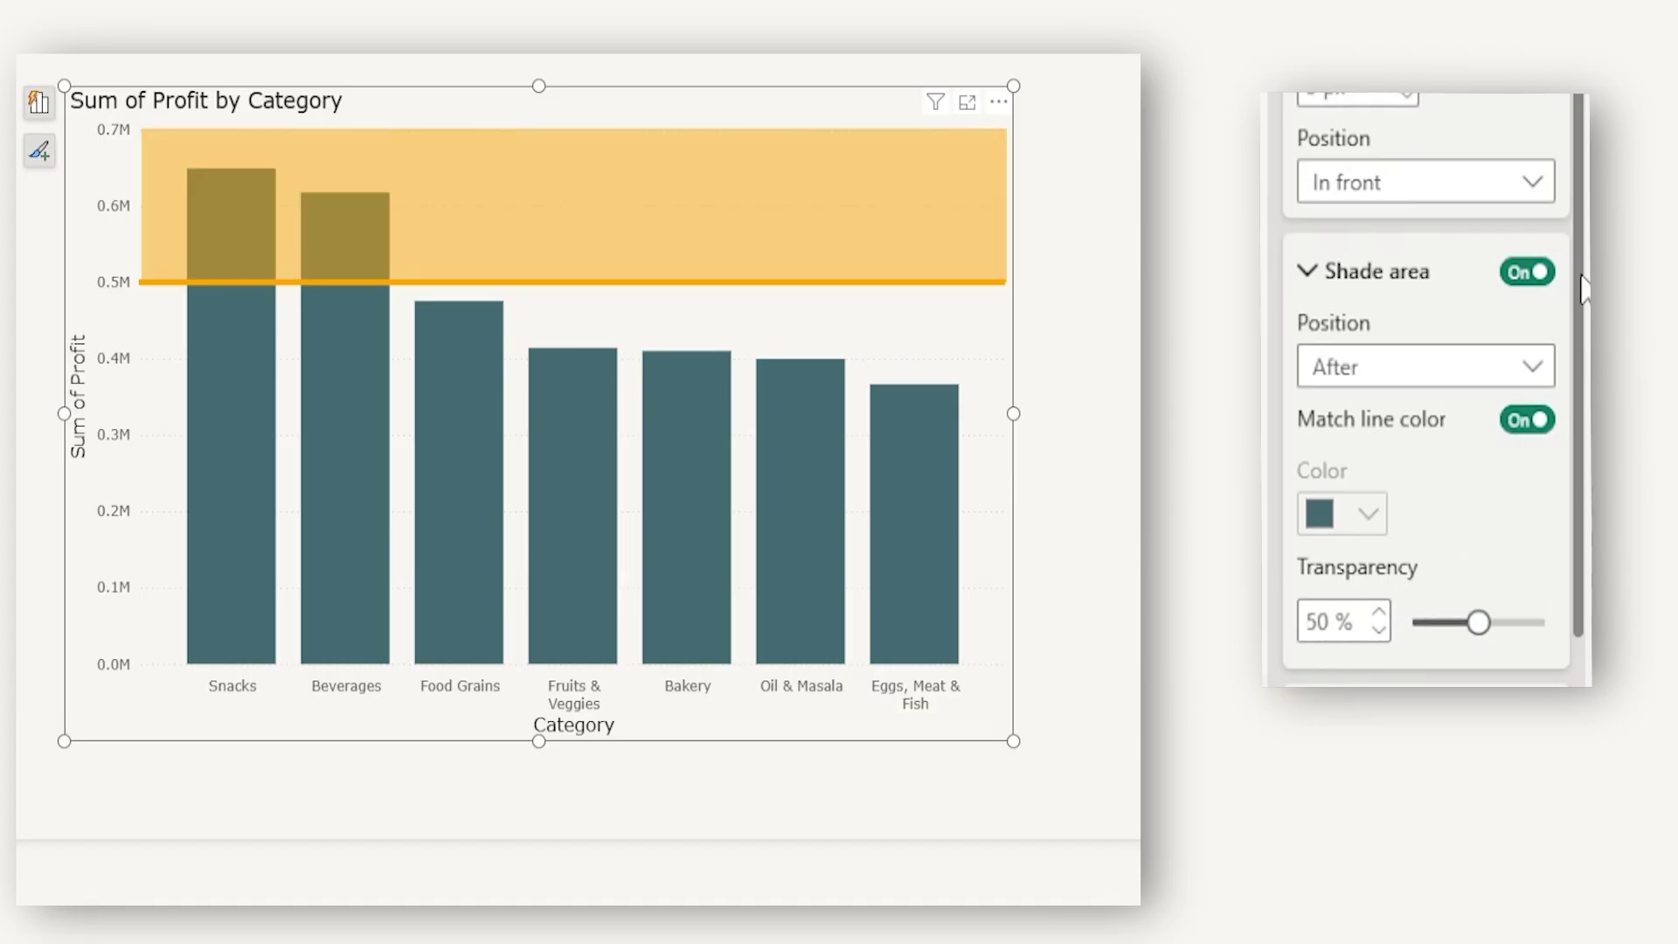
scroll(1583, 380, down, 2)
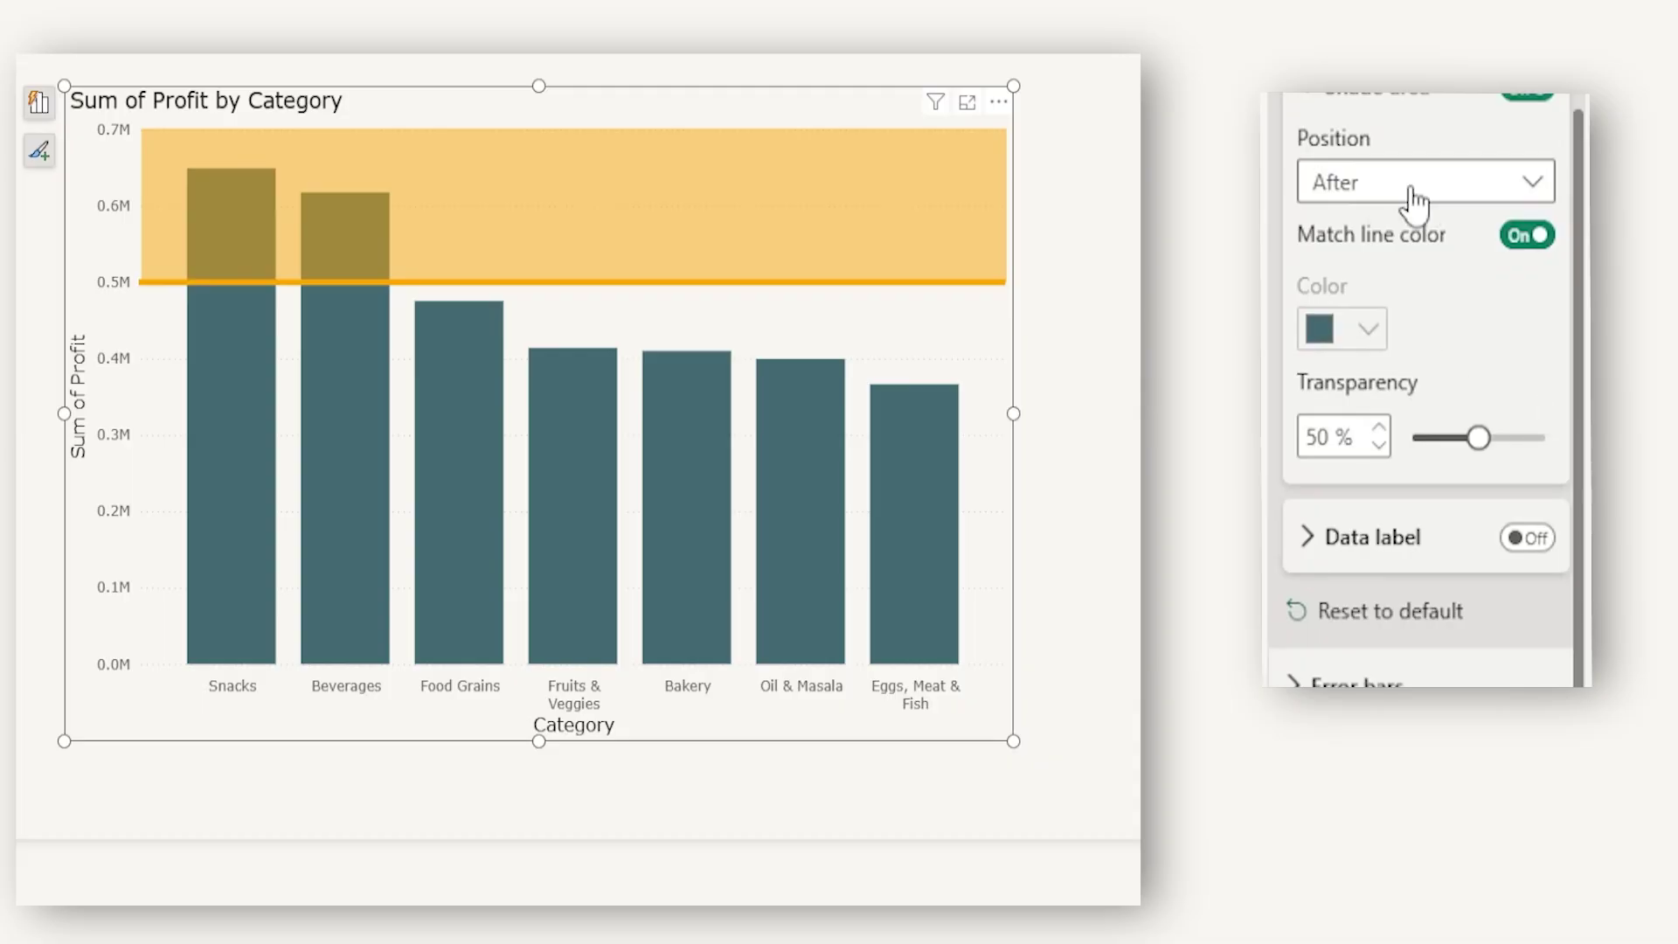
click(1312, 538)
scroll(1445, 277, down, 5)
Turn on the line's data label, place it Right and Under, and set Style to Name
scroll(1503, 218, up, 1)
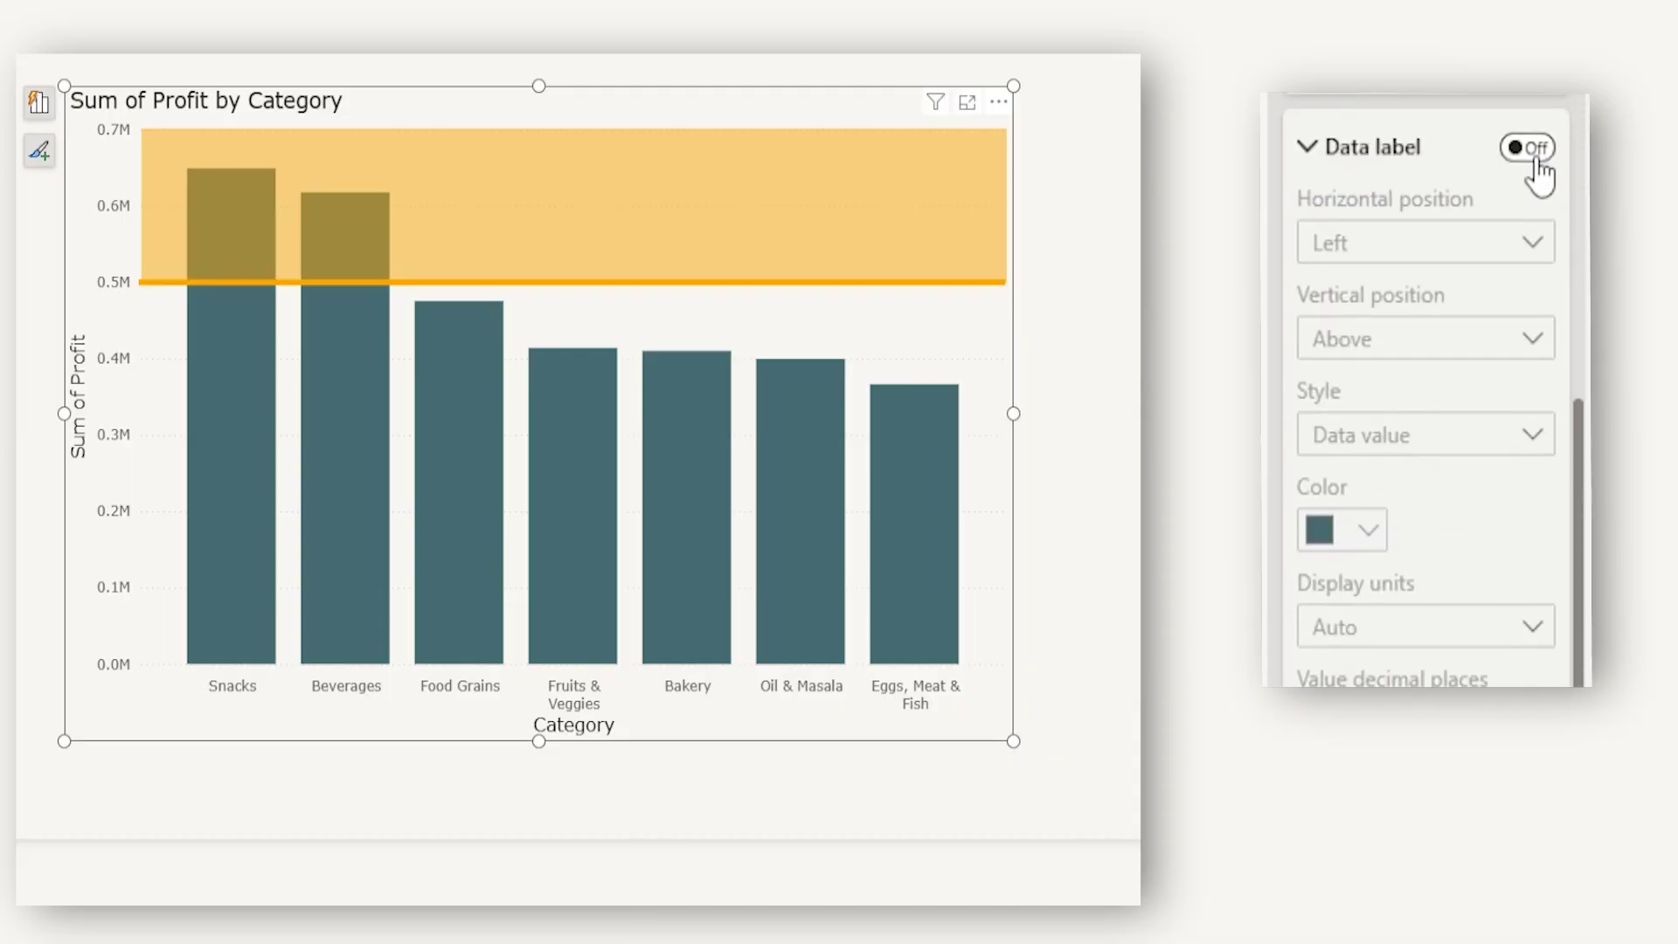
click(1523, 159)
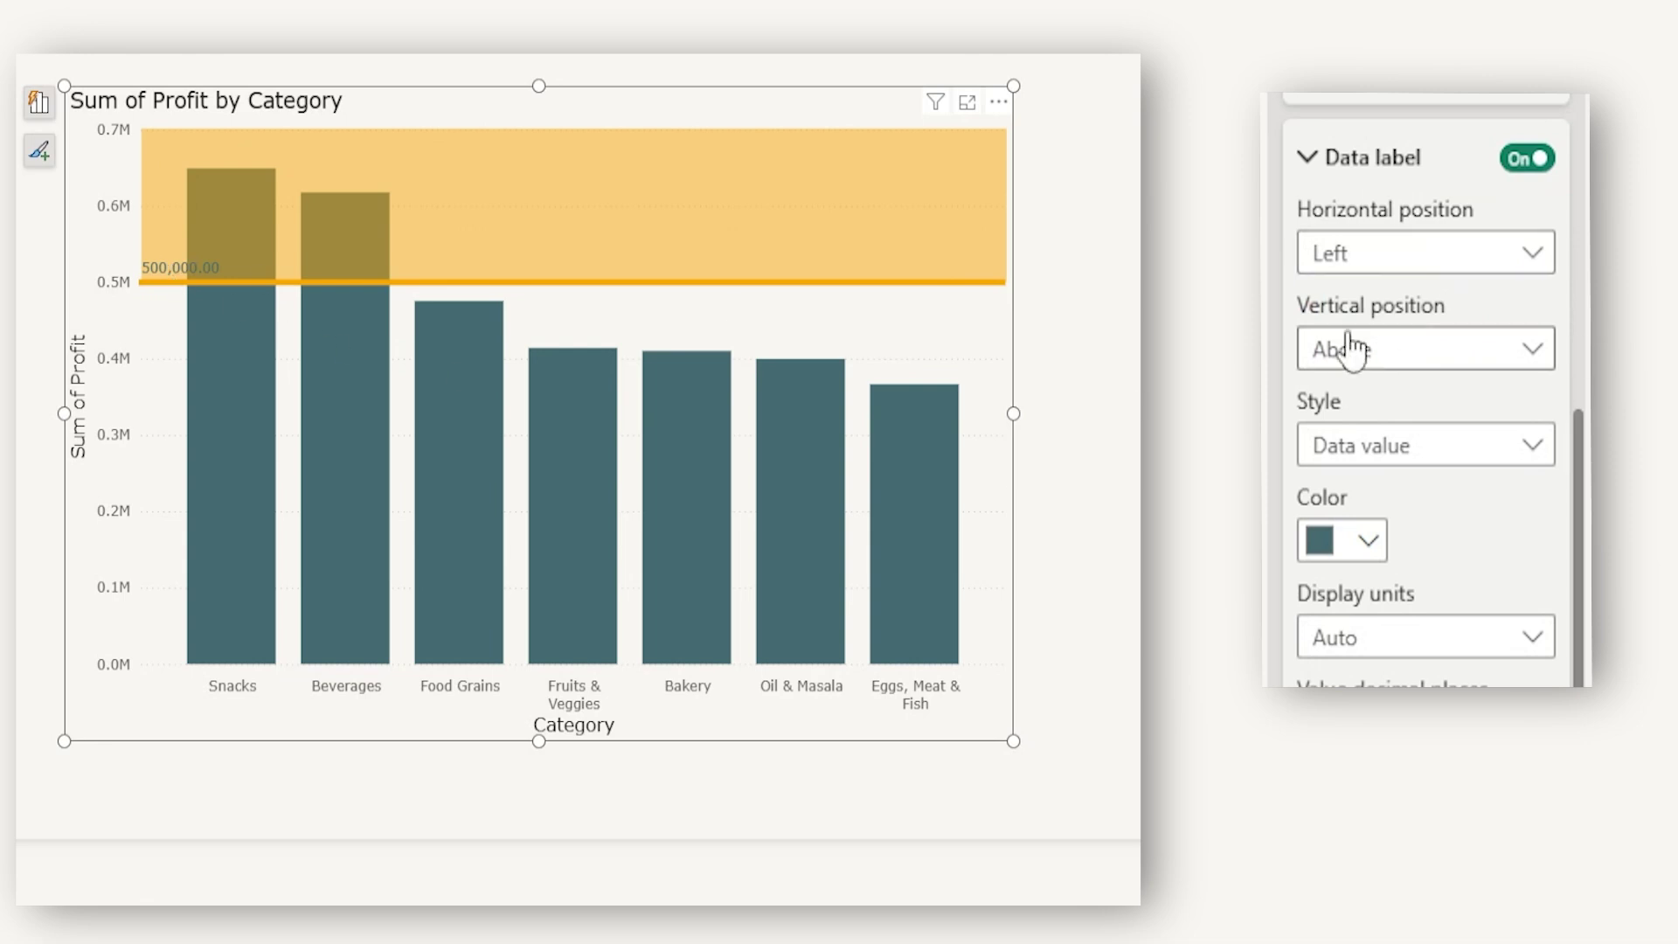
click(1389, 256)
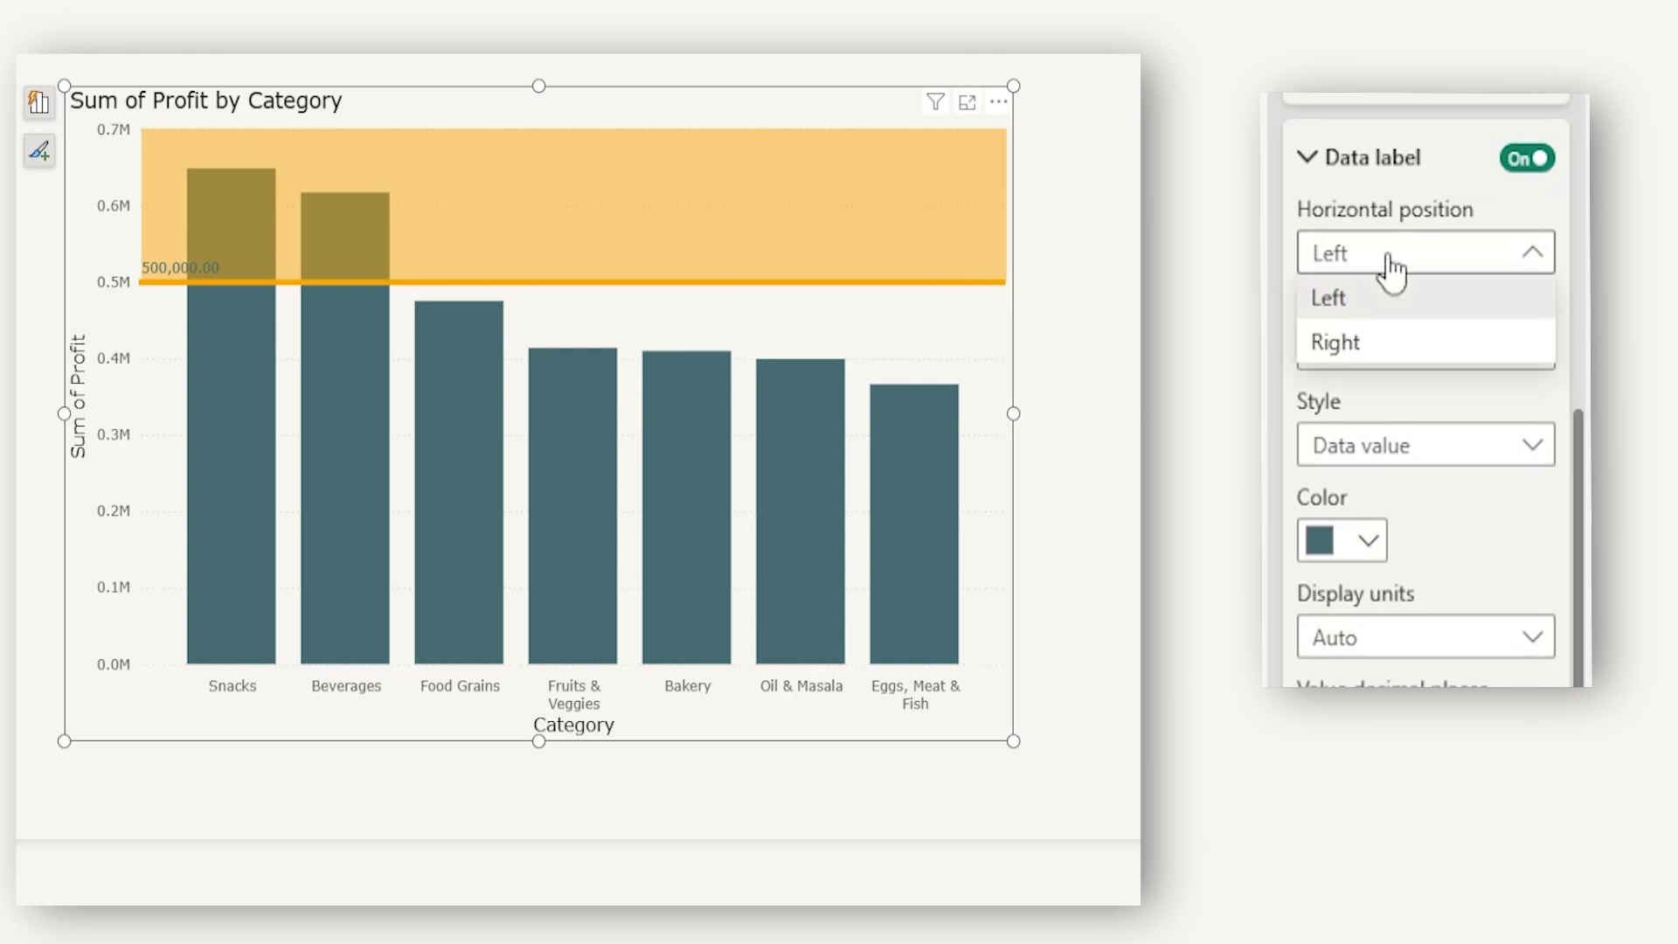
click(1350, 347)
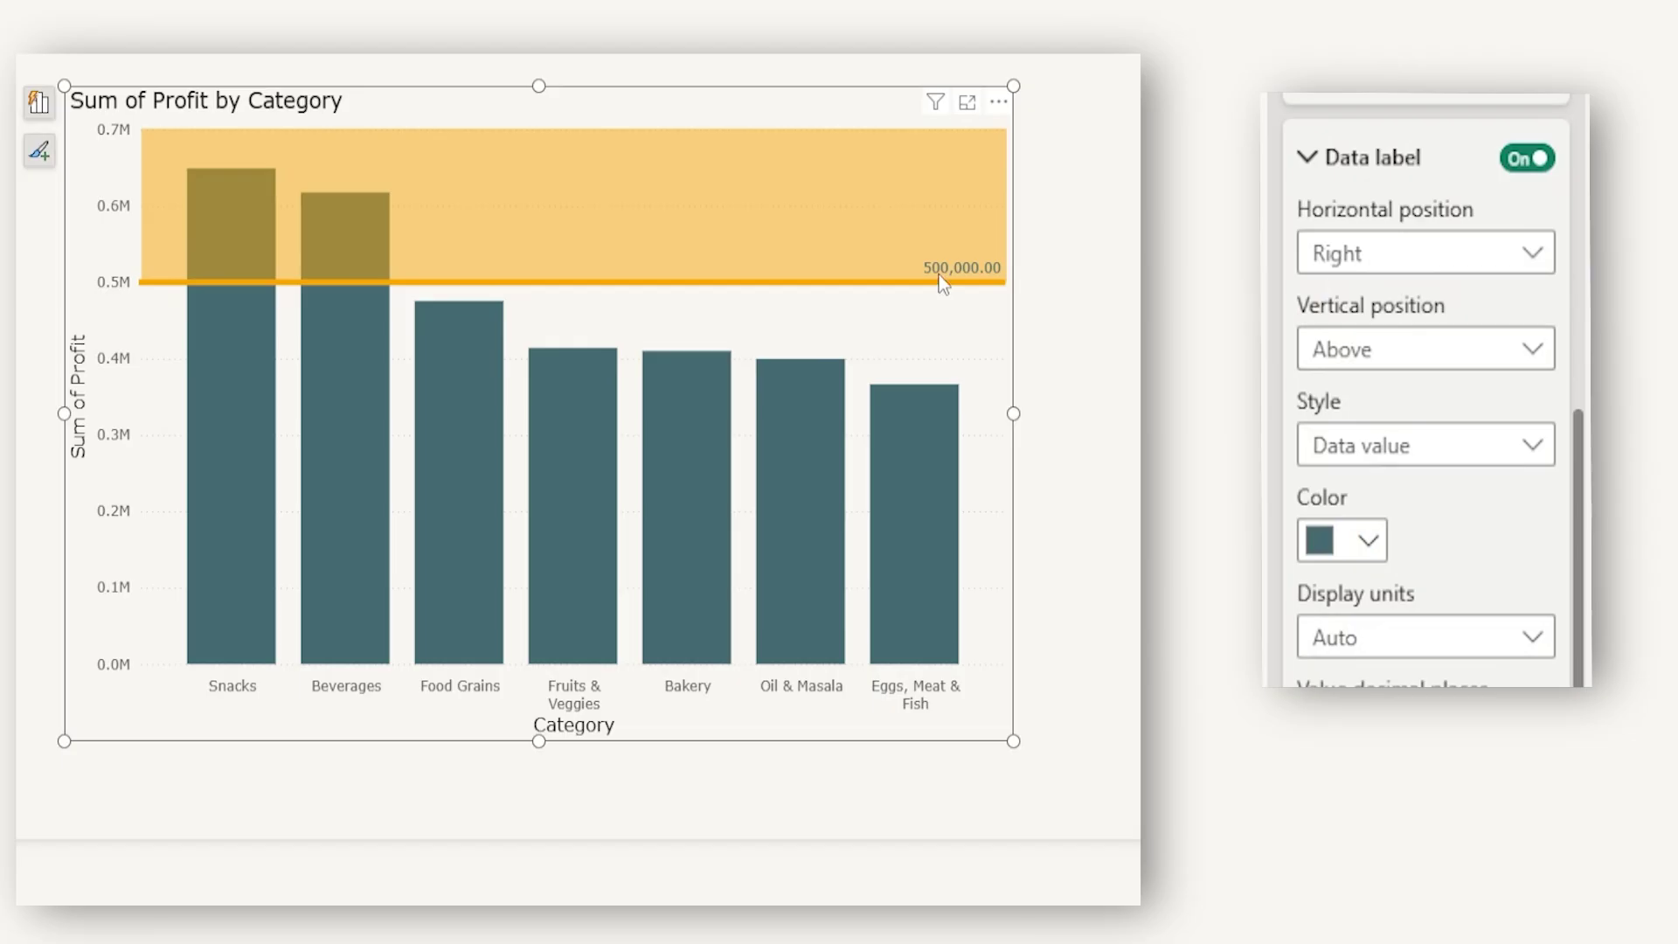
click(1450, 352)
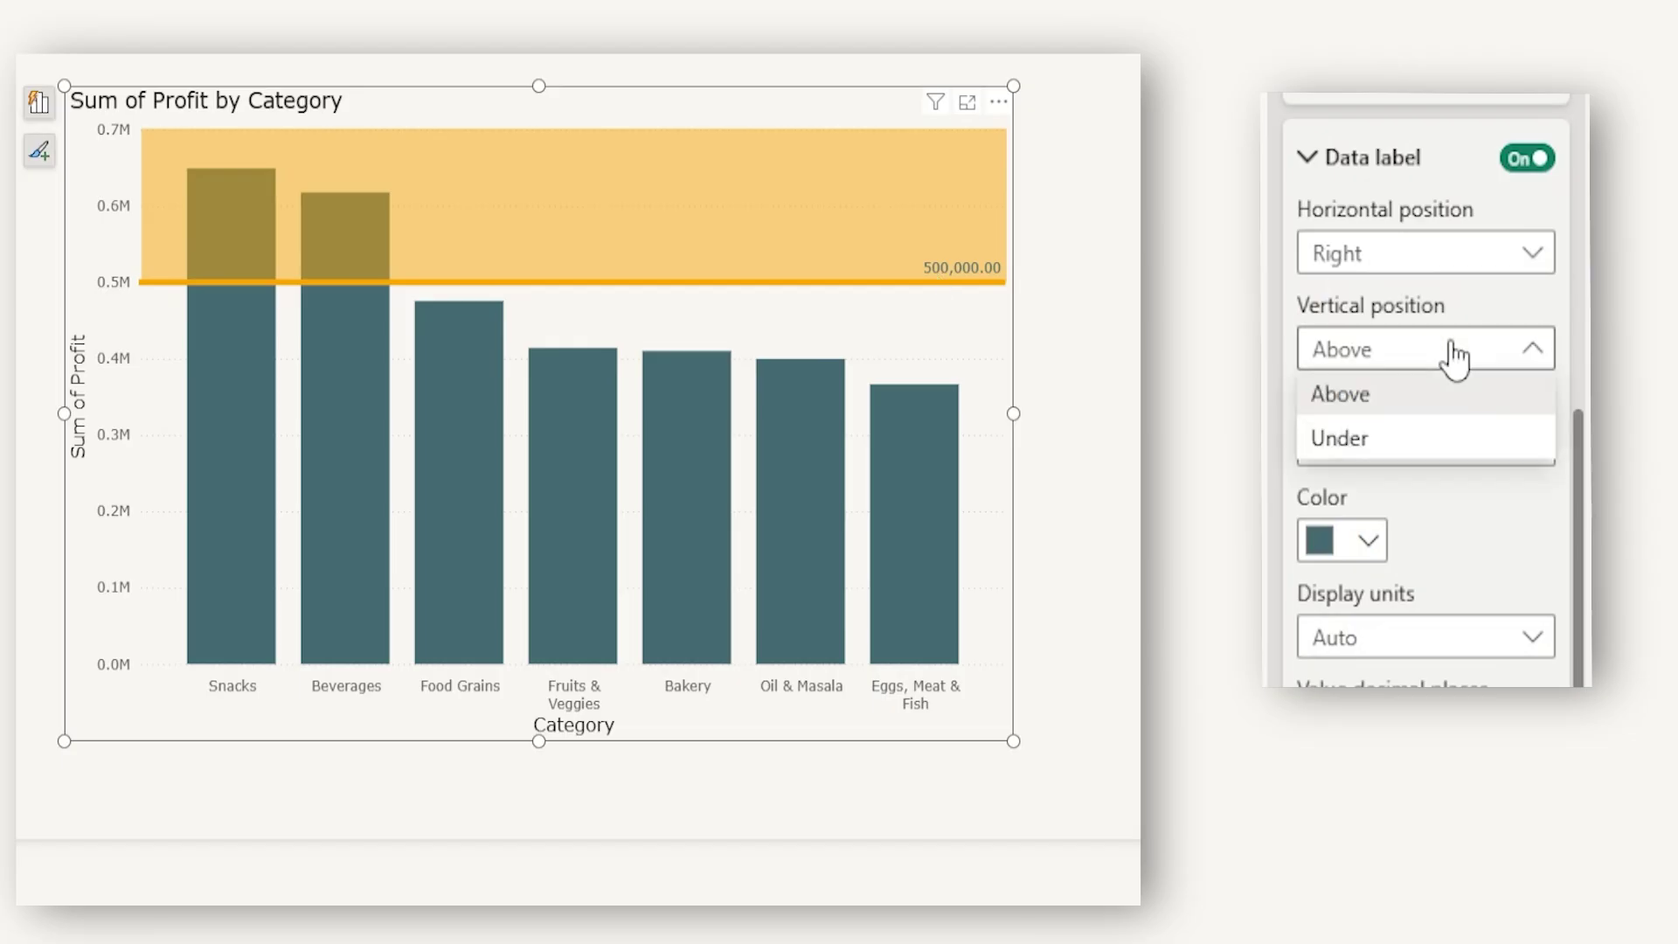
click(1374, 438)
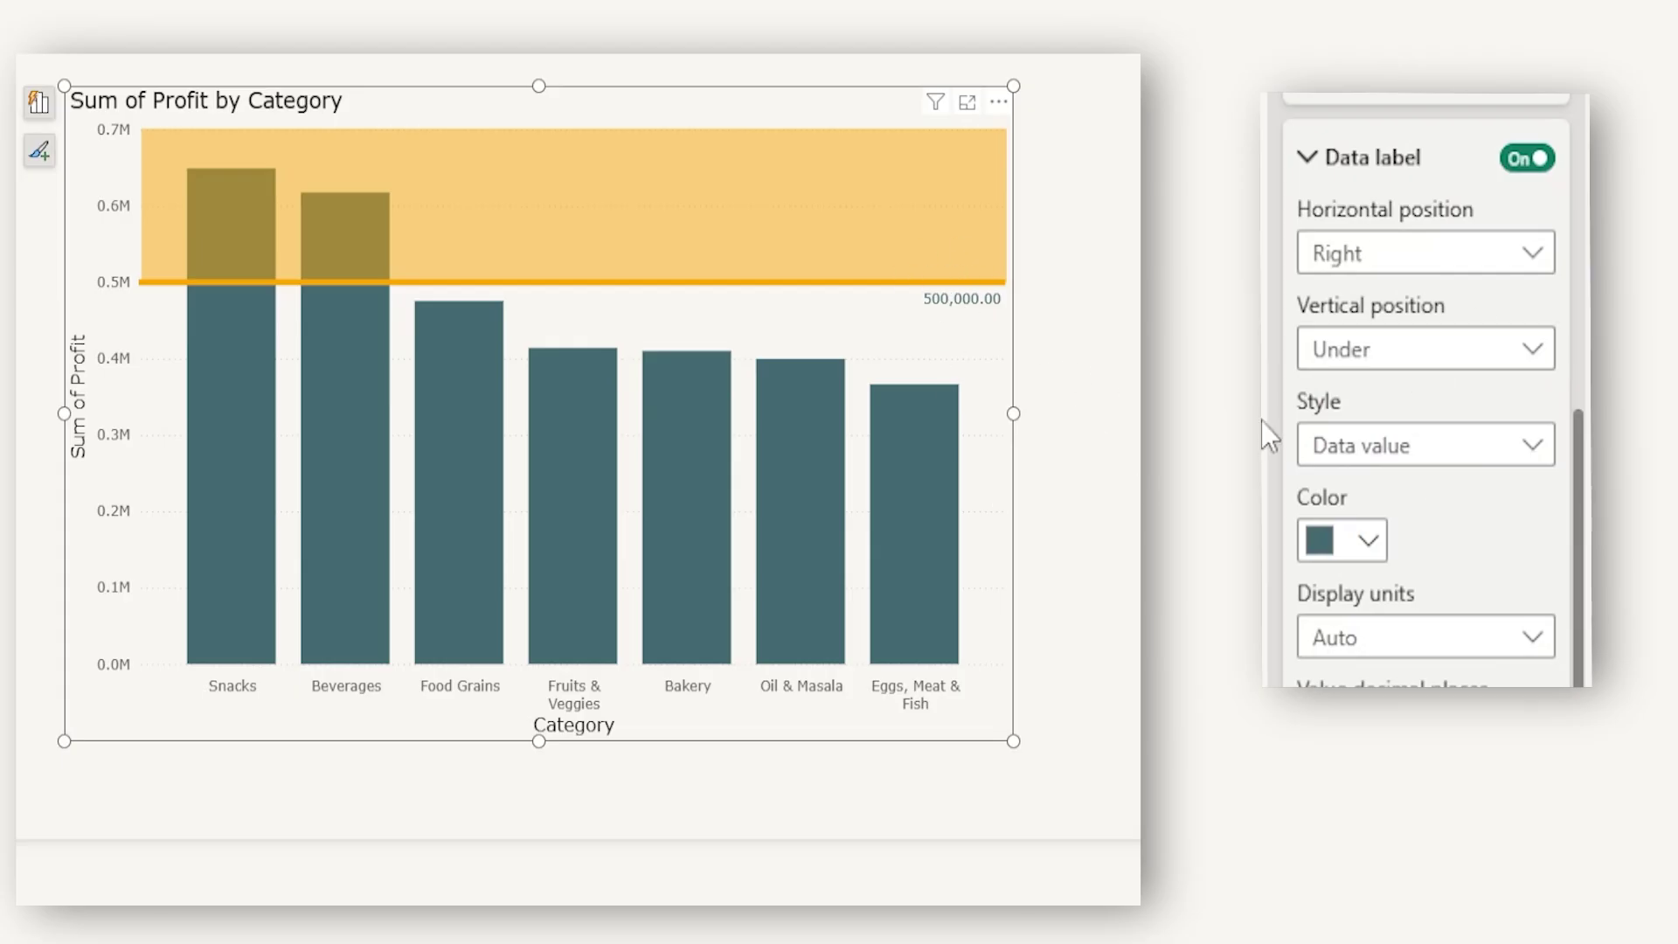
click(1422, 460)
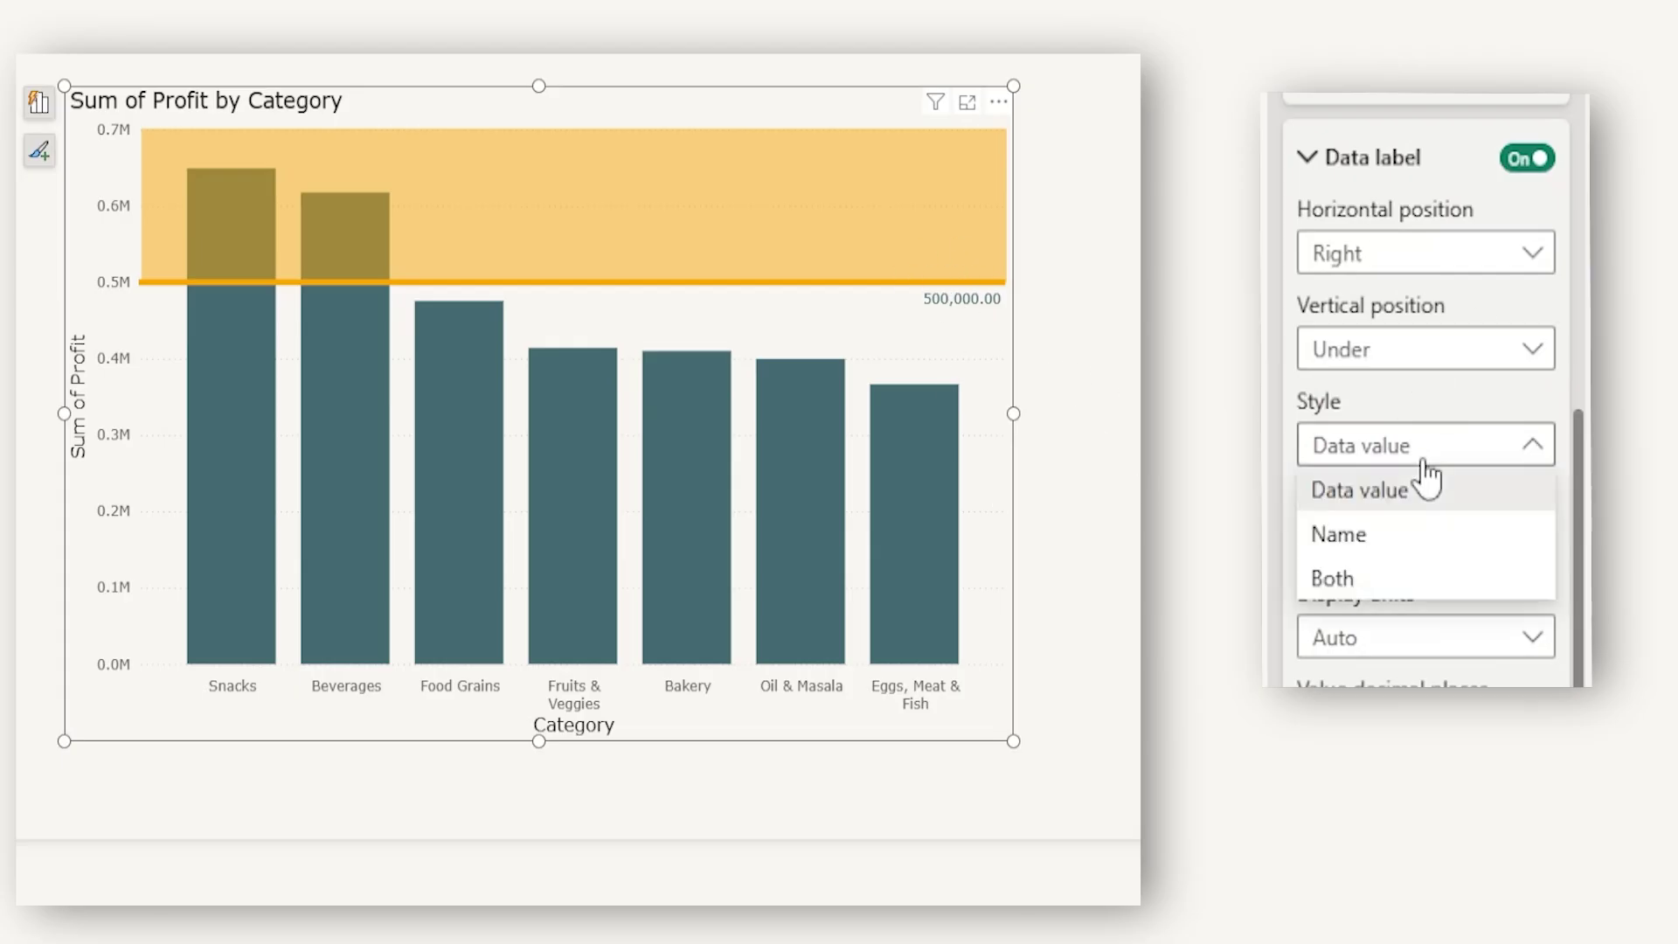
click(1390, 533)
scroll(1403, 134, up, 15)
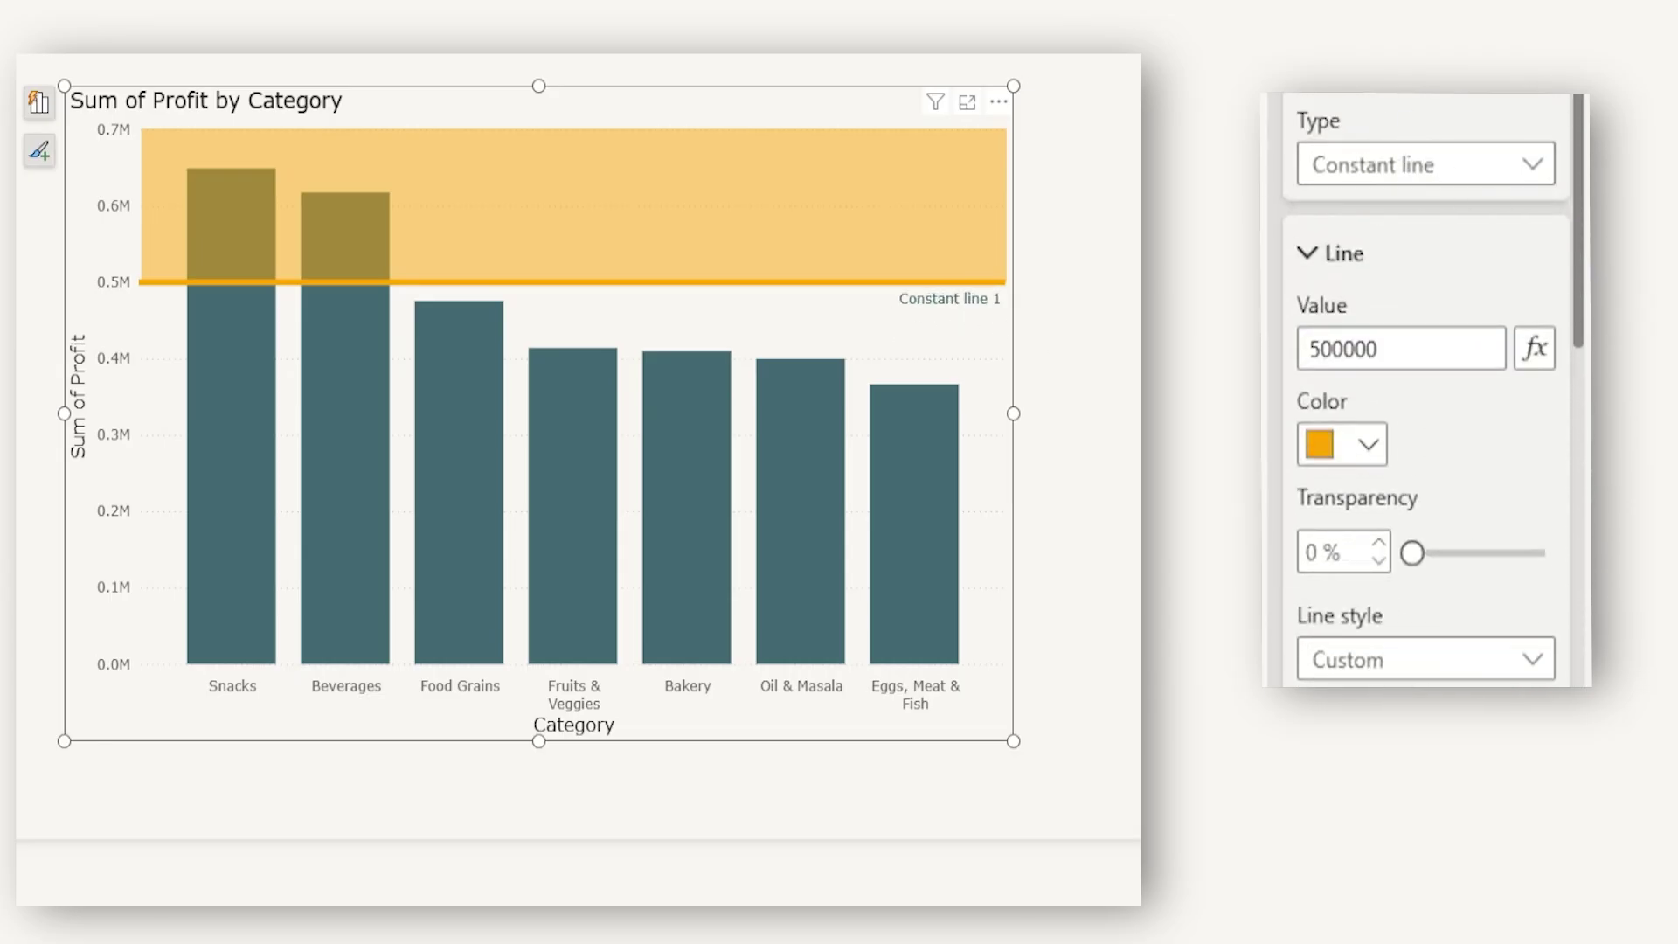
scroll(1508, 227, up, 3)
Rename the constant line 'Avg Line' and set its label Style to Both
click(1508, 245)
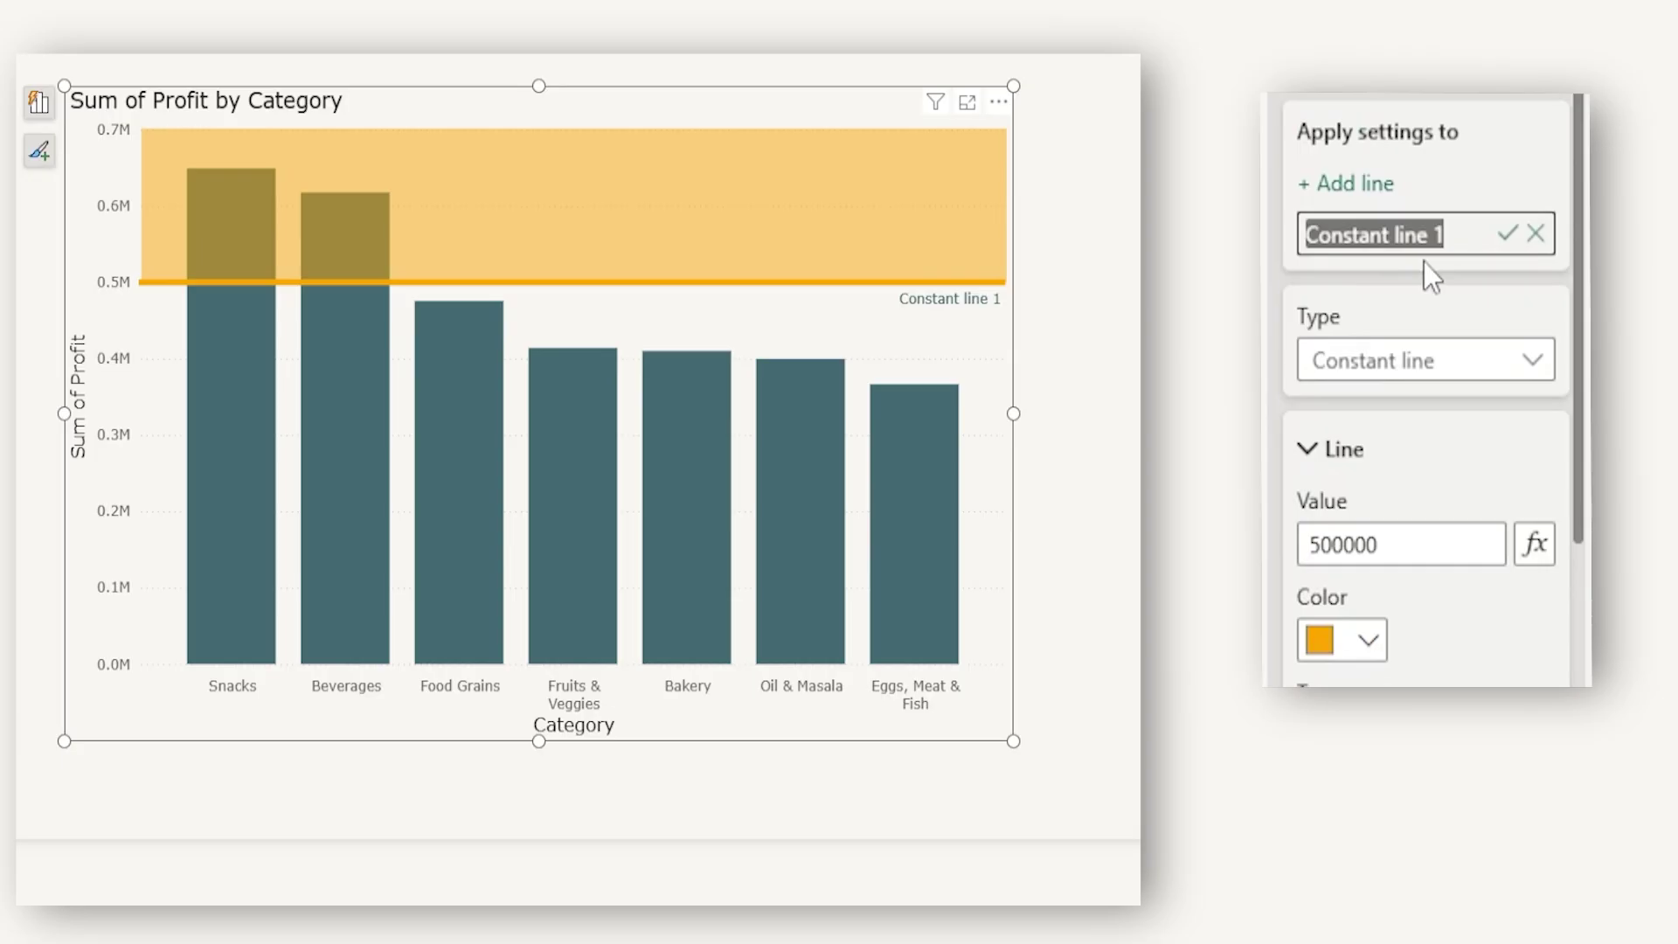
text(Avg Line)
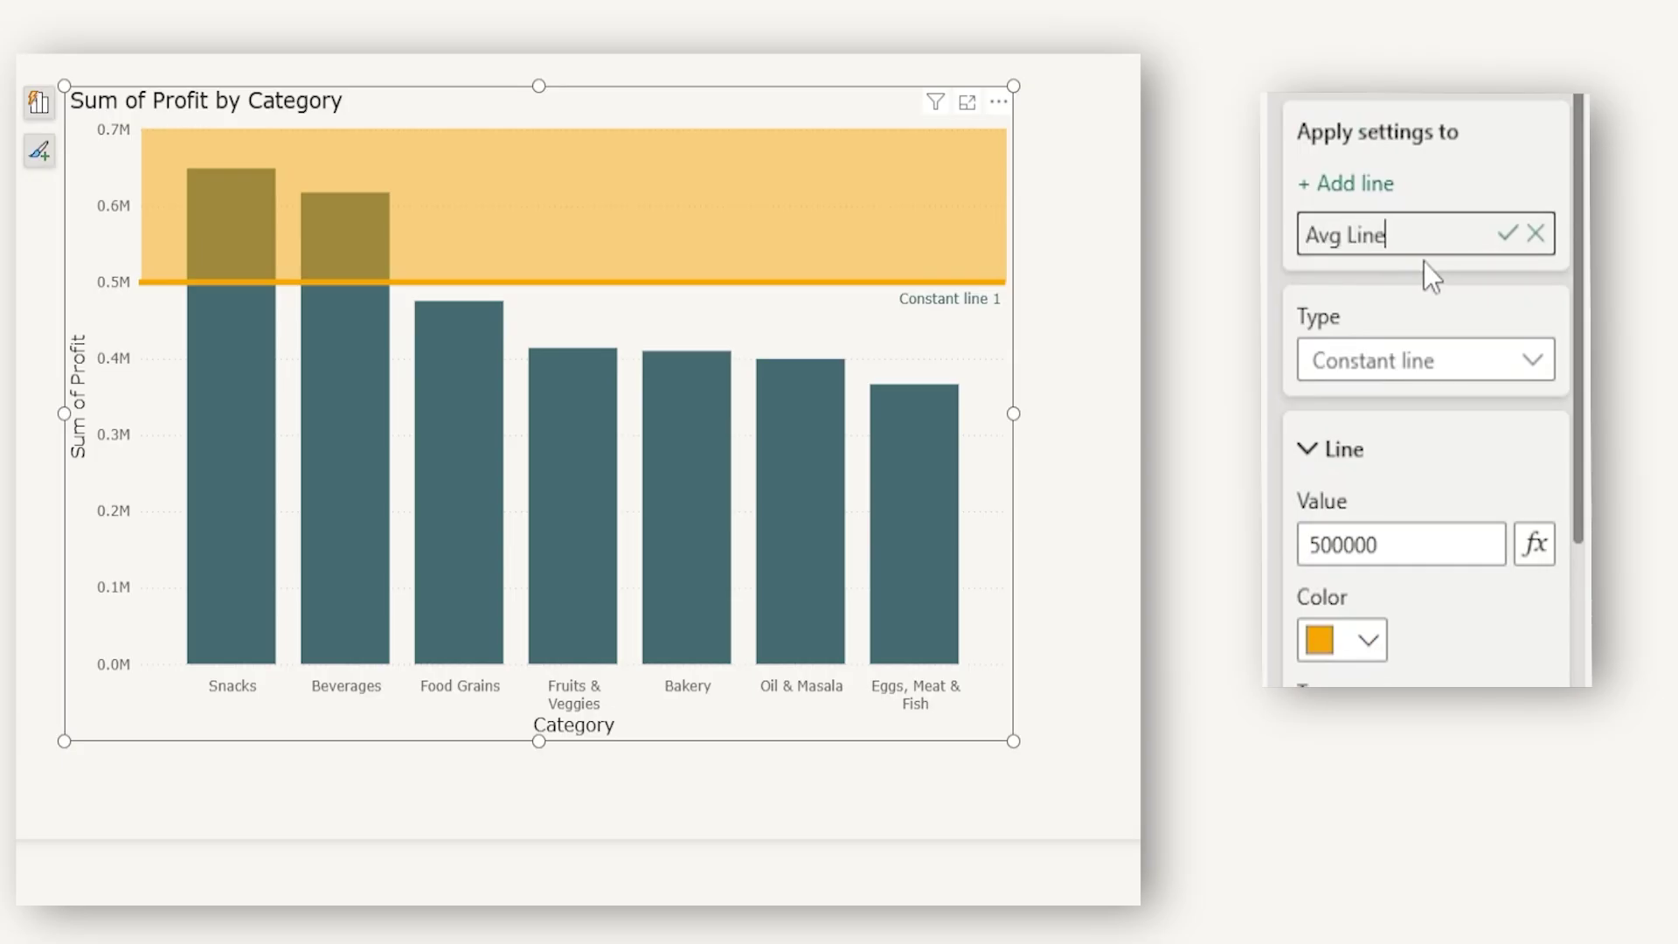
key(Return)
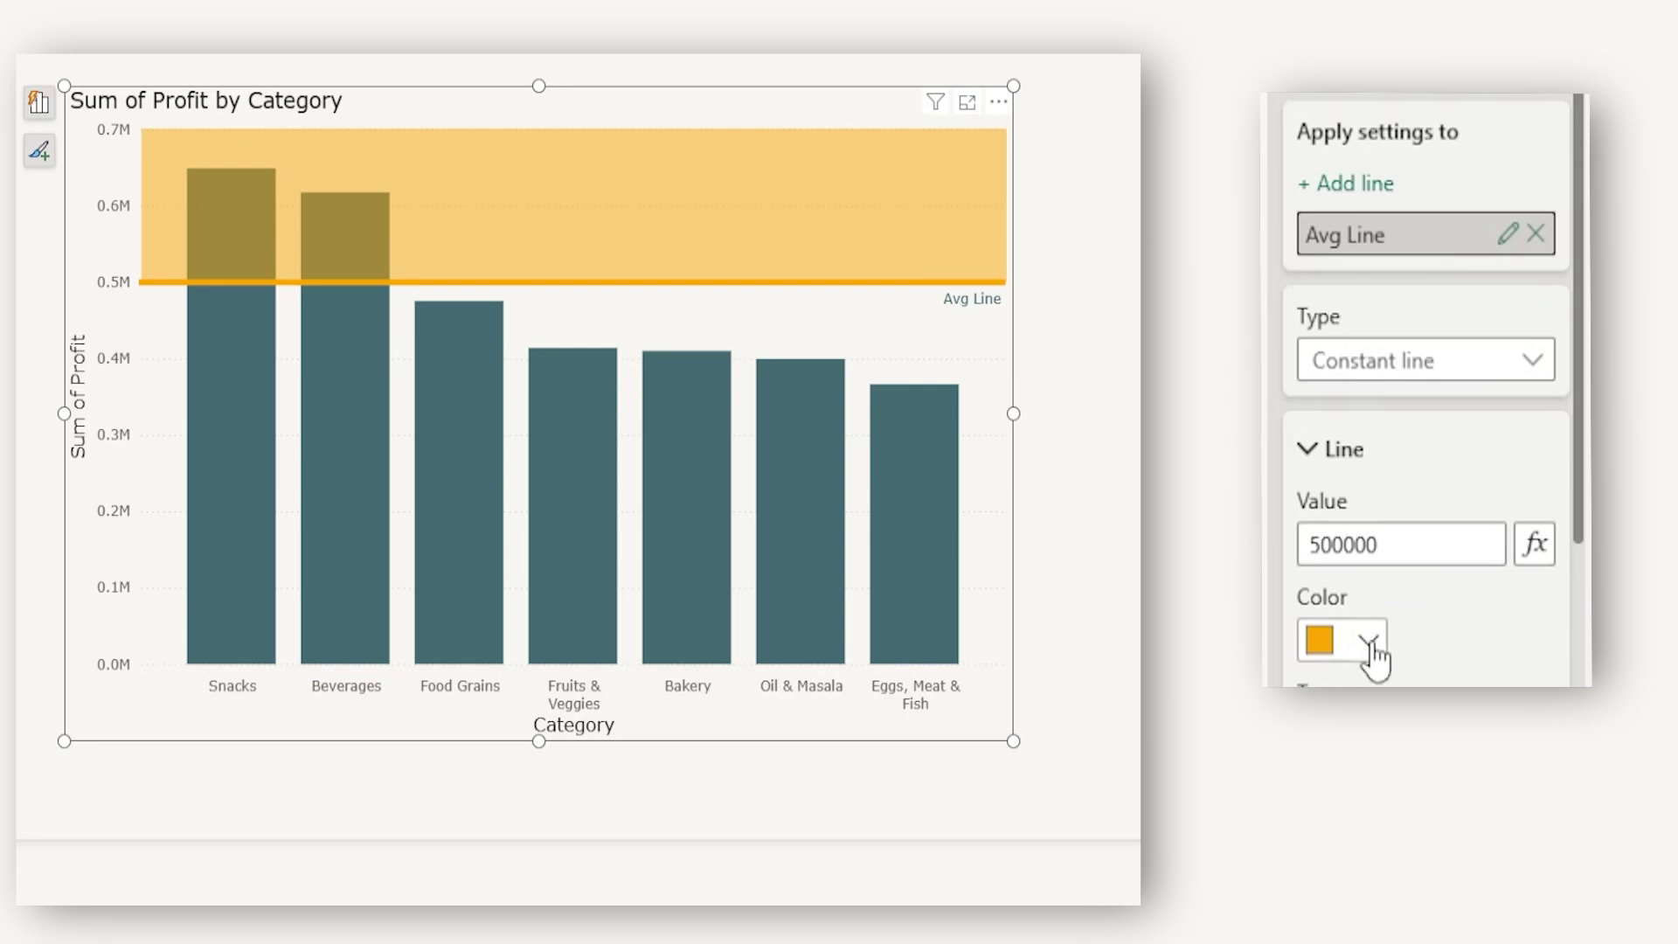
scroll(1364, 382, down, 10)
click(1413, 638)
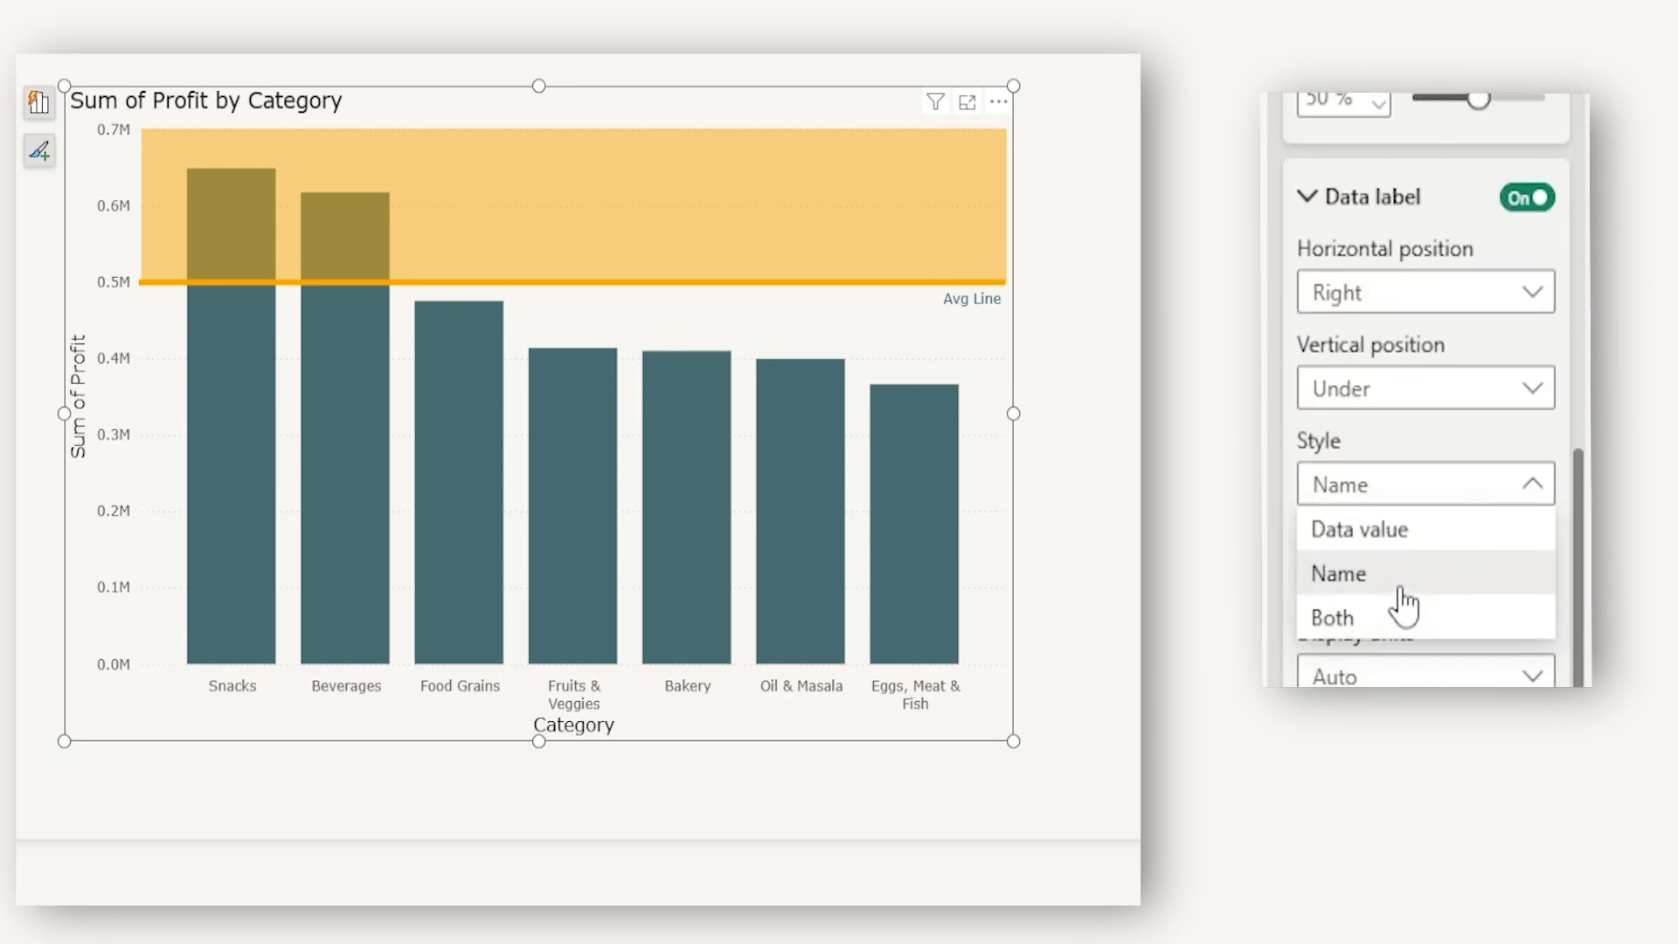
click(1430, 397)
click(1425, 365)
click(1409, 440)
click(1433, 360)
click(1436, 480)
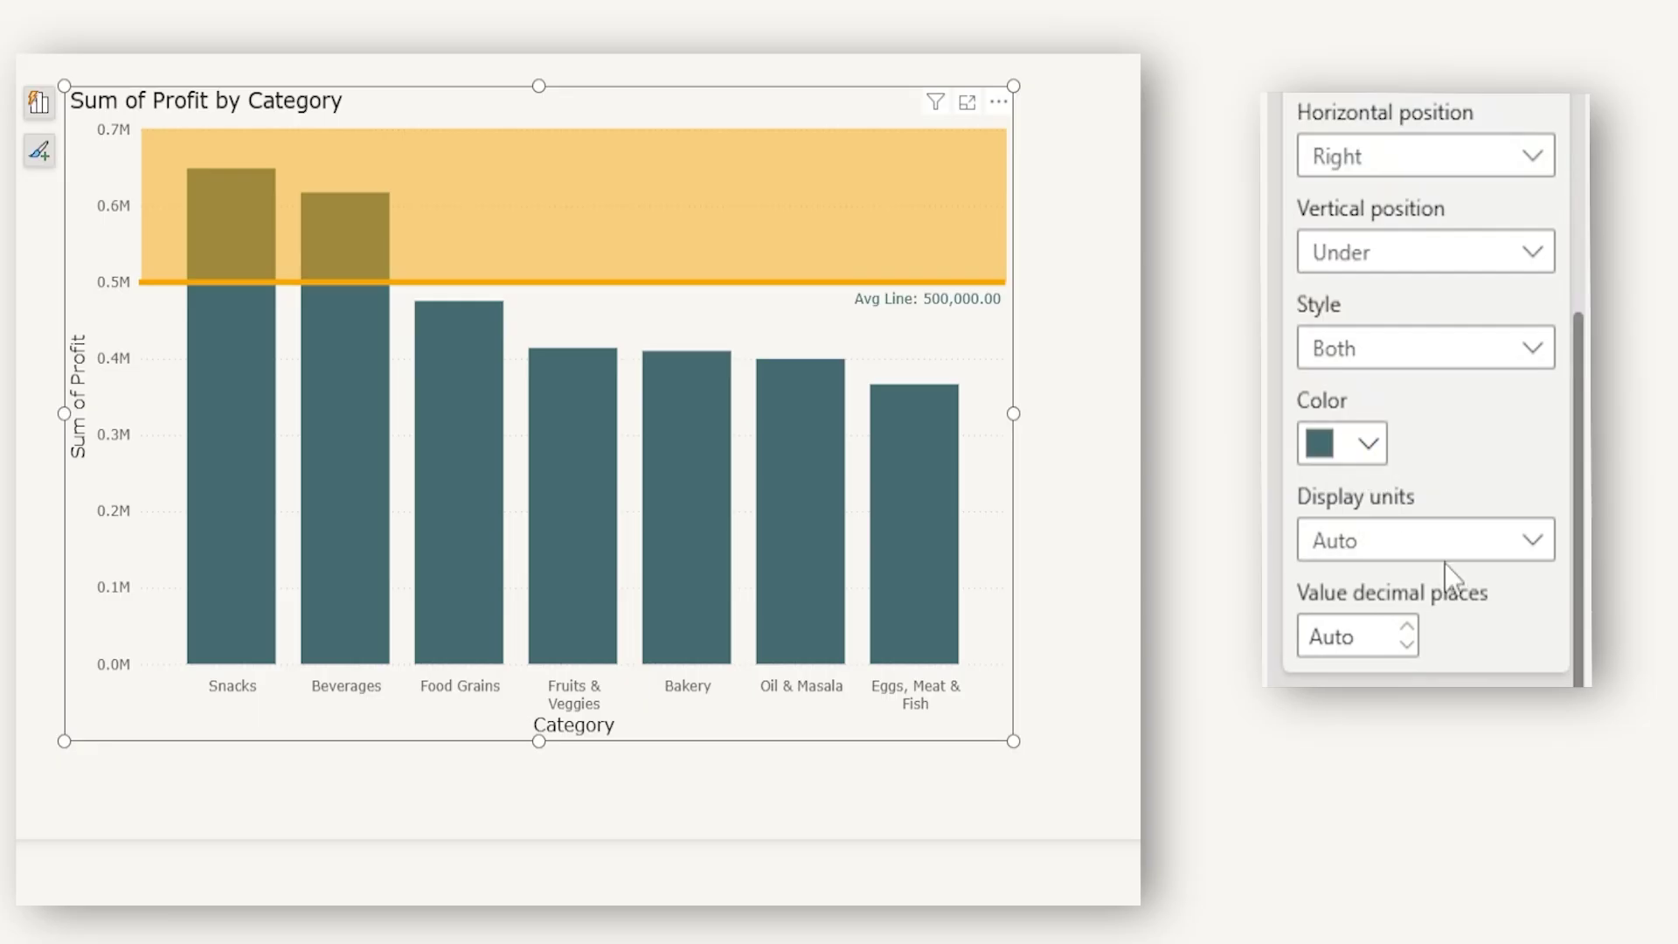
Show the label value in Millions with 0 decimal places
click(1505, 537)
scroll(1385, 671, down, 1)
scroll(1386, 671, down, 2)
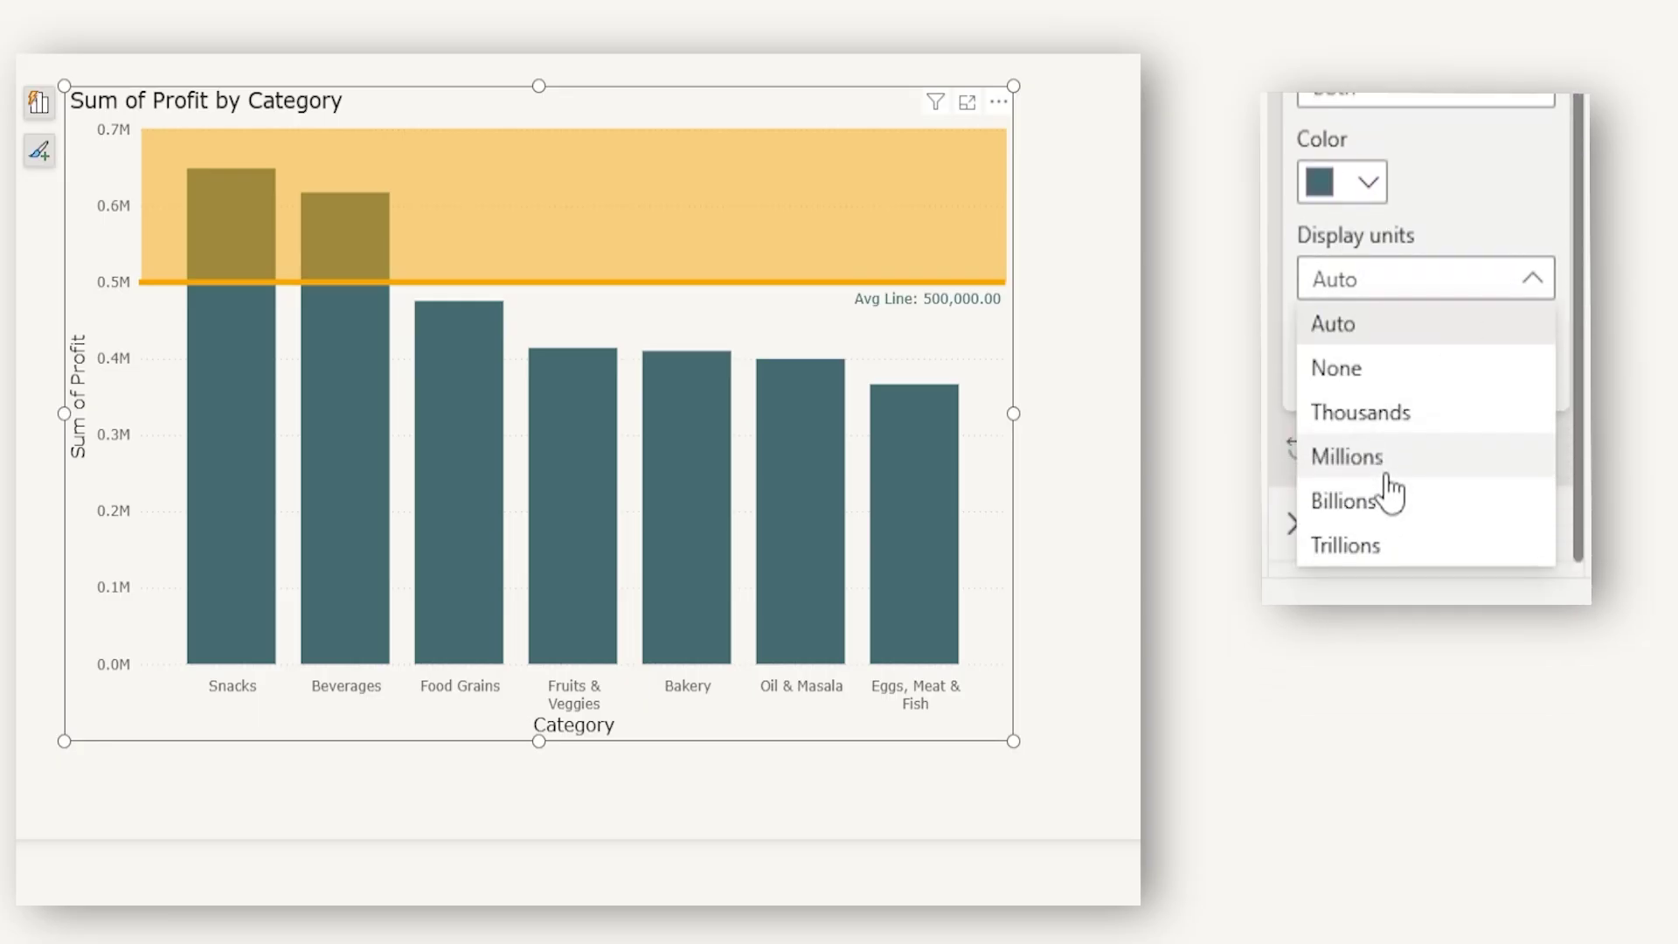
click(1384, 477)
click(1370, 378)
text(0)
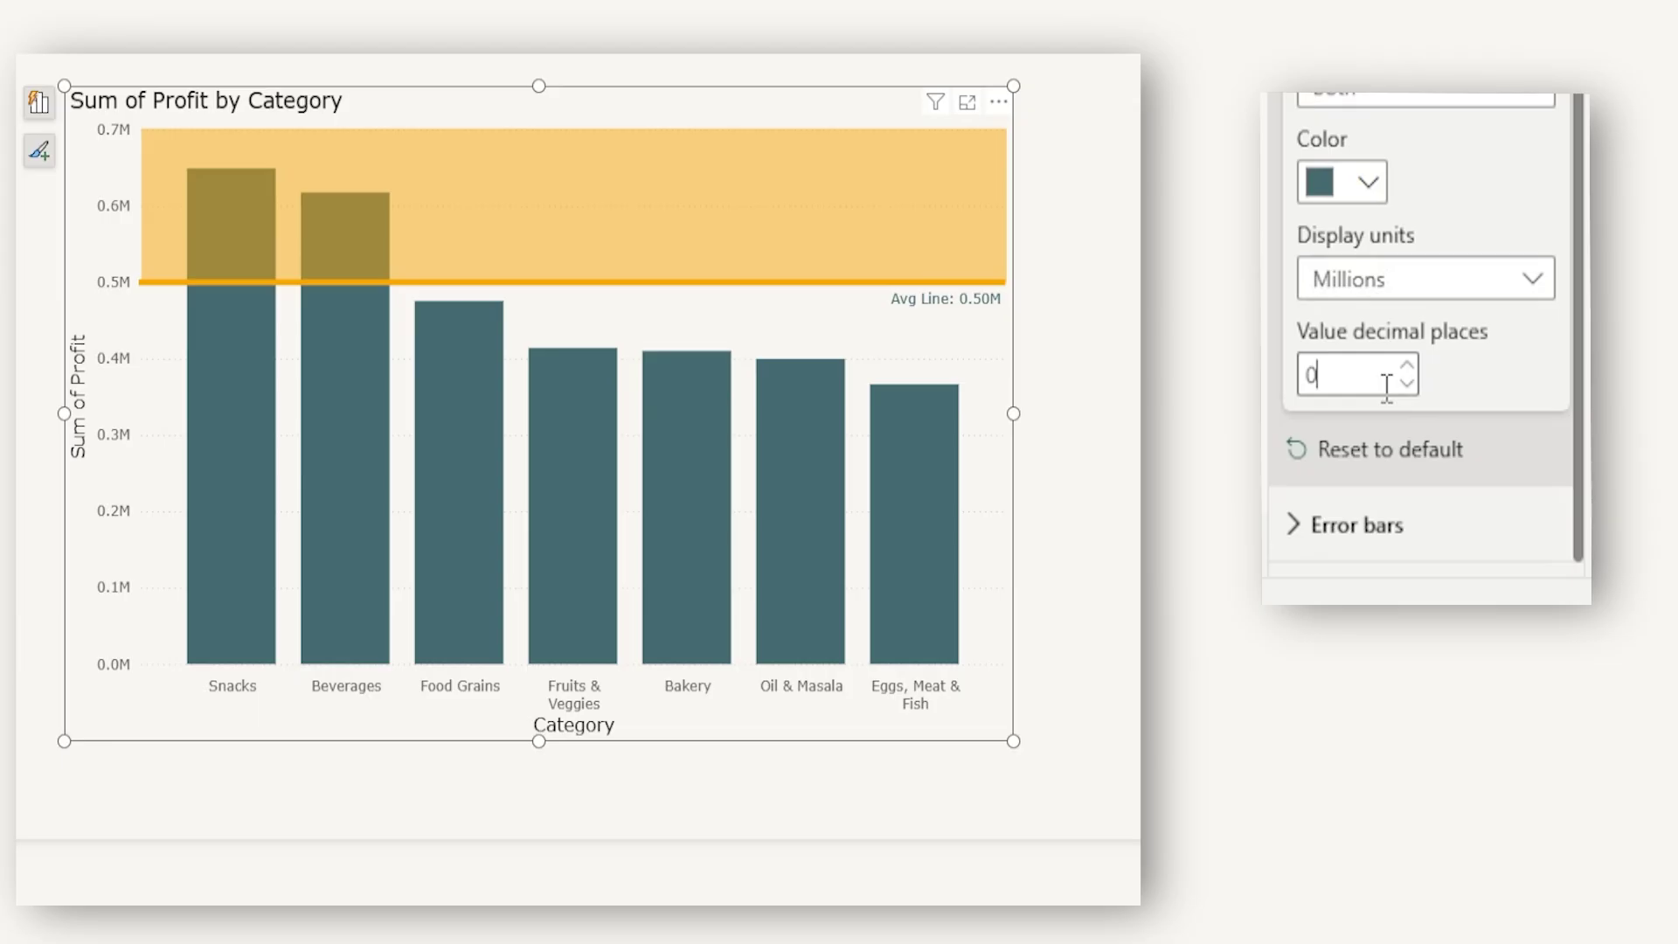
click(1376, 302)
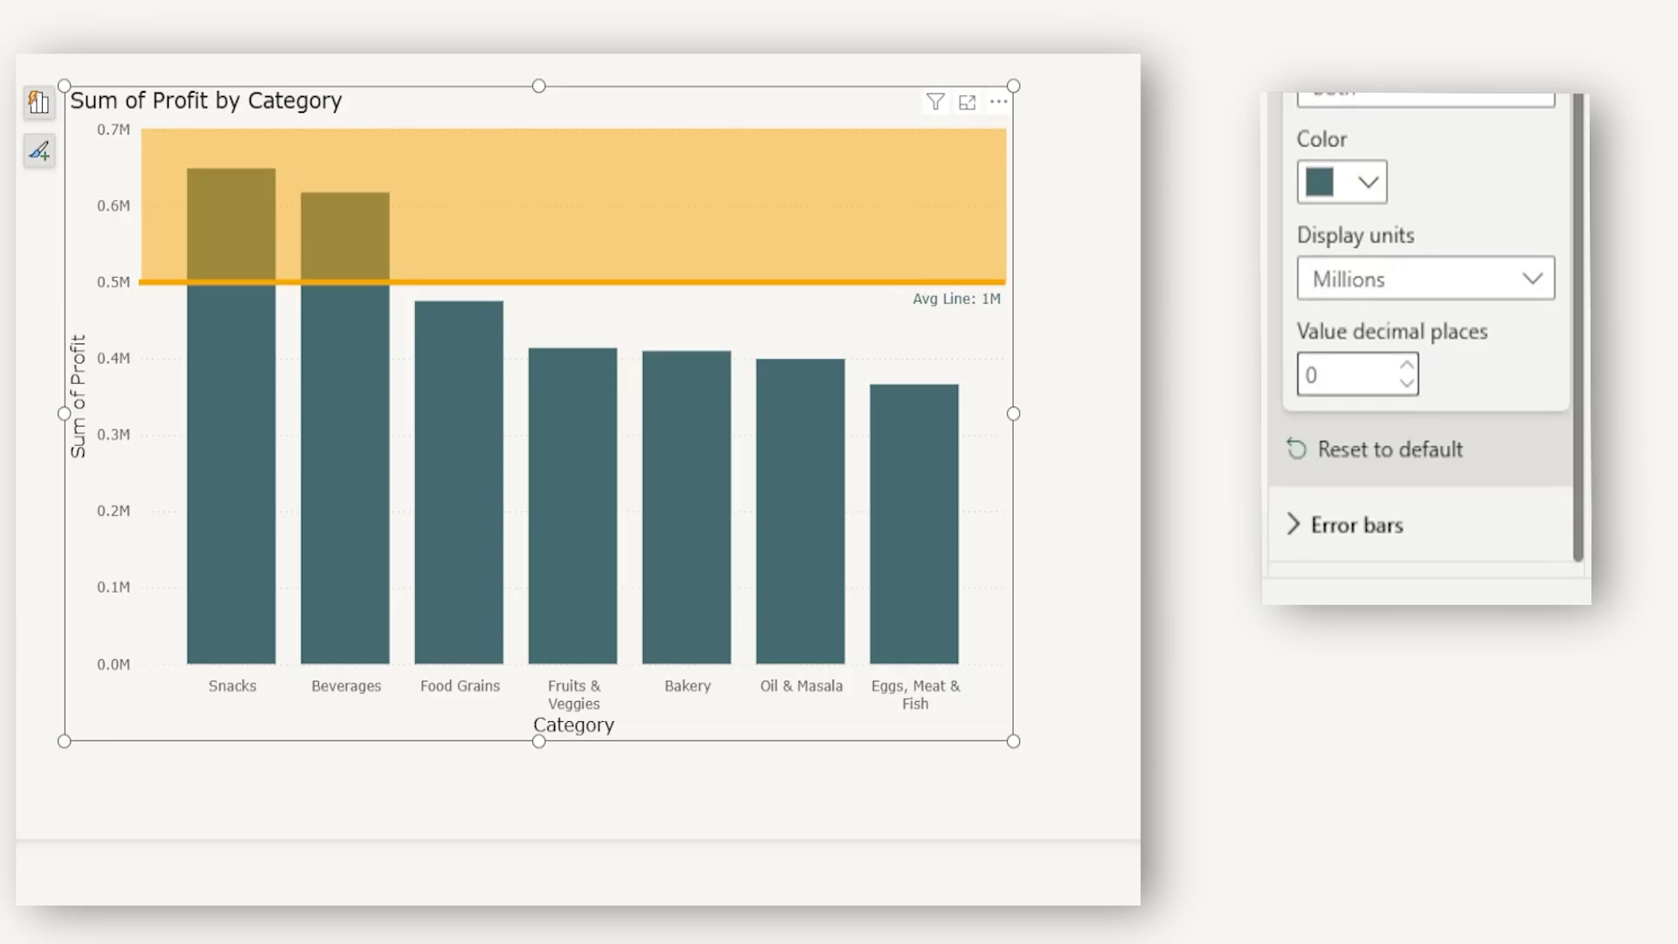
scroll(1425, 328, up, 10)
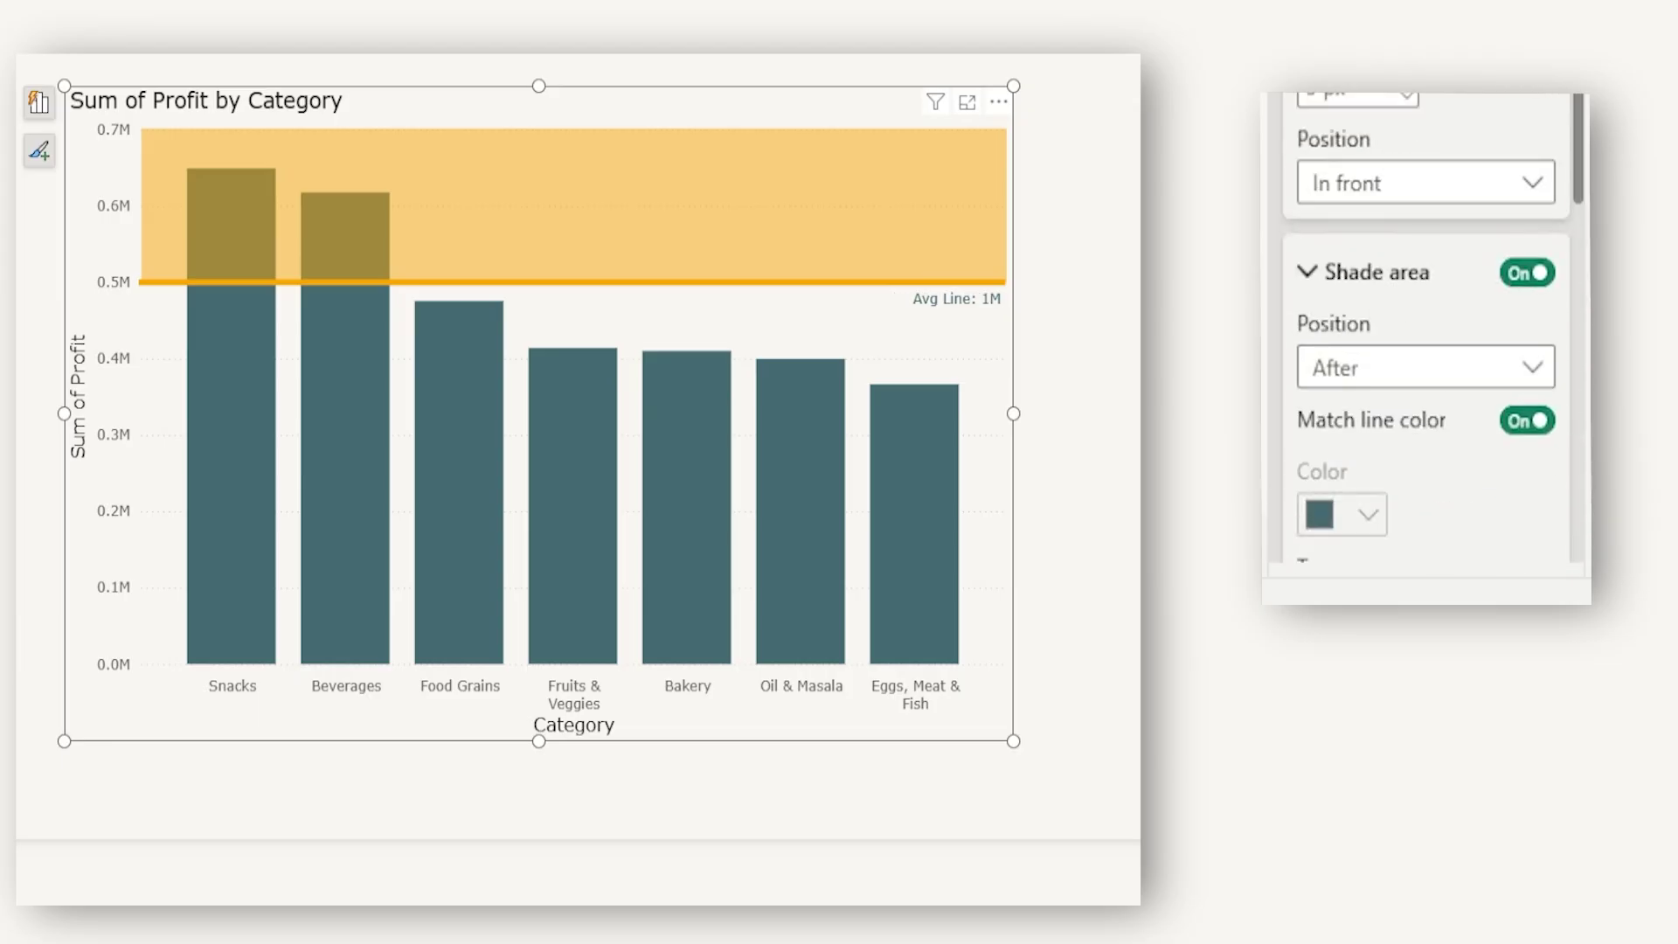
Make Avg Line a Min line on the Sum of Profit series
scroll(1425, 349, up, 5)
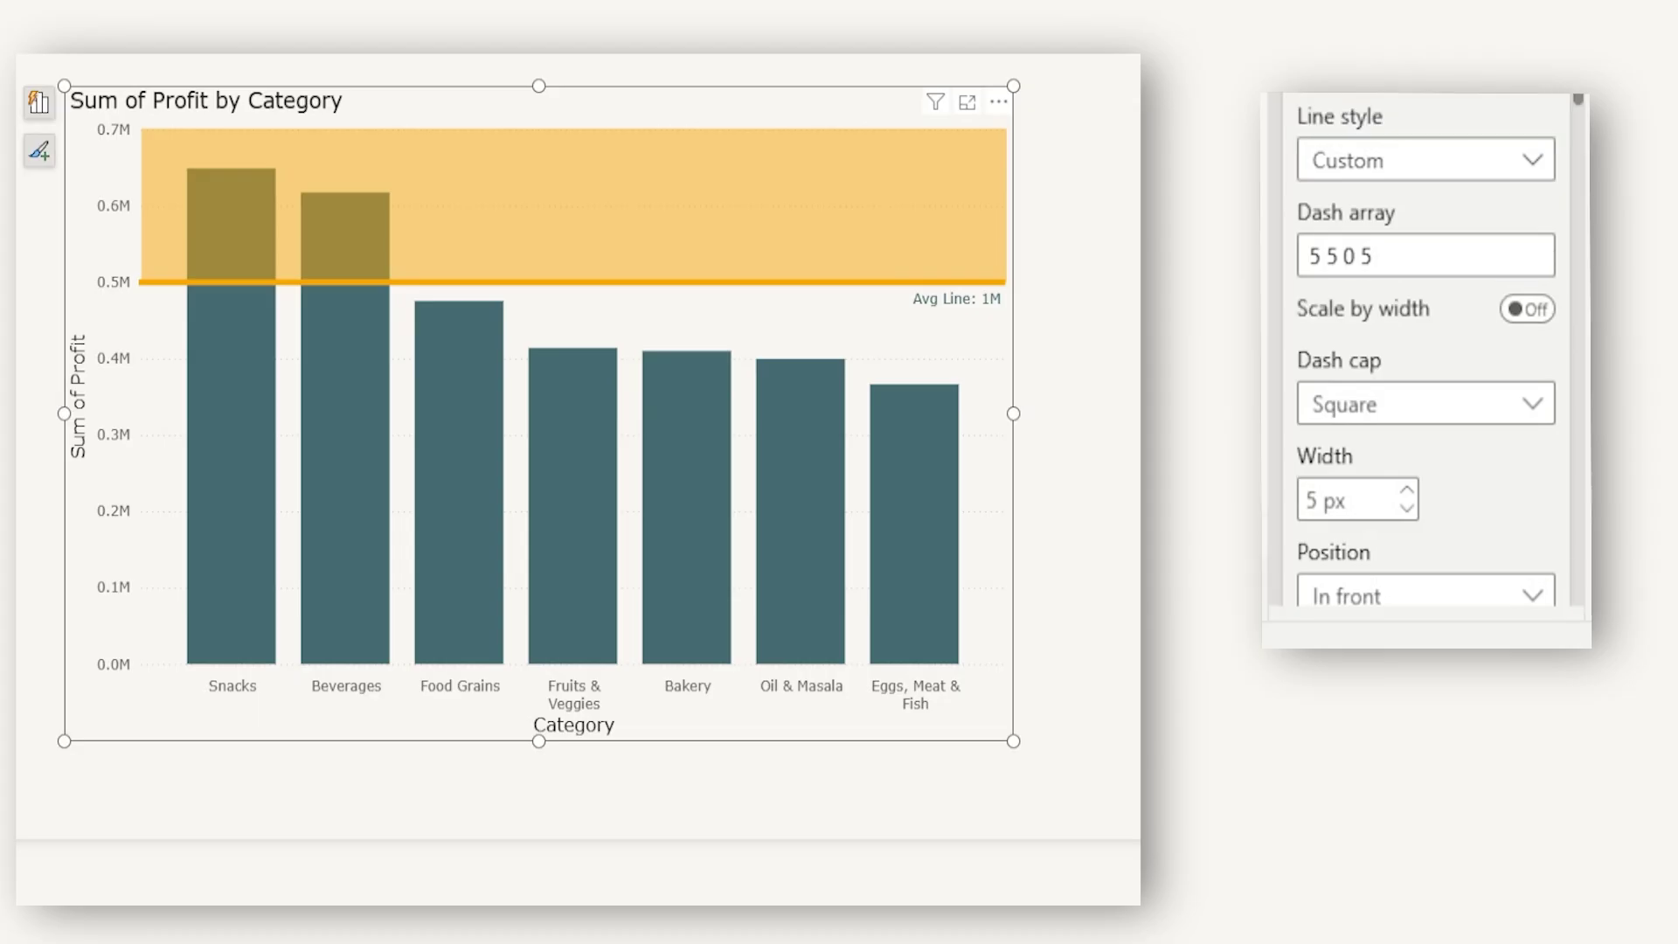
click(1433, 225)
click(1403, 385)
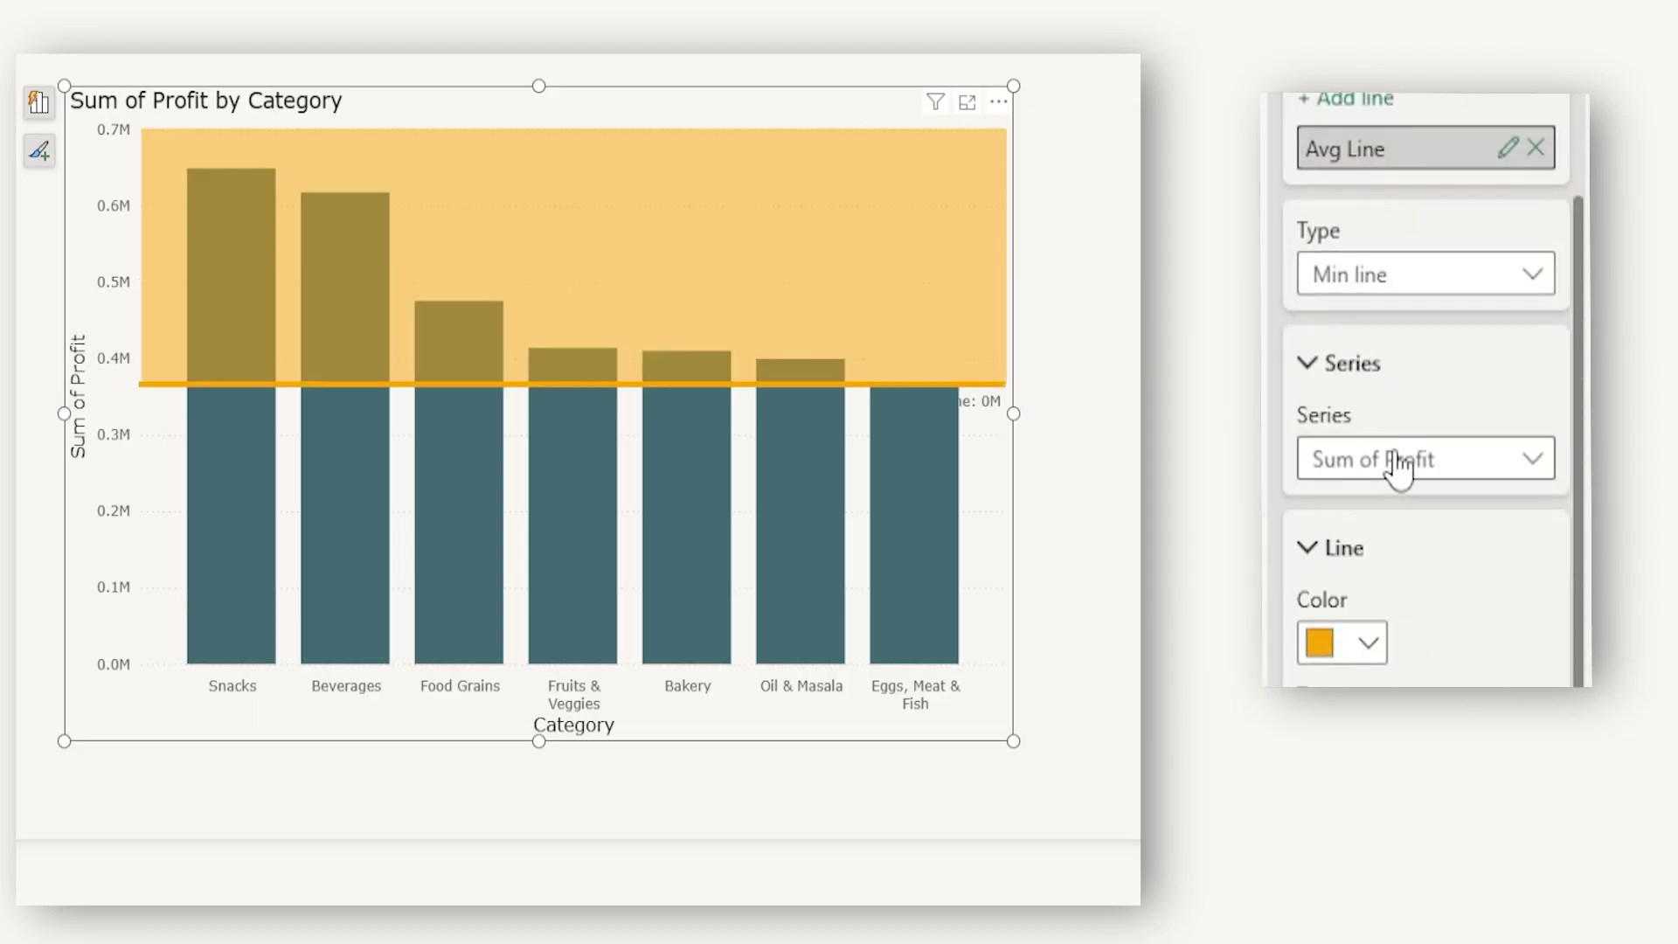
click(1478, 479)
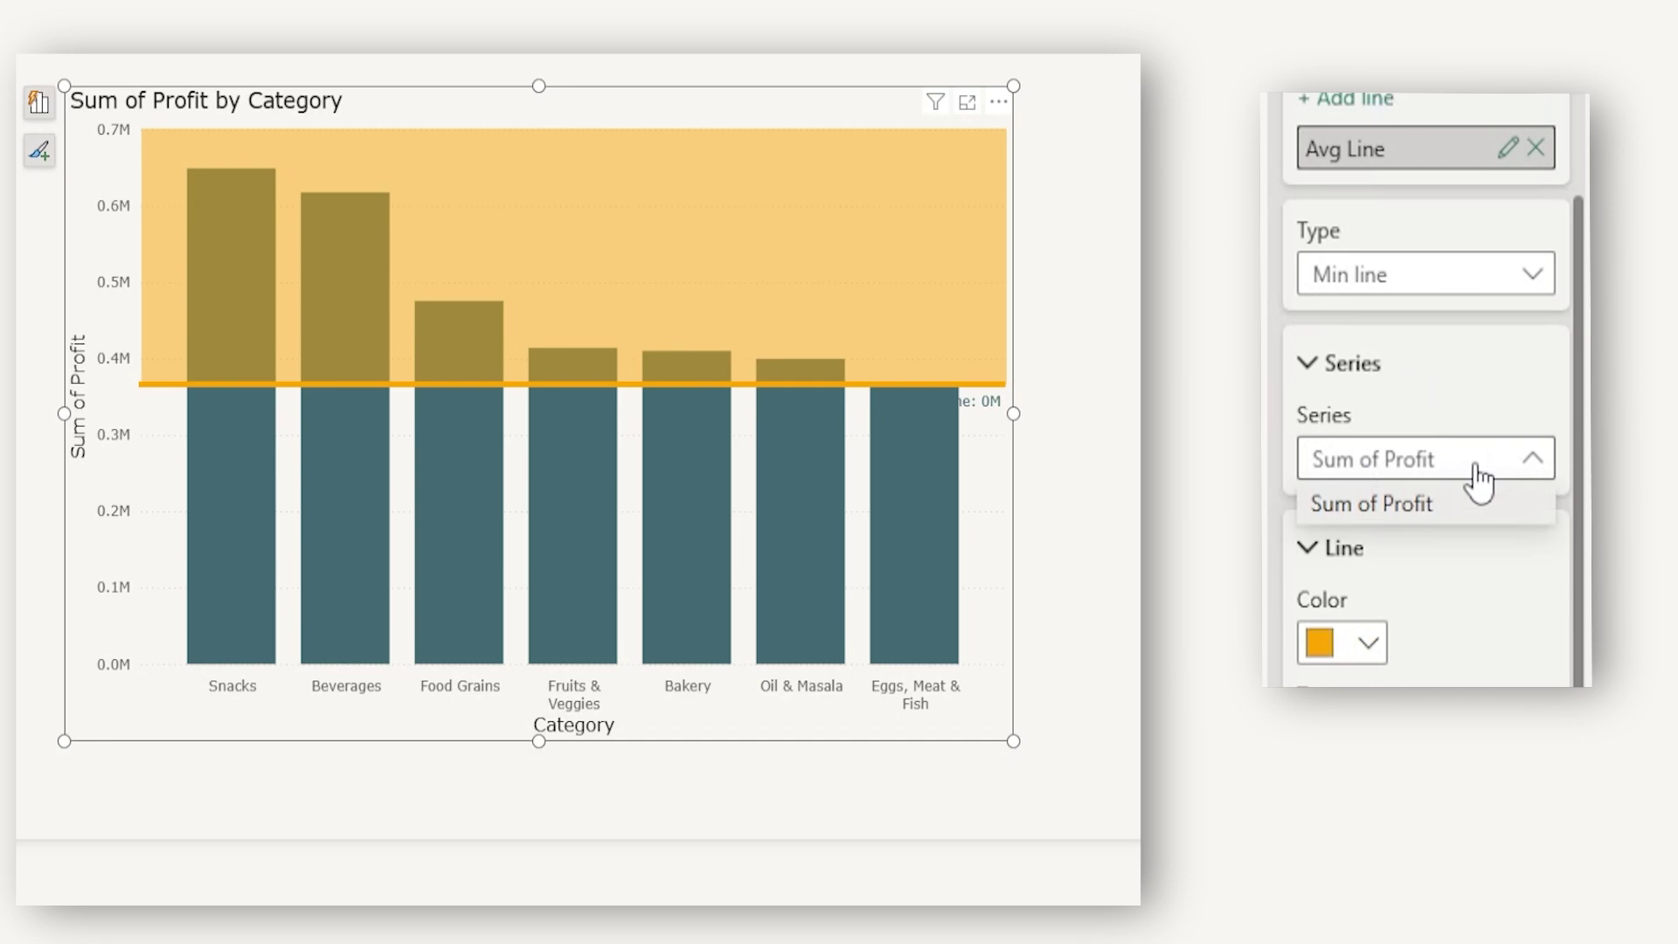
click(1414, 504)
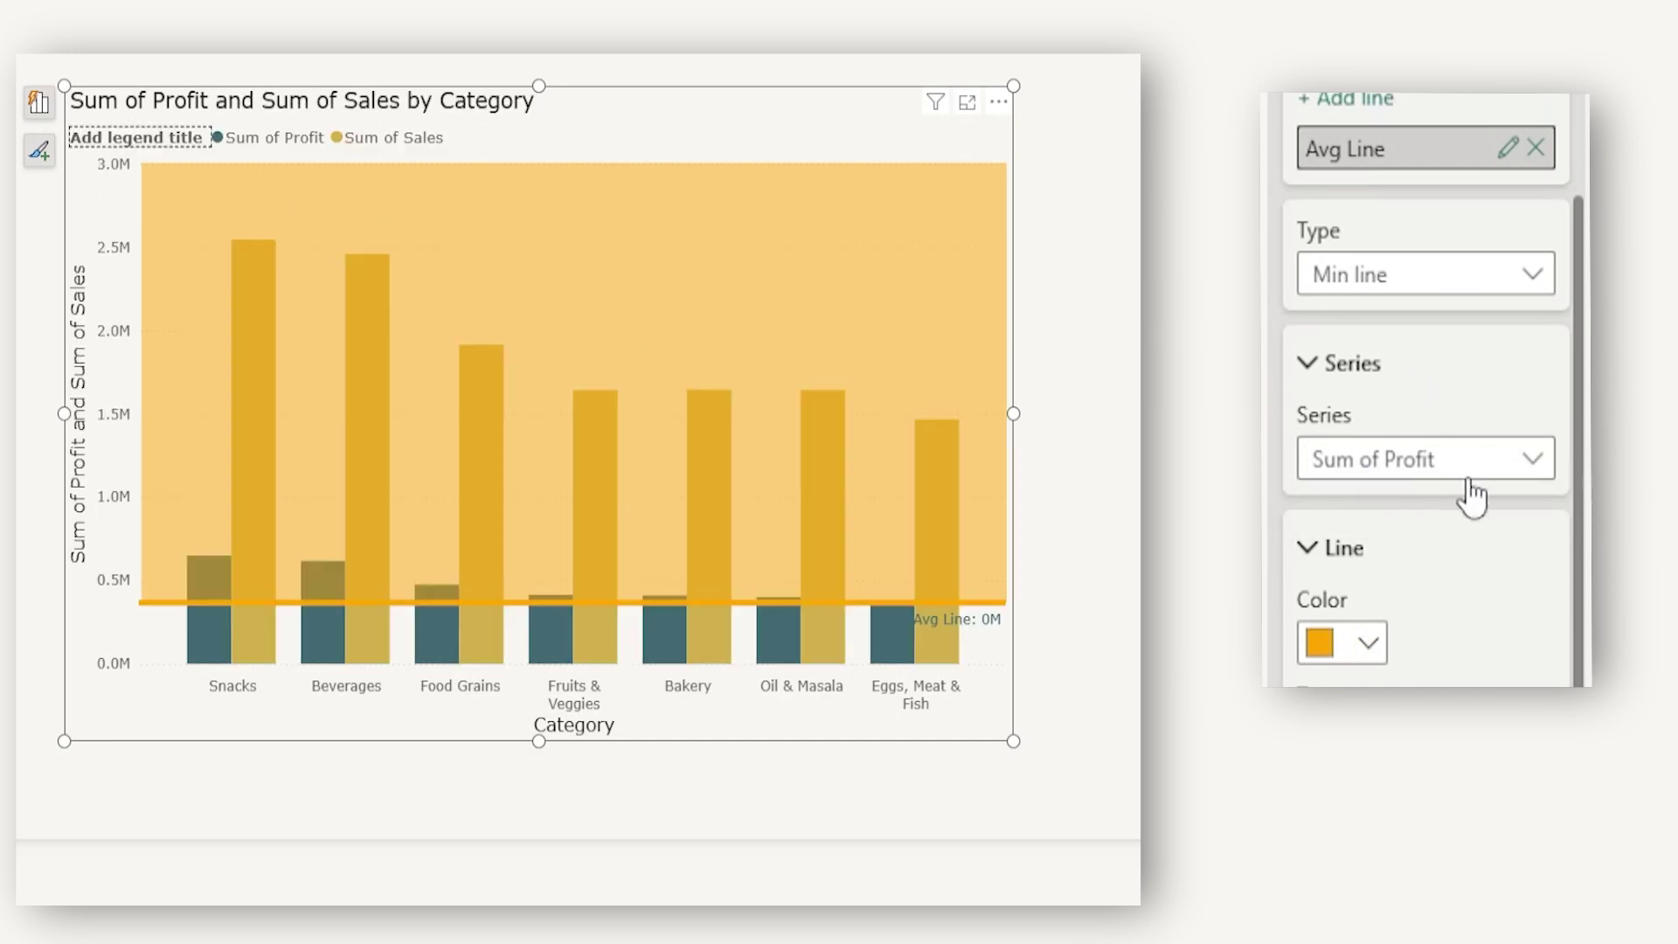
click(1467, 482)
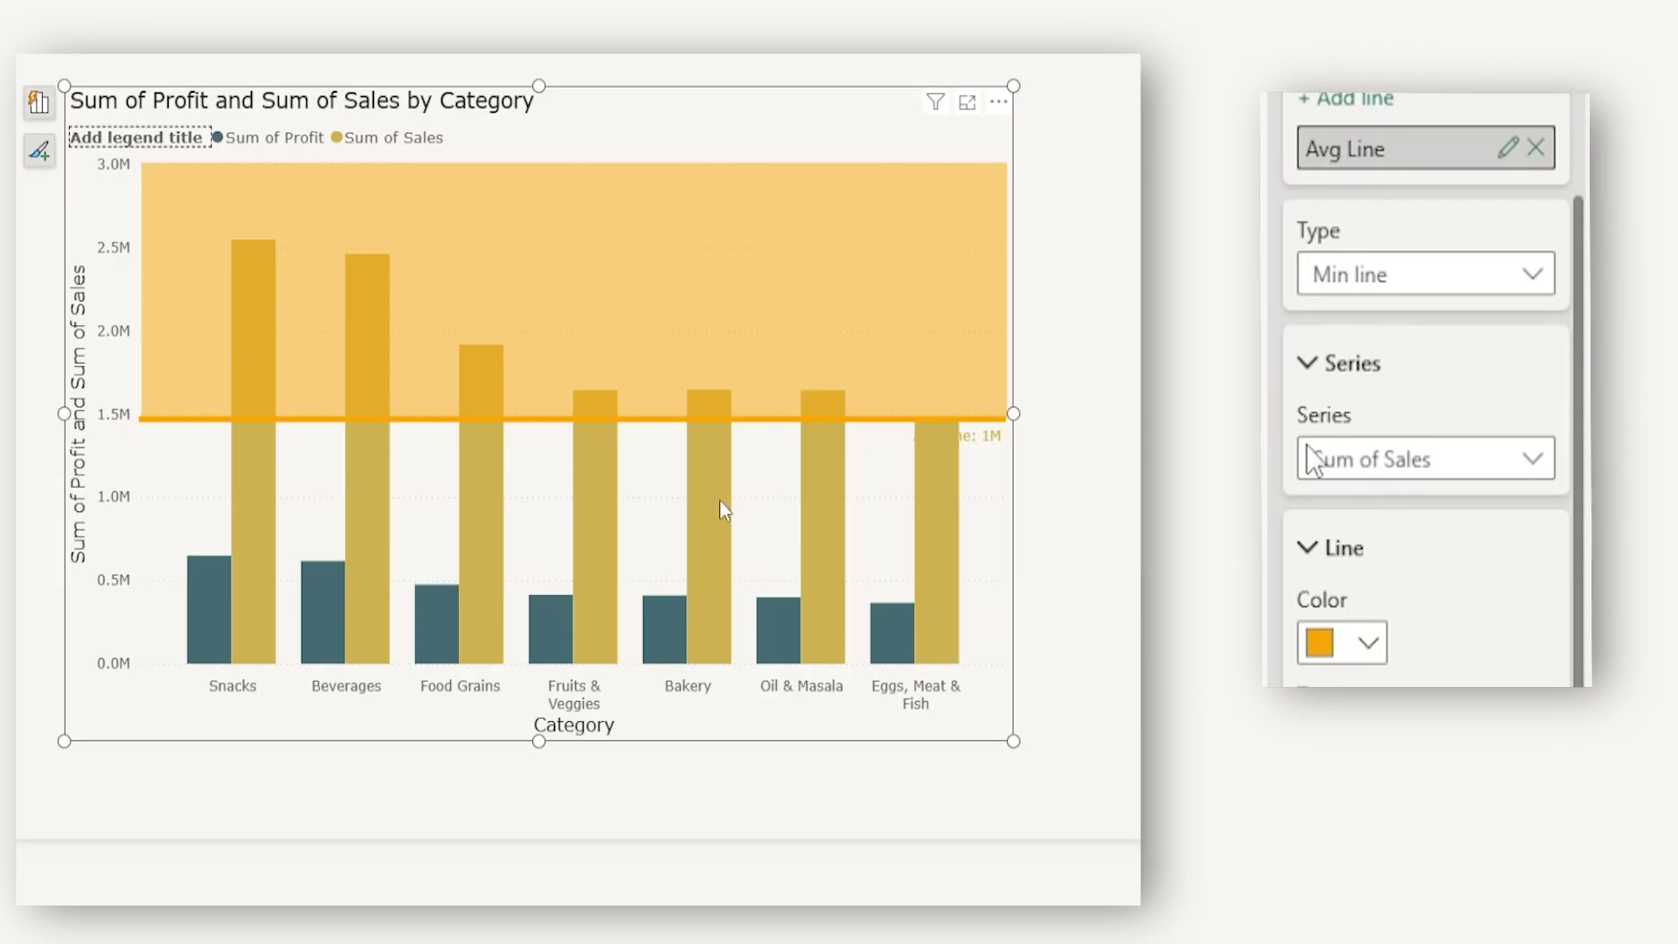
click(1425, 459)
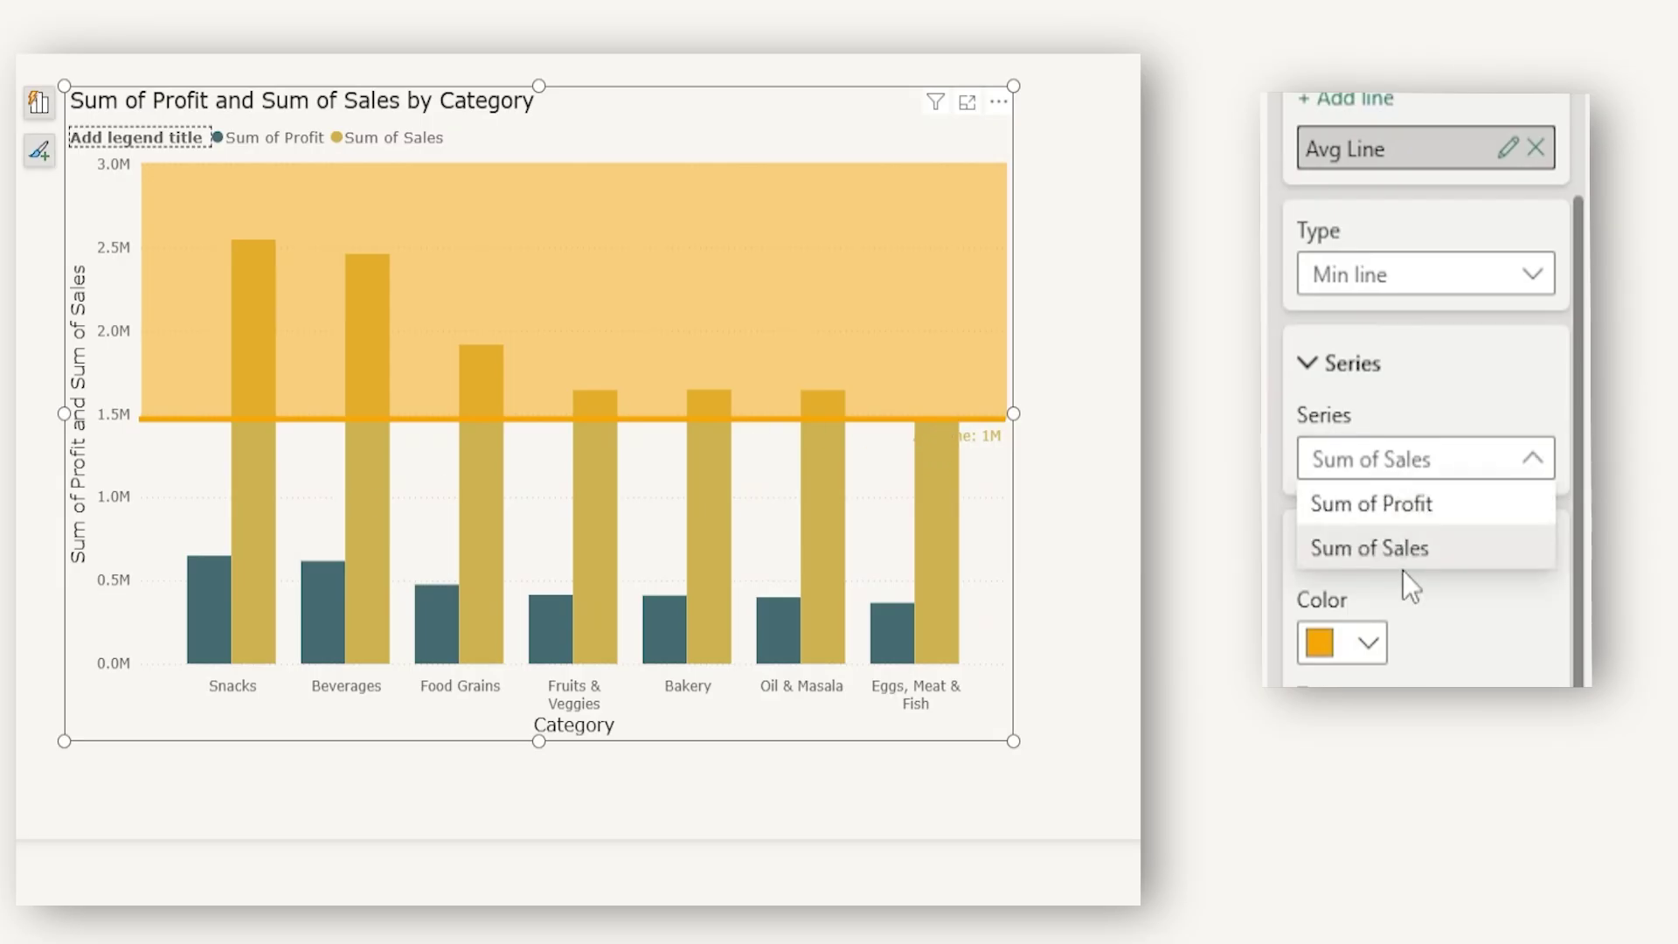
click(1405, 505)
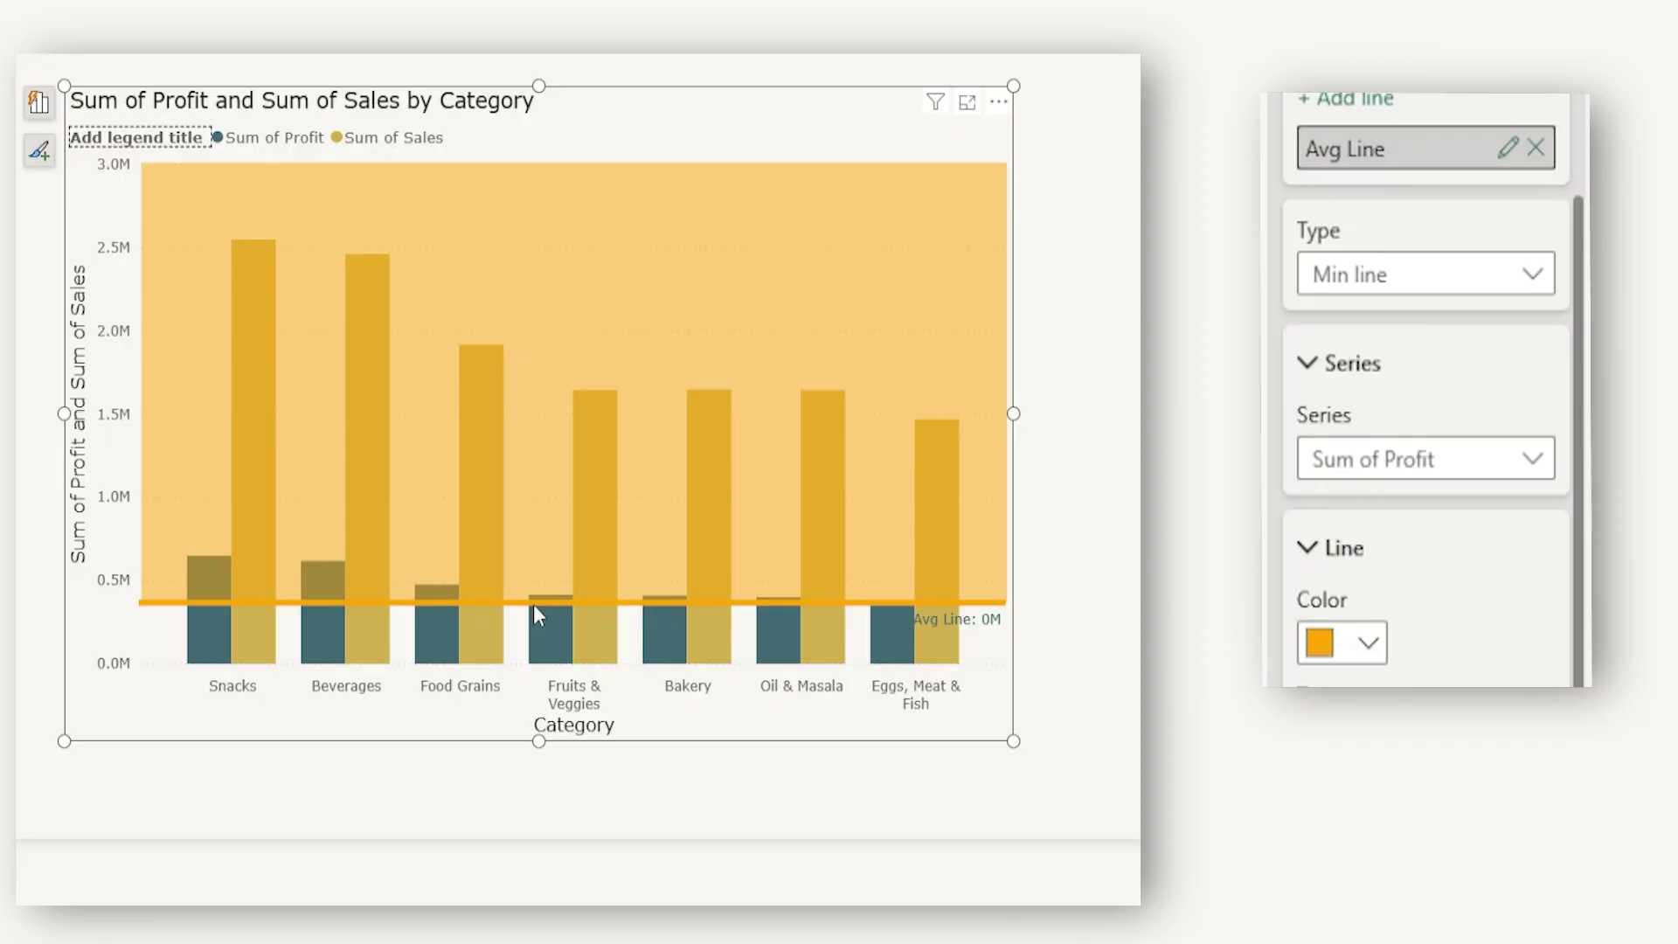
Try Max, Average and Median types, then make it a Percentile line at 75%
click(1412, 293)
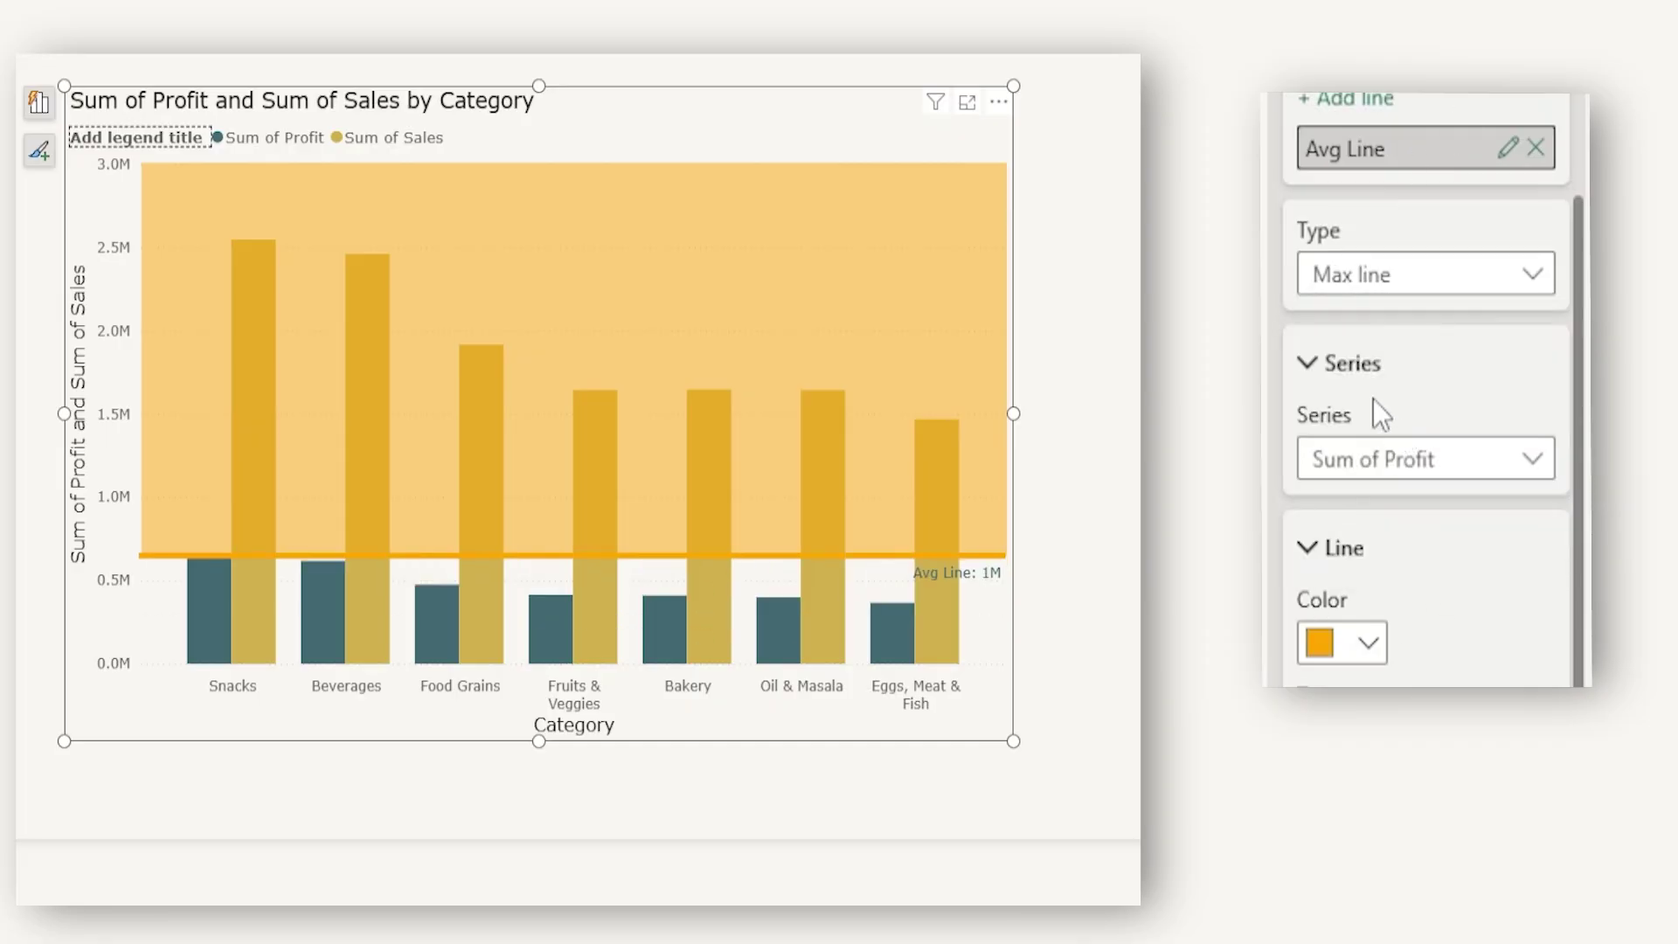
click(1403, 284)
click(1395, 454)
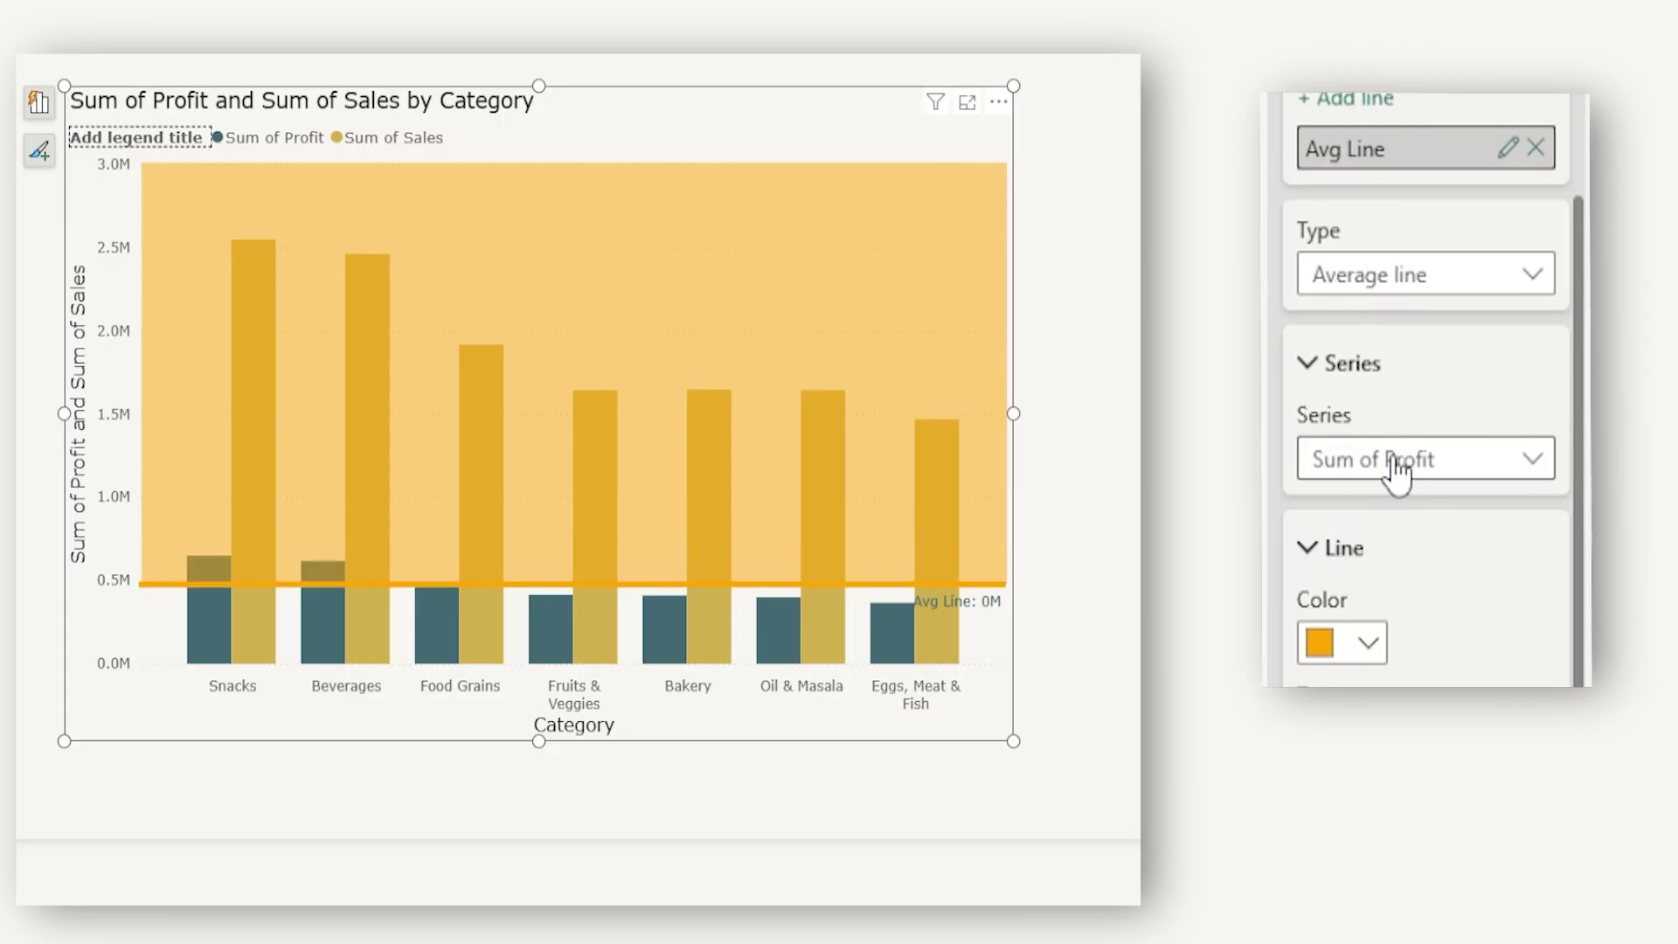
click(1407, 276)
click(1411, 500)
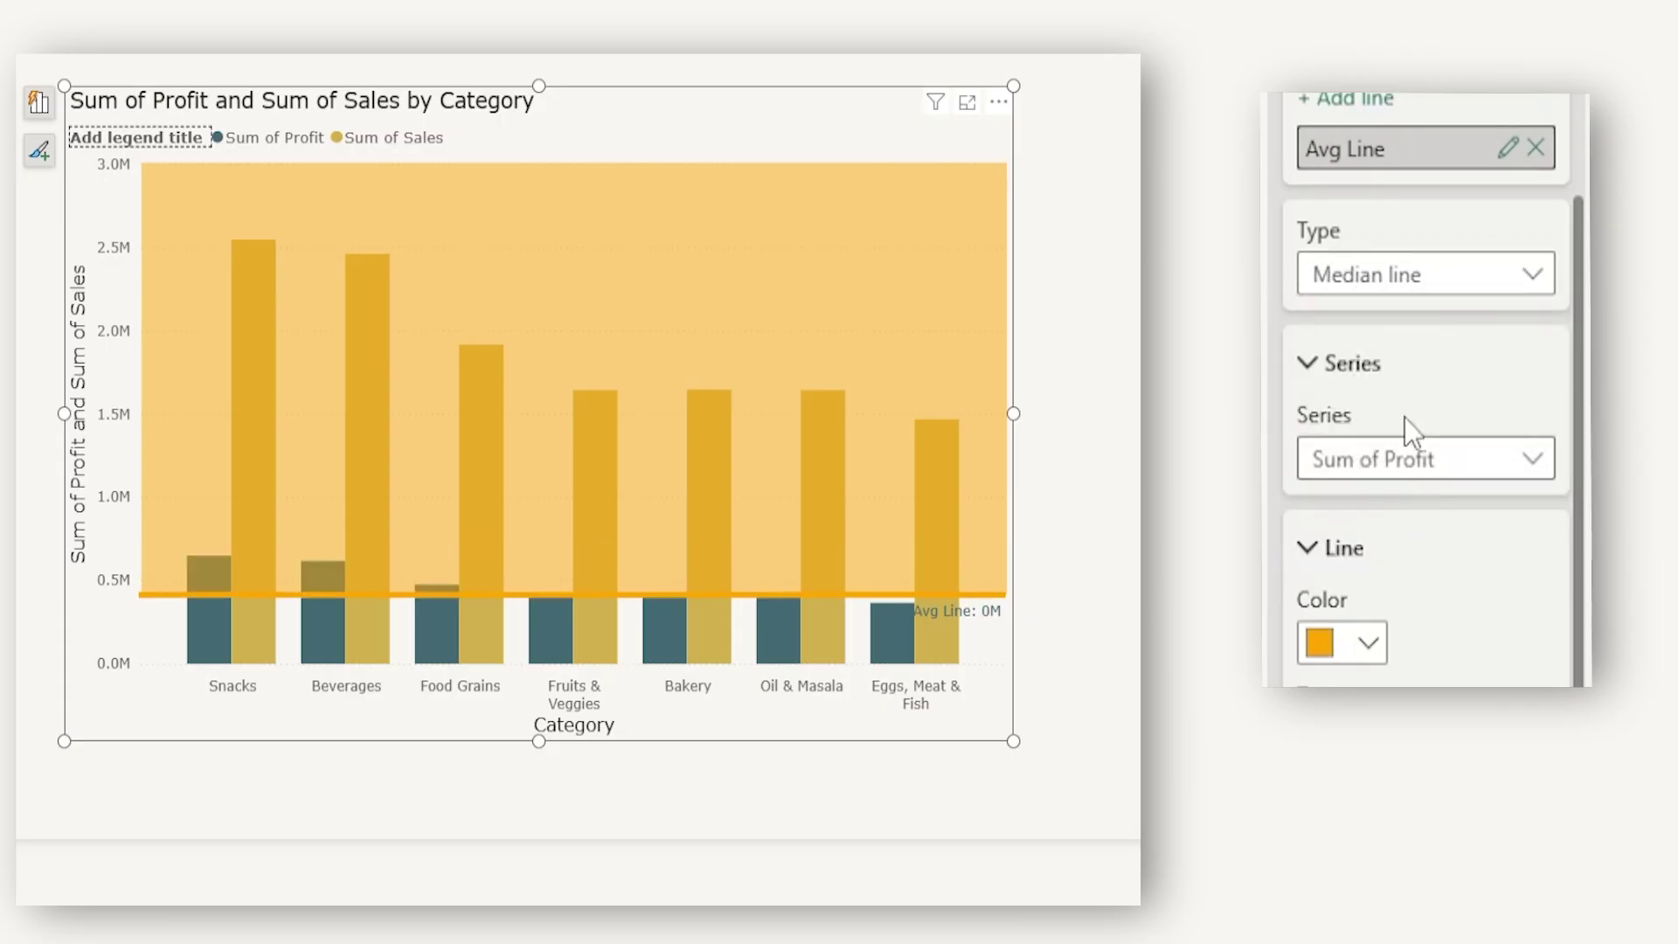
click(1407, 277)
click(1414, 542)
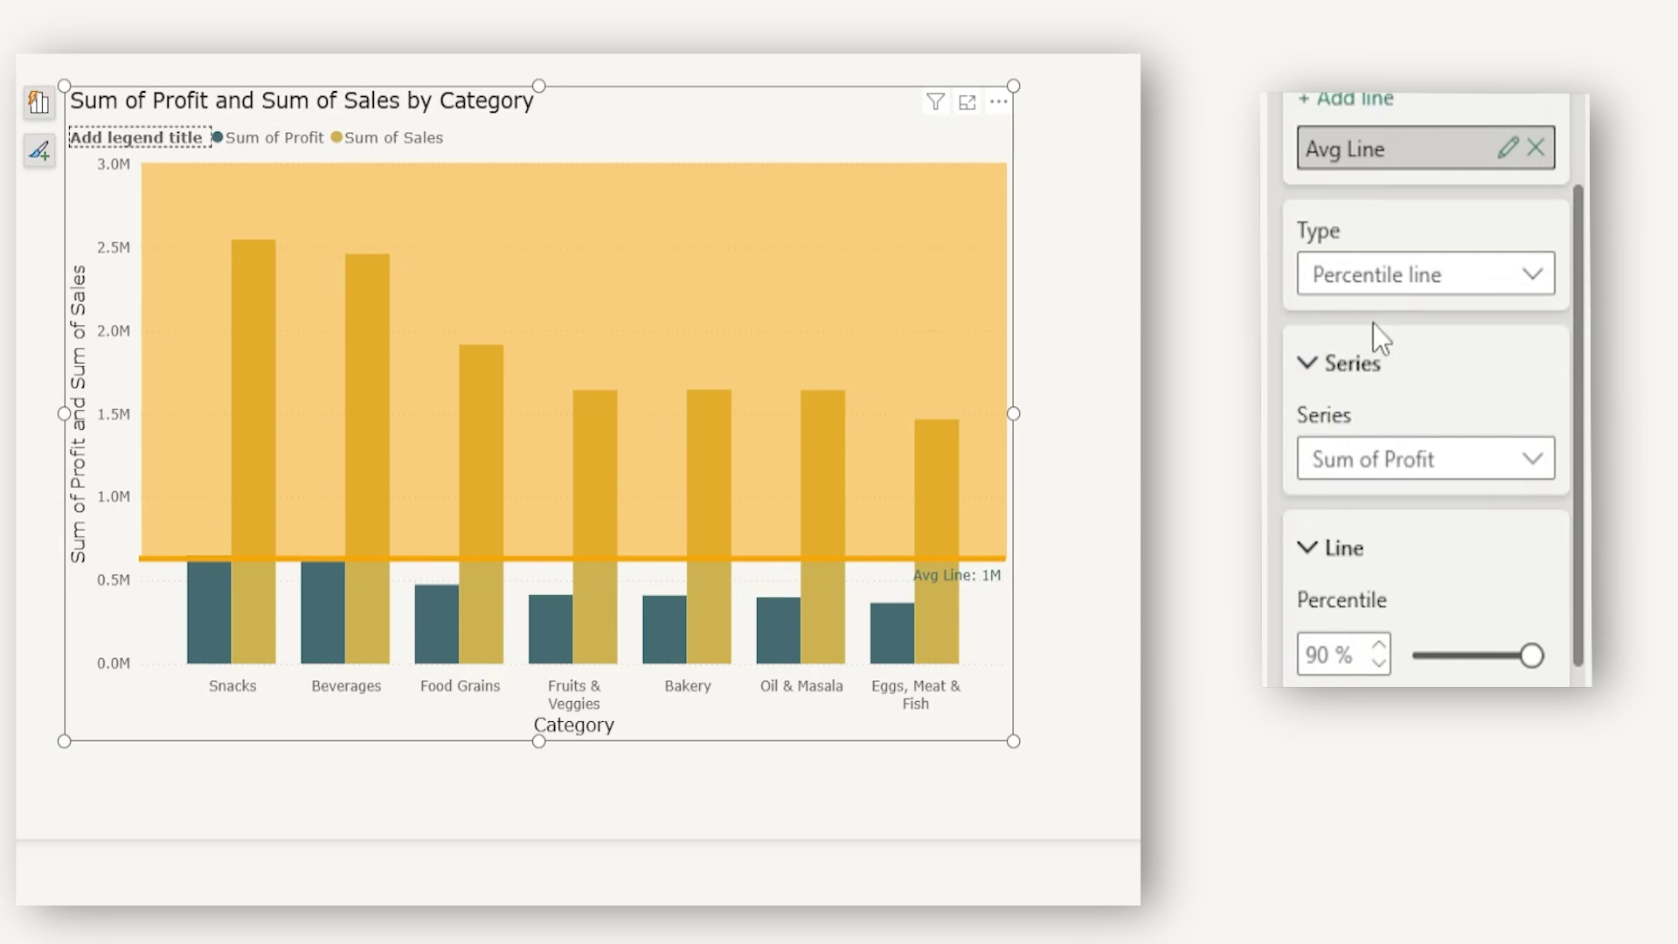
double_click(1317, 655)
key(BackSpace)
text(75)
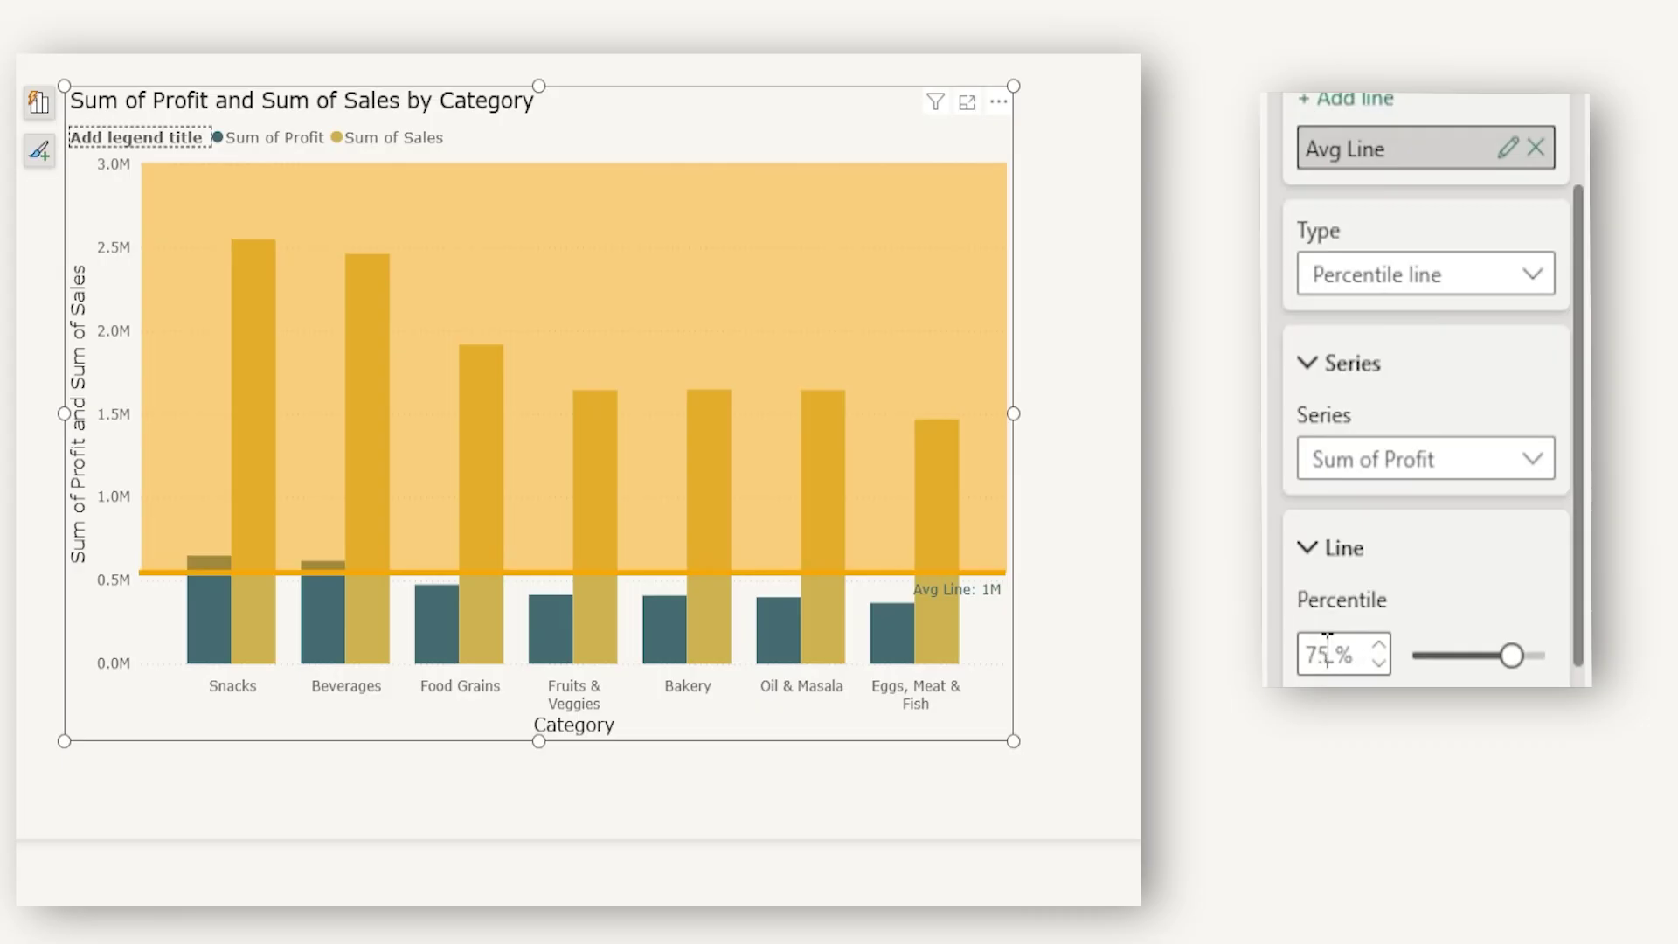
drag(1580, 427, 1583, 594)
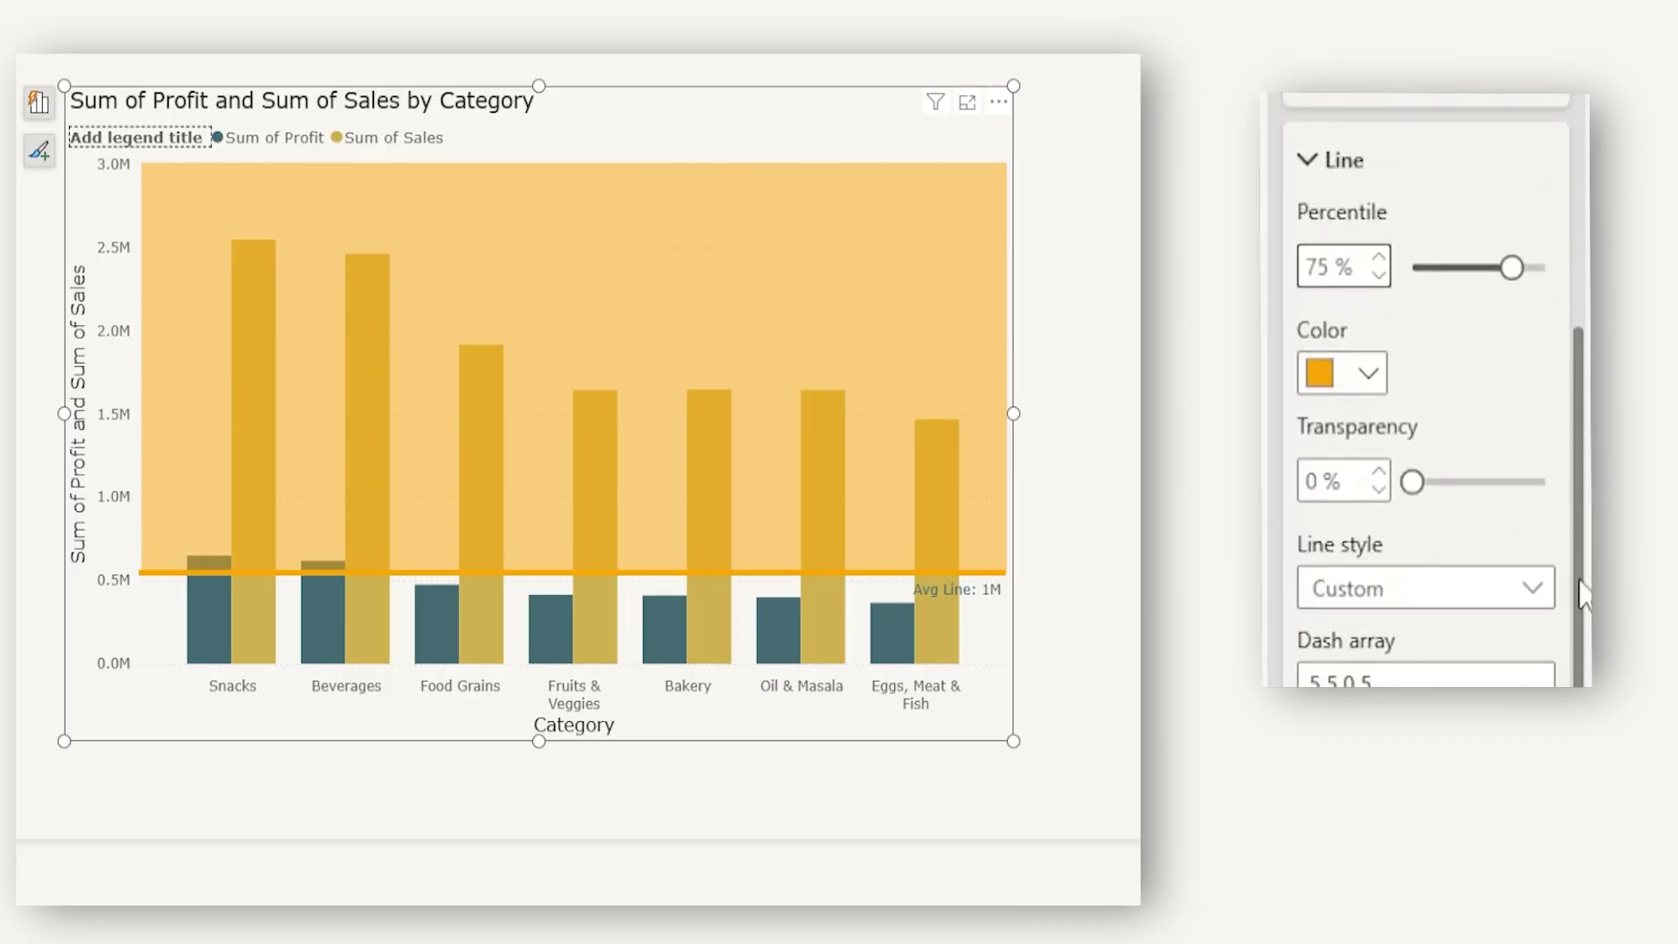
scroll(1531, 577, down, 1)
scroll(1427, 394, up, 2)
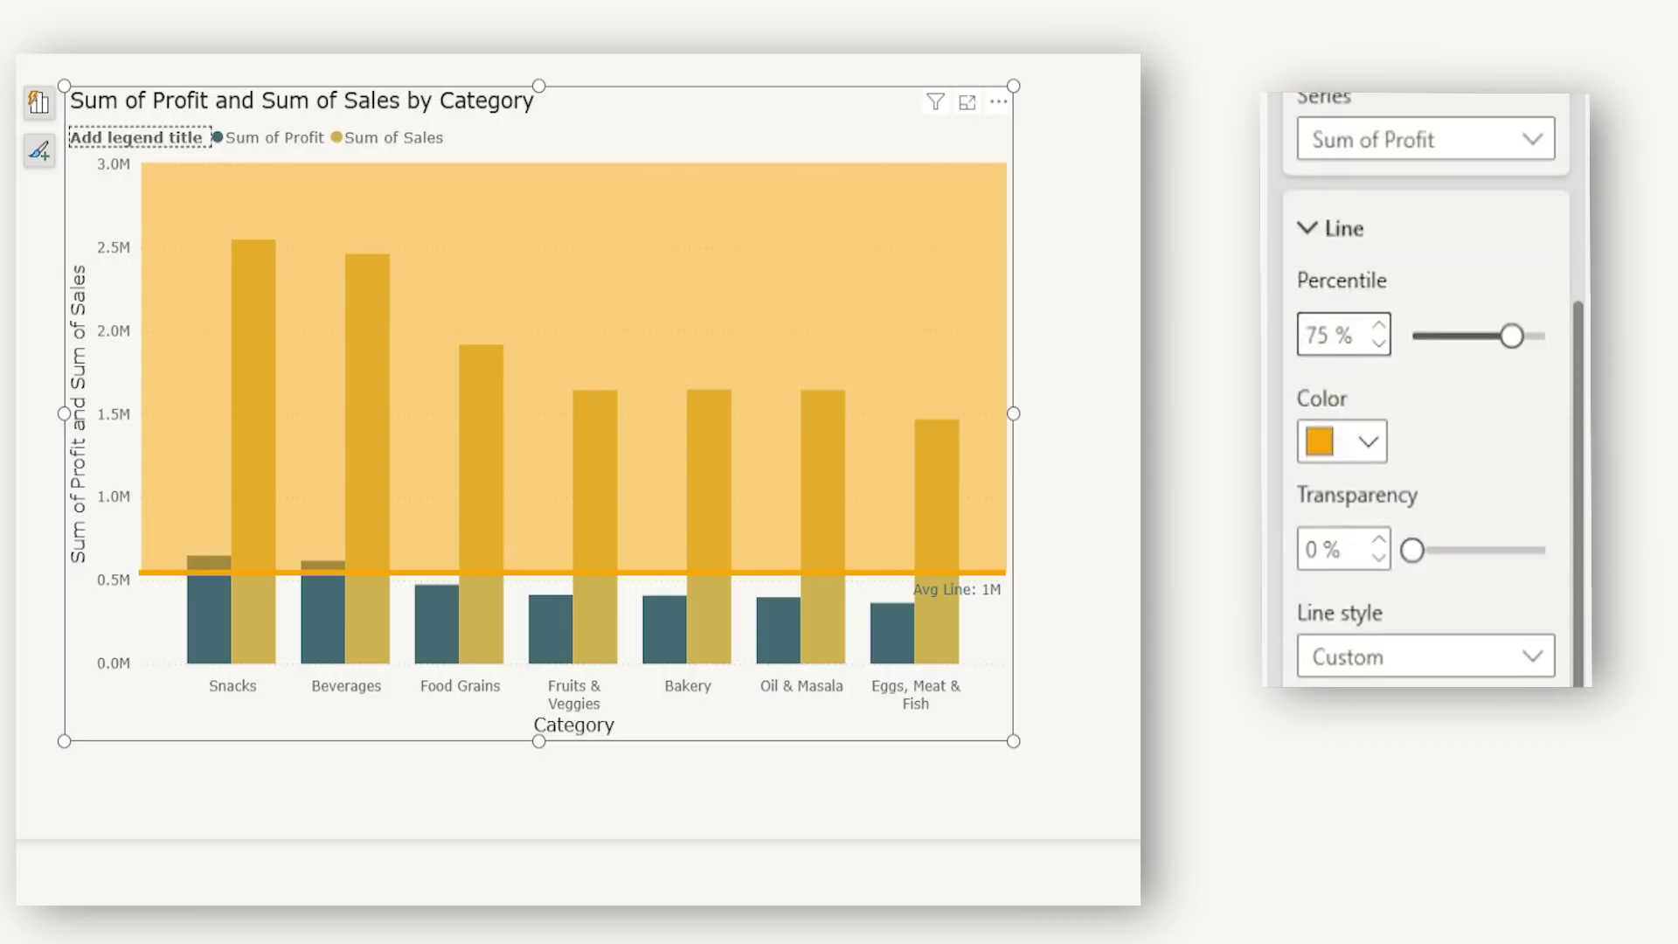
scroll(1427, 393, up, 6)
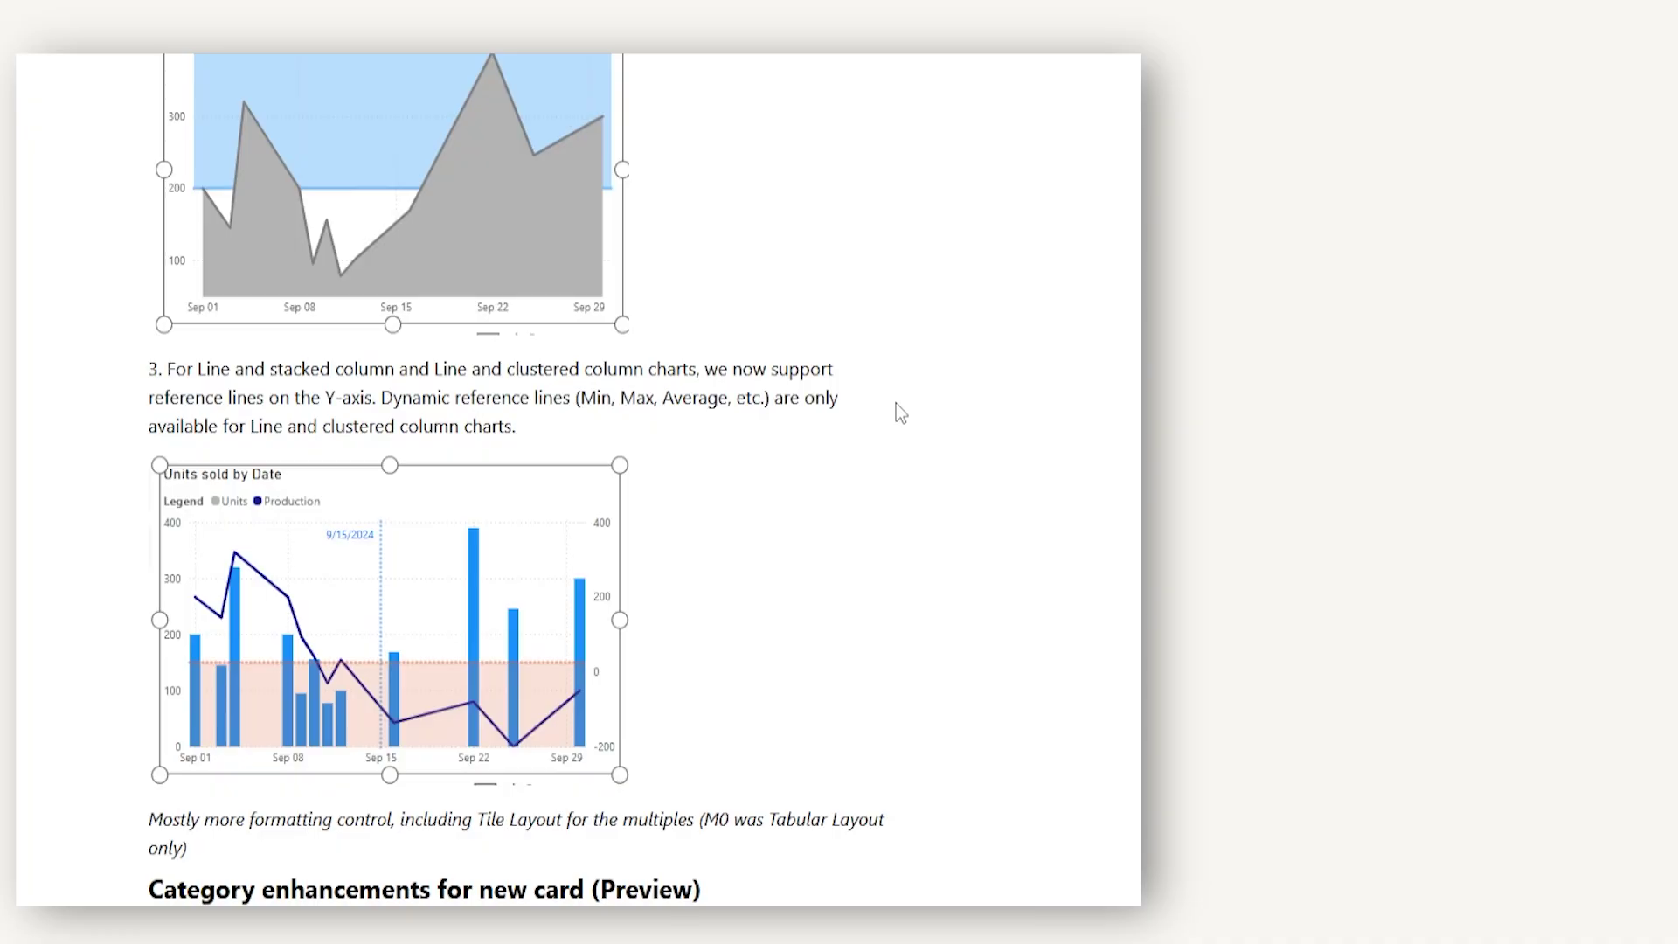
Highlight the blog passage on Y-axis reference lines for line and stacked/clustered column charts
drag(176, 369, 395, 368)
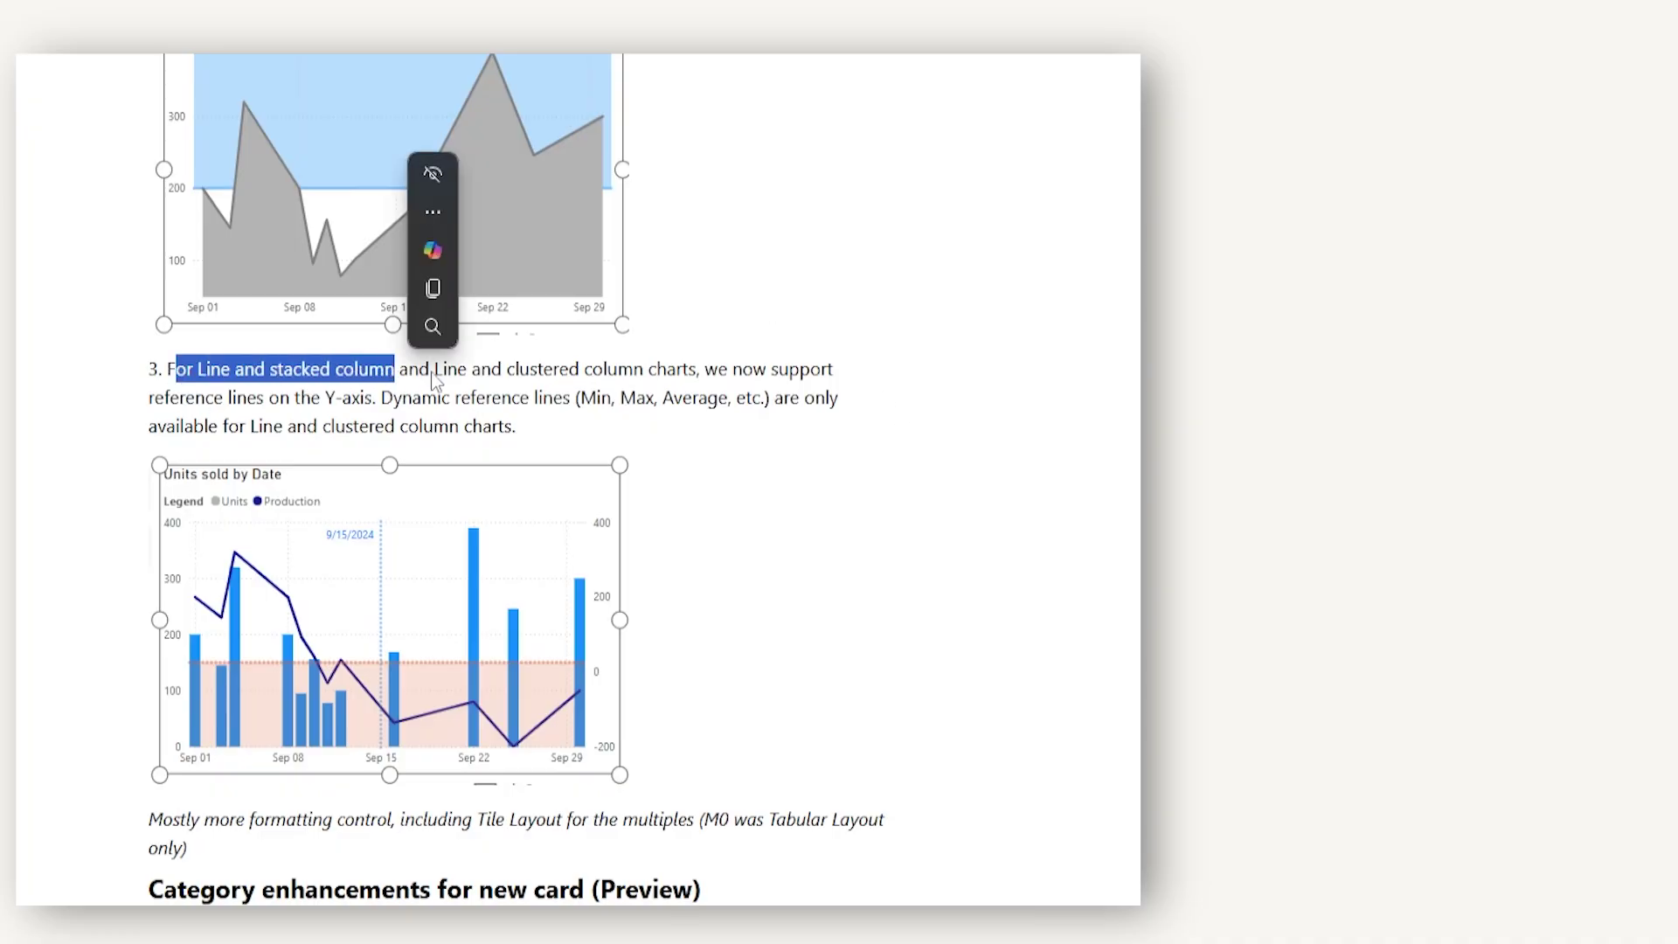
drag(505, 369, 681, 370)
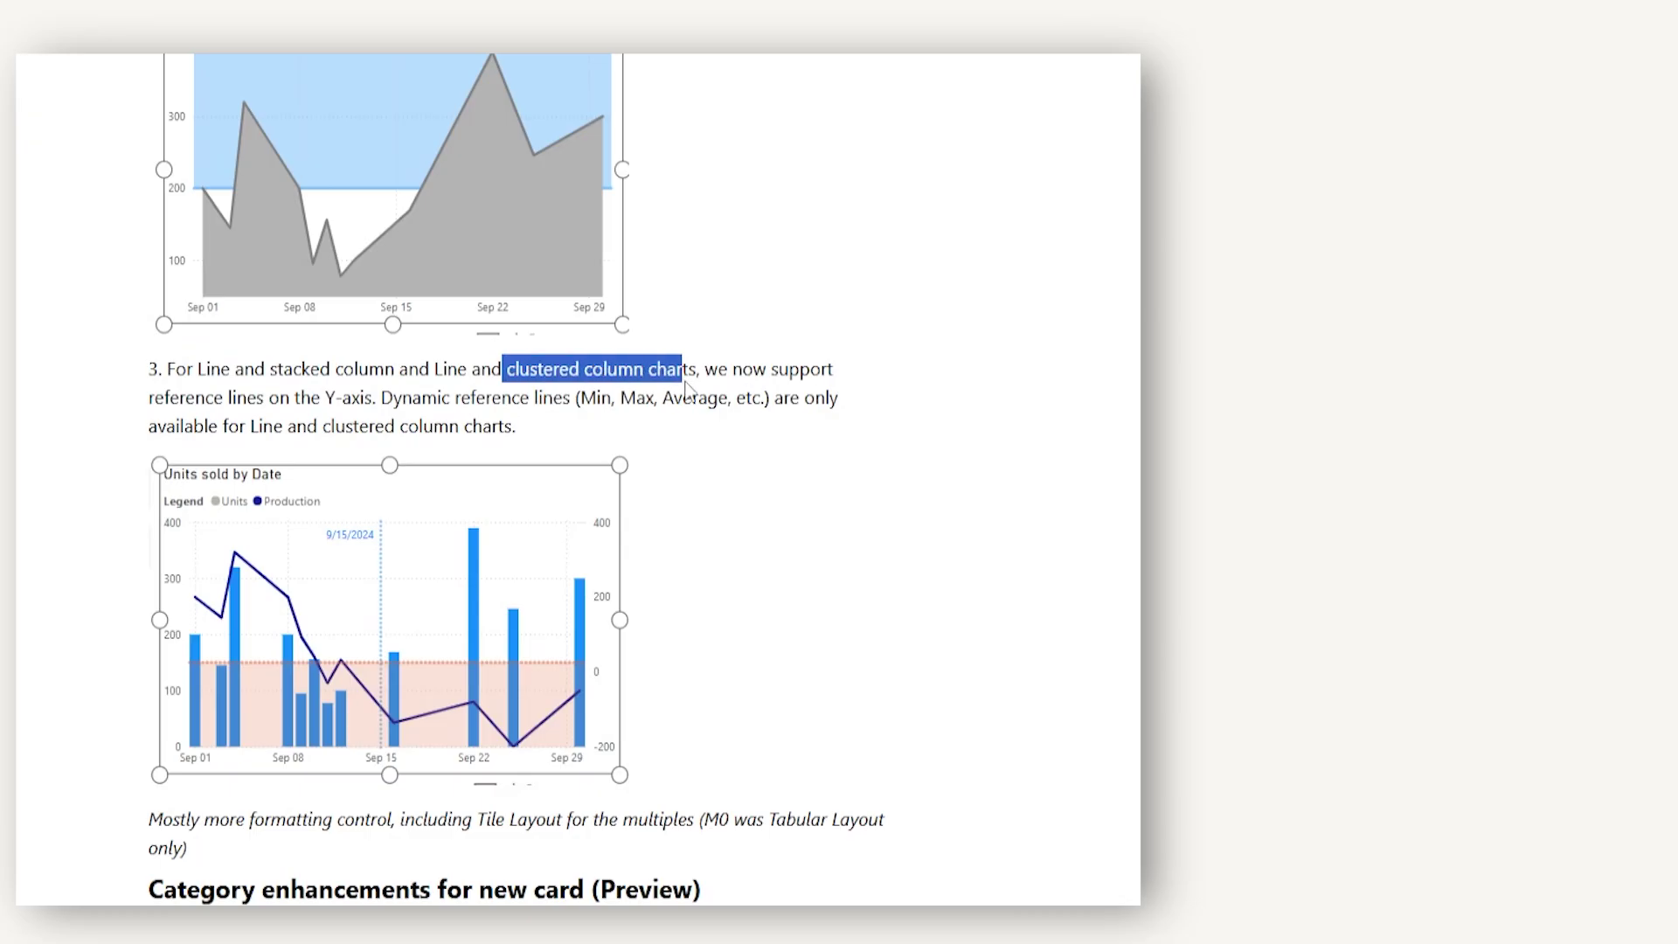
drag(206, 399, 374, 399)
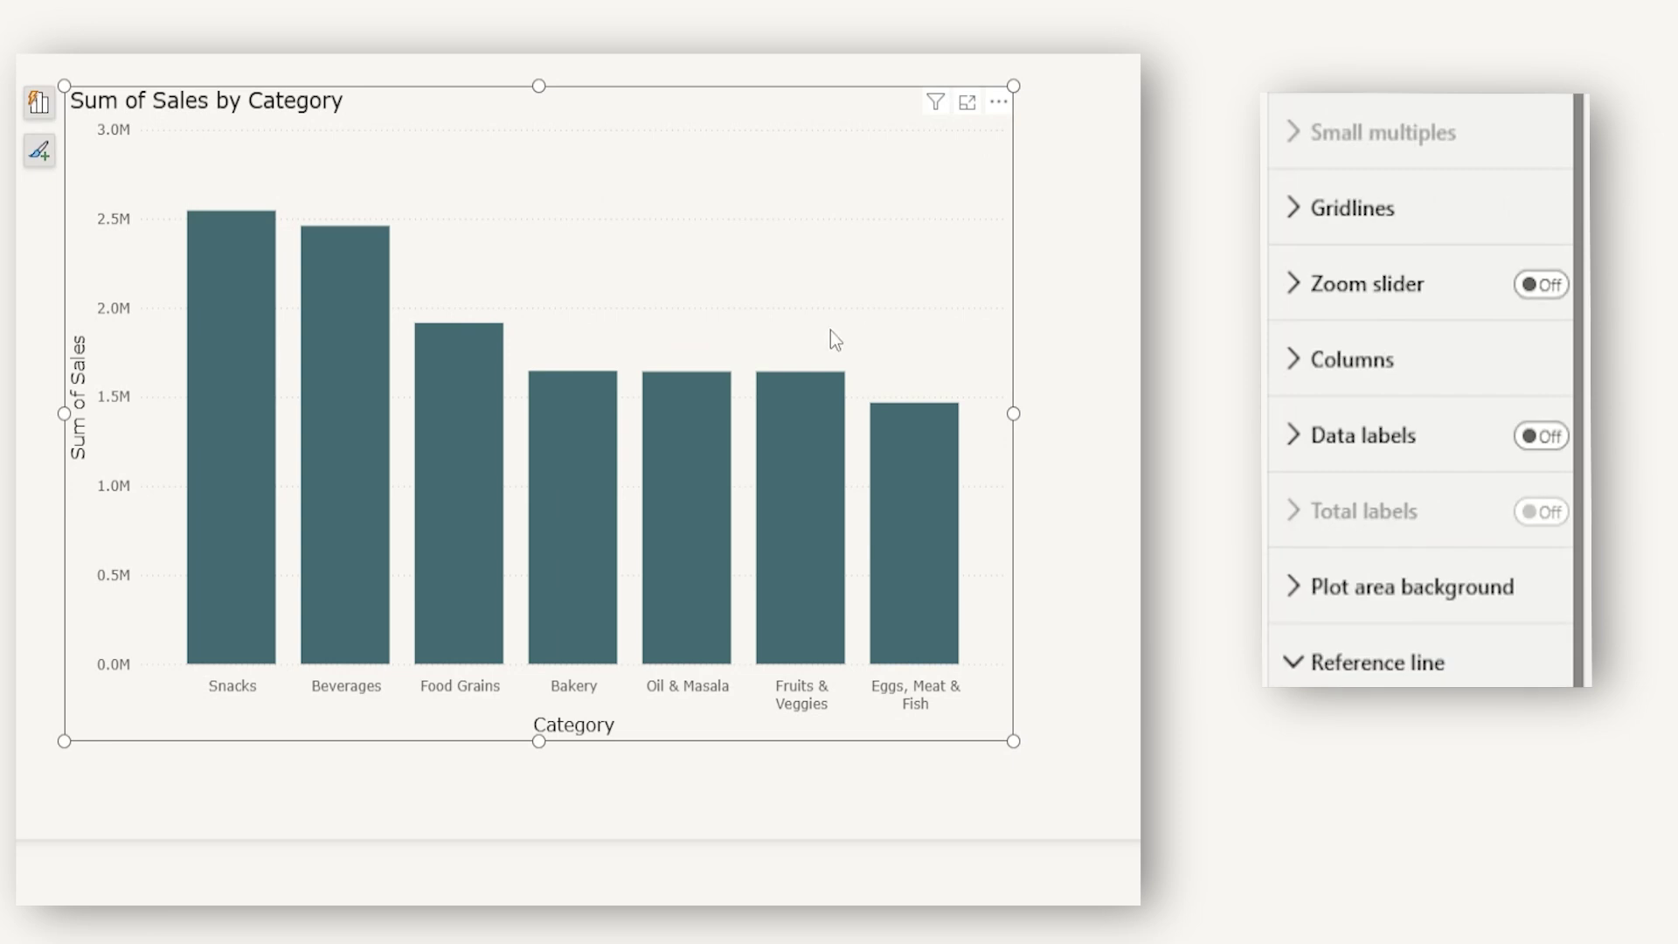
Add a new reference line to the chart and make it a Y-Axis Constant Line
click(1353, 645)
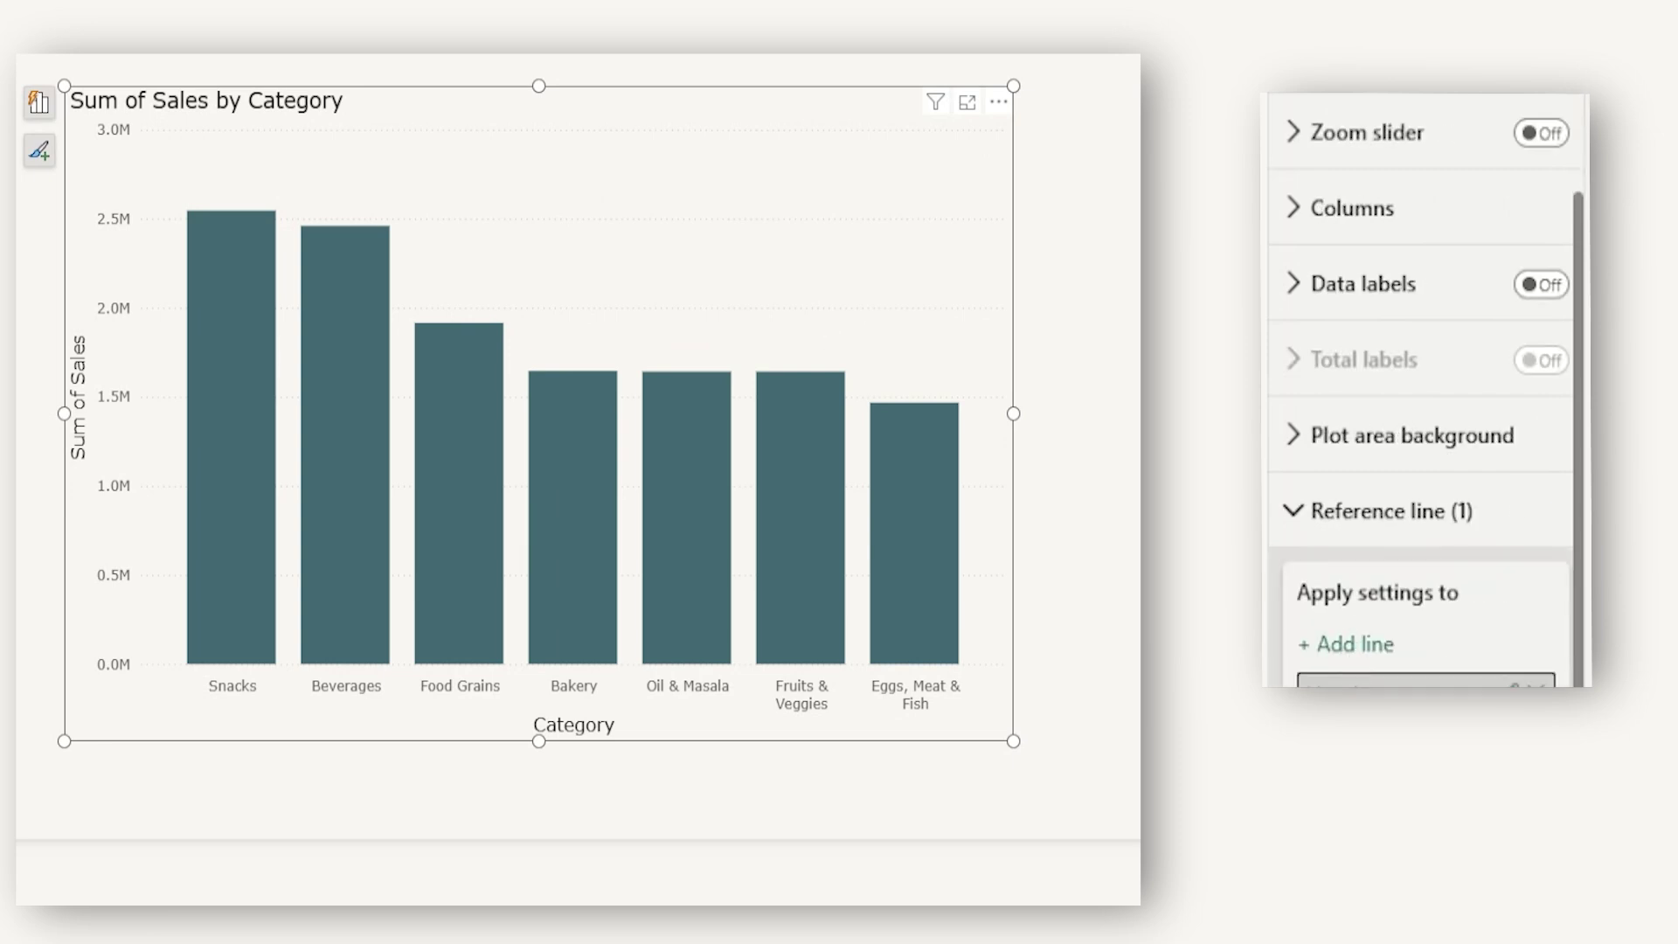
click(1443, 577)
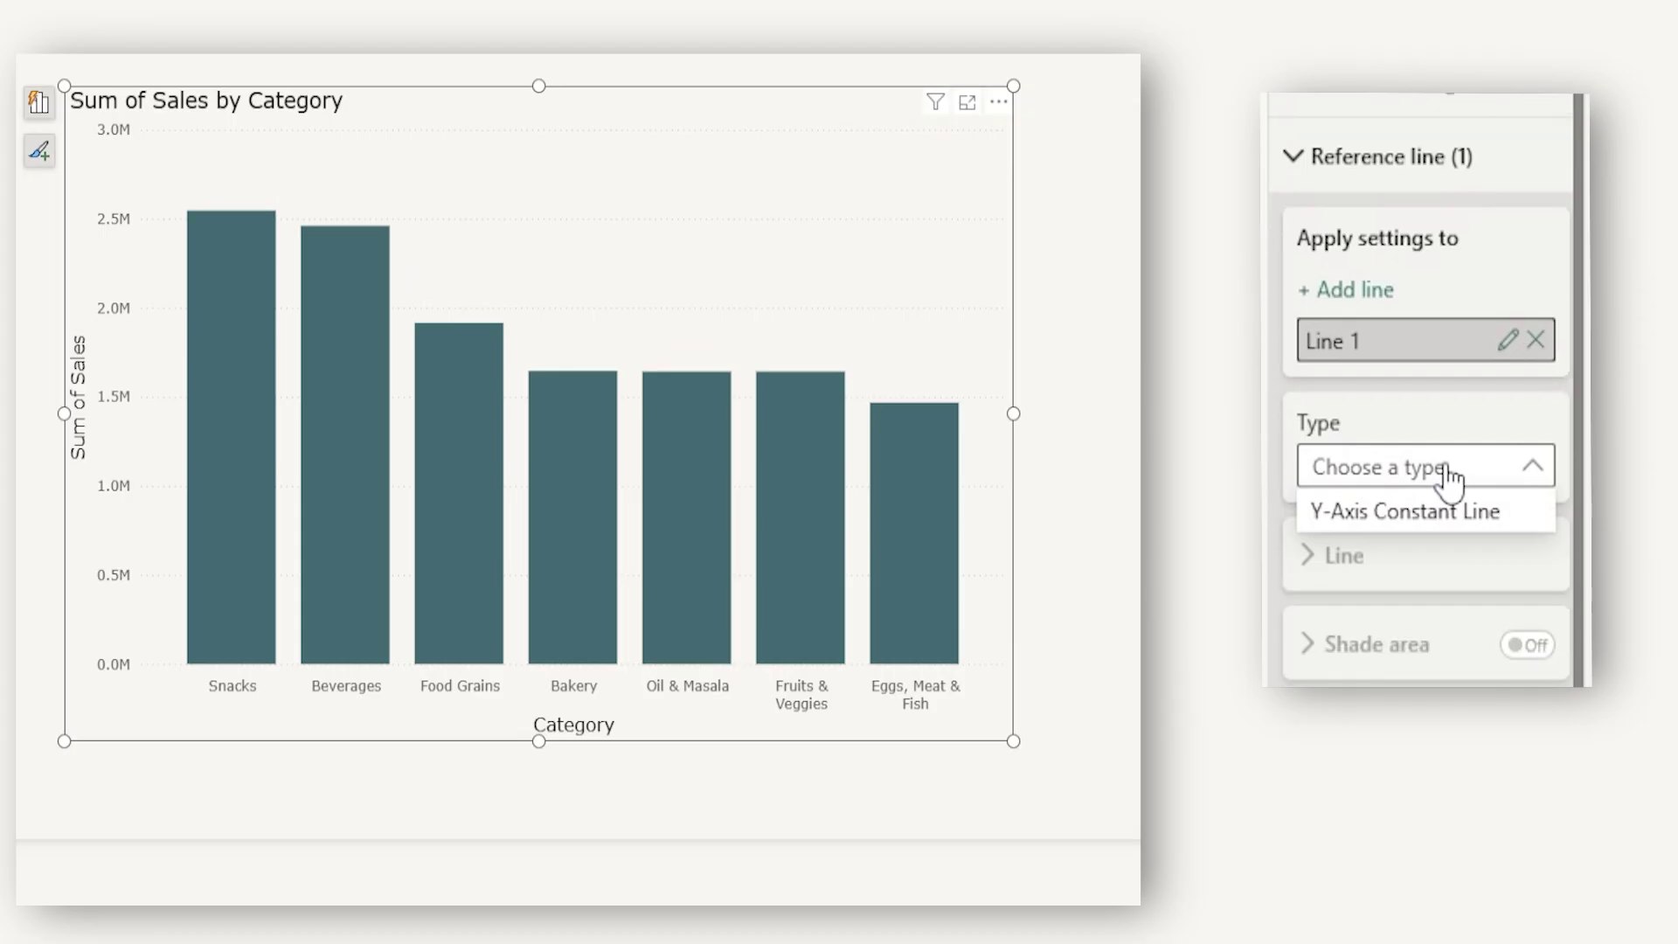
click(1409, 512)
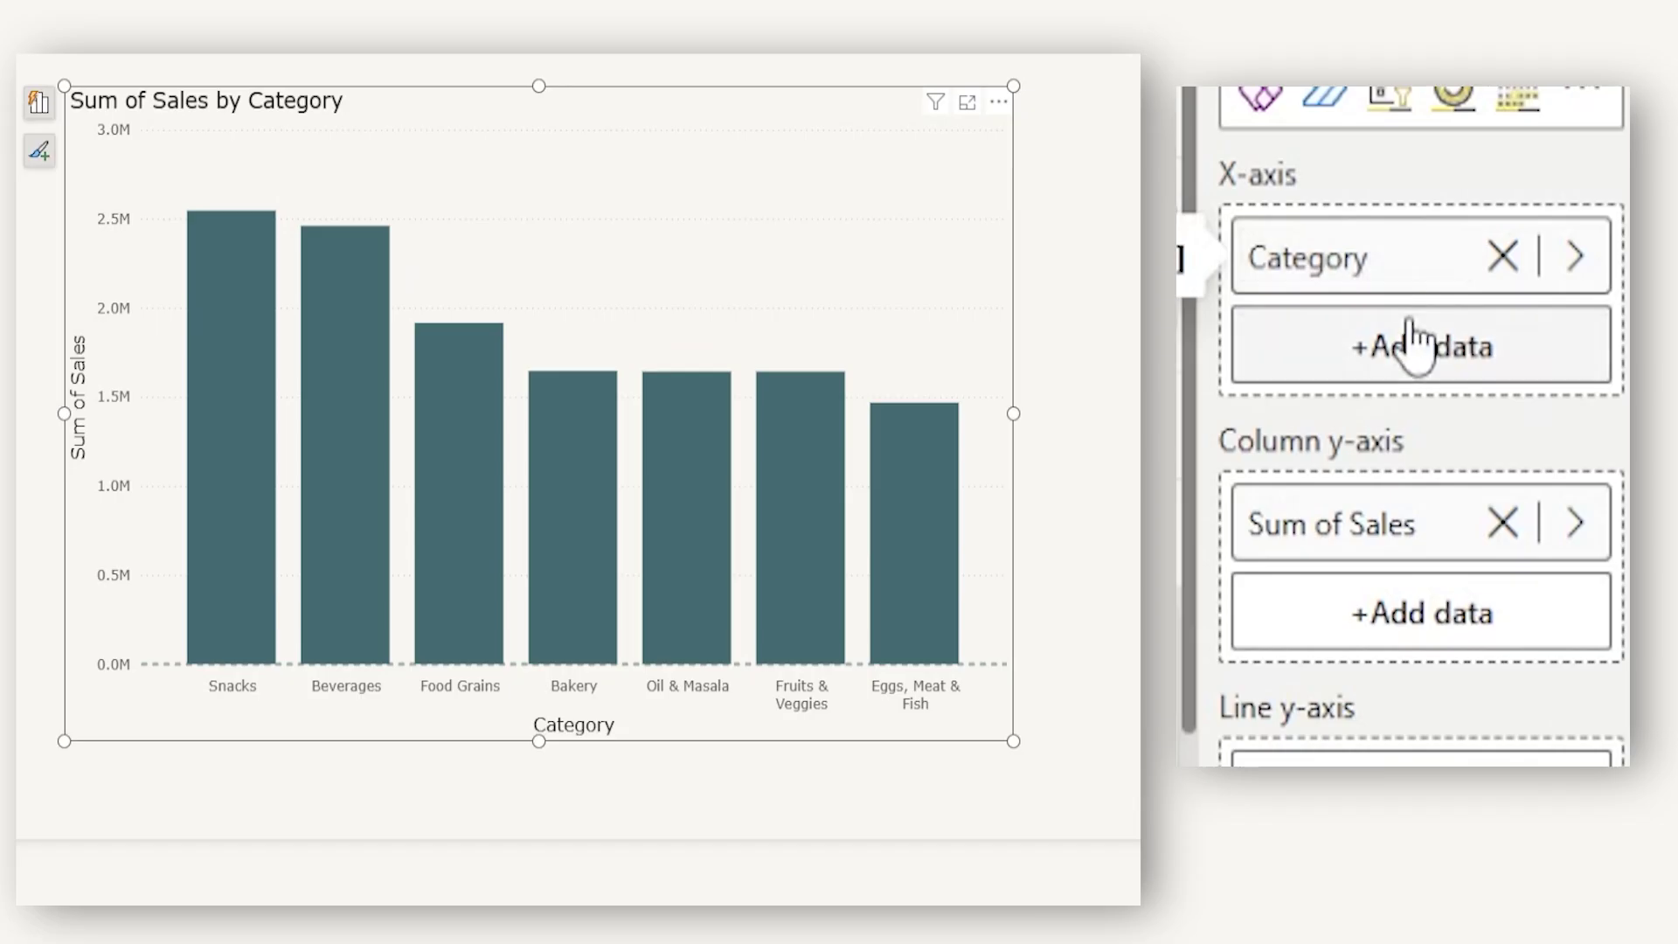
Replace Category with Order Date on the X-axis, keeping only Year in the hierarchy
click(1502, 258)
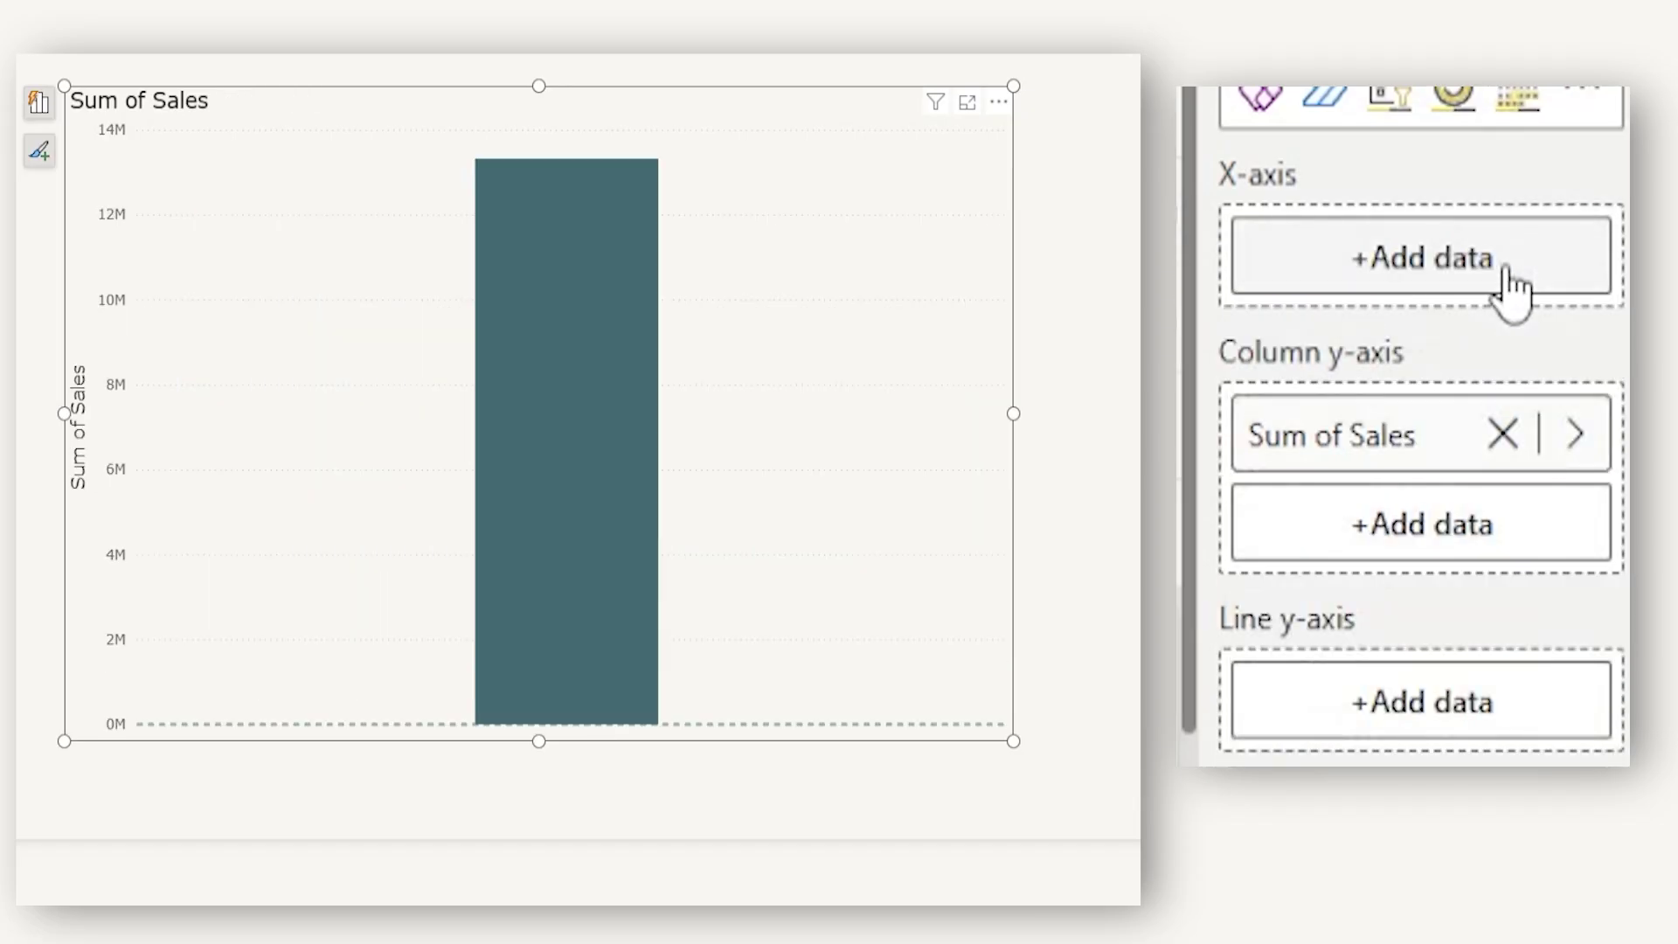
drag(1661, 271, 1383, 264)
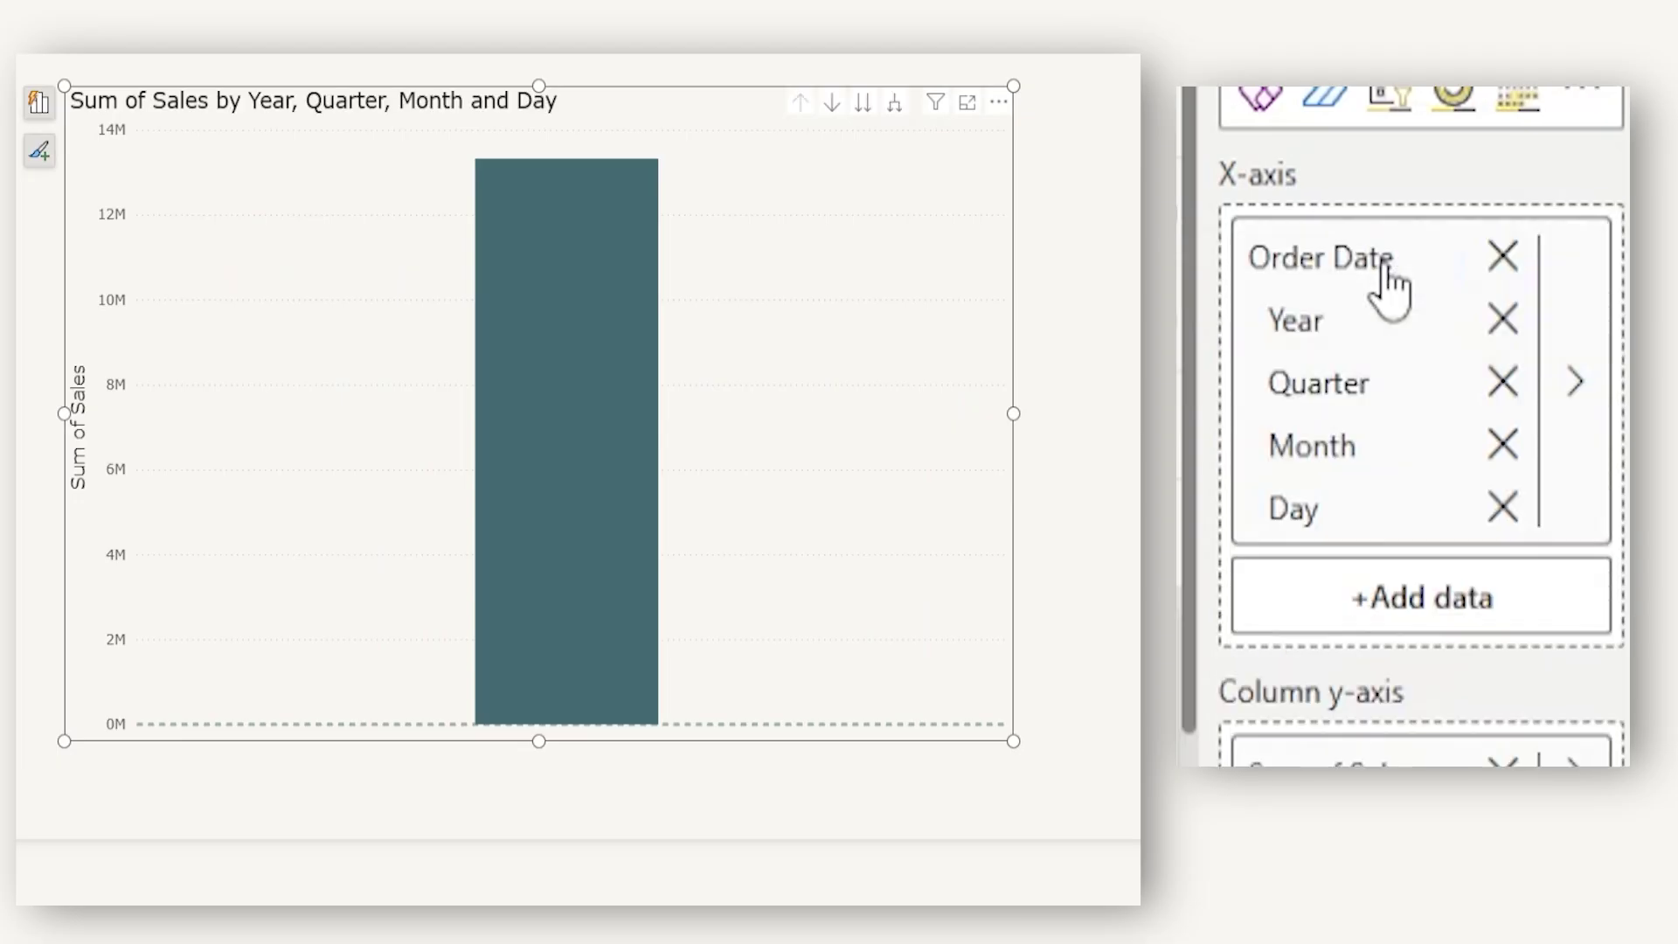
click(1503, 507)
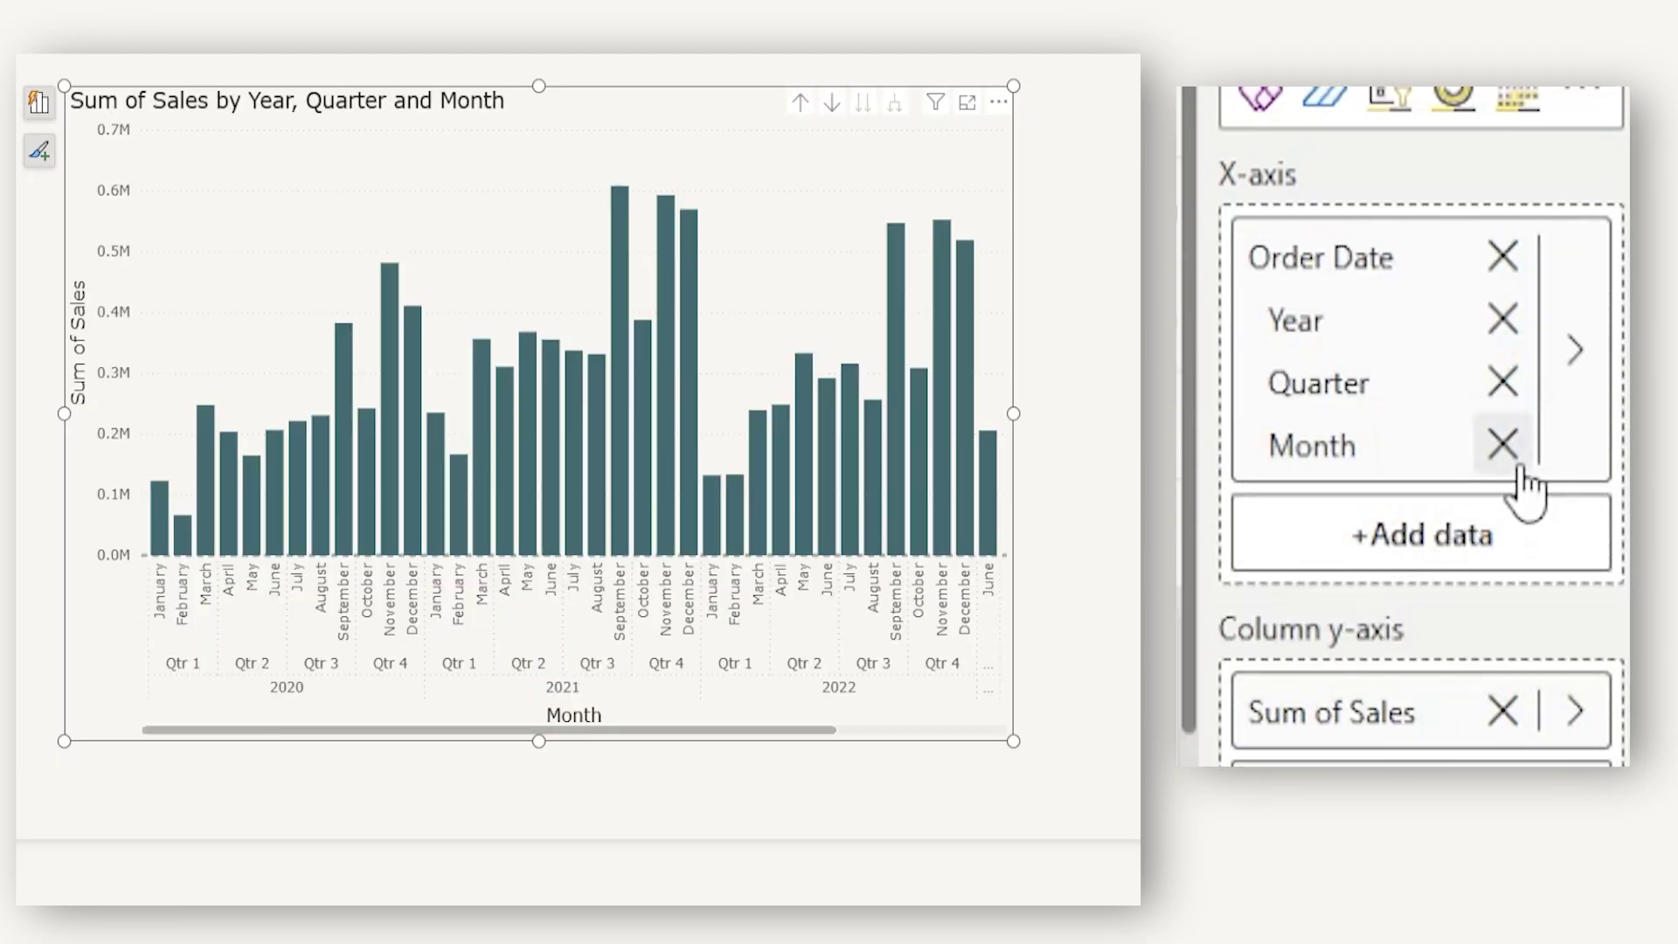
click(1502, 445)
click(1503, 381)
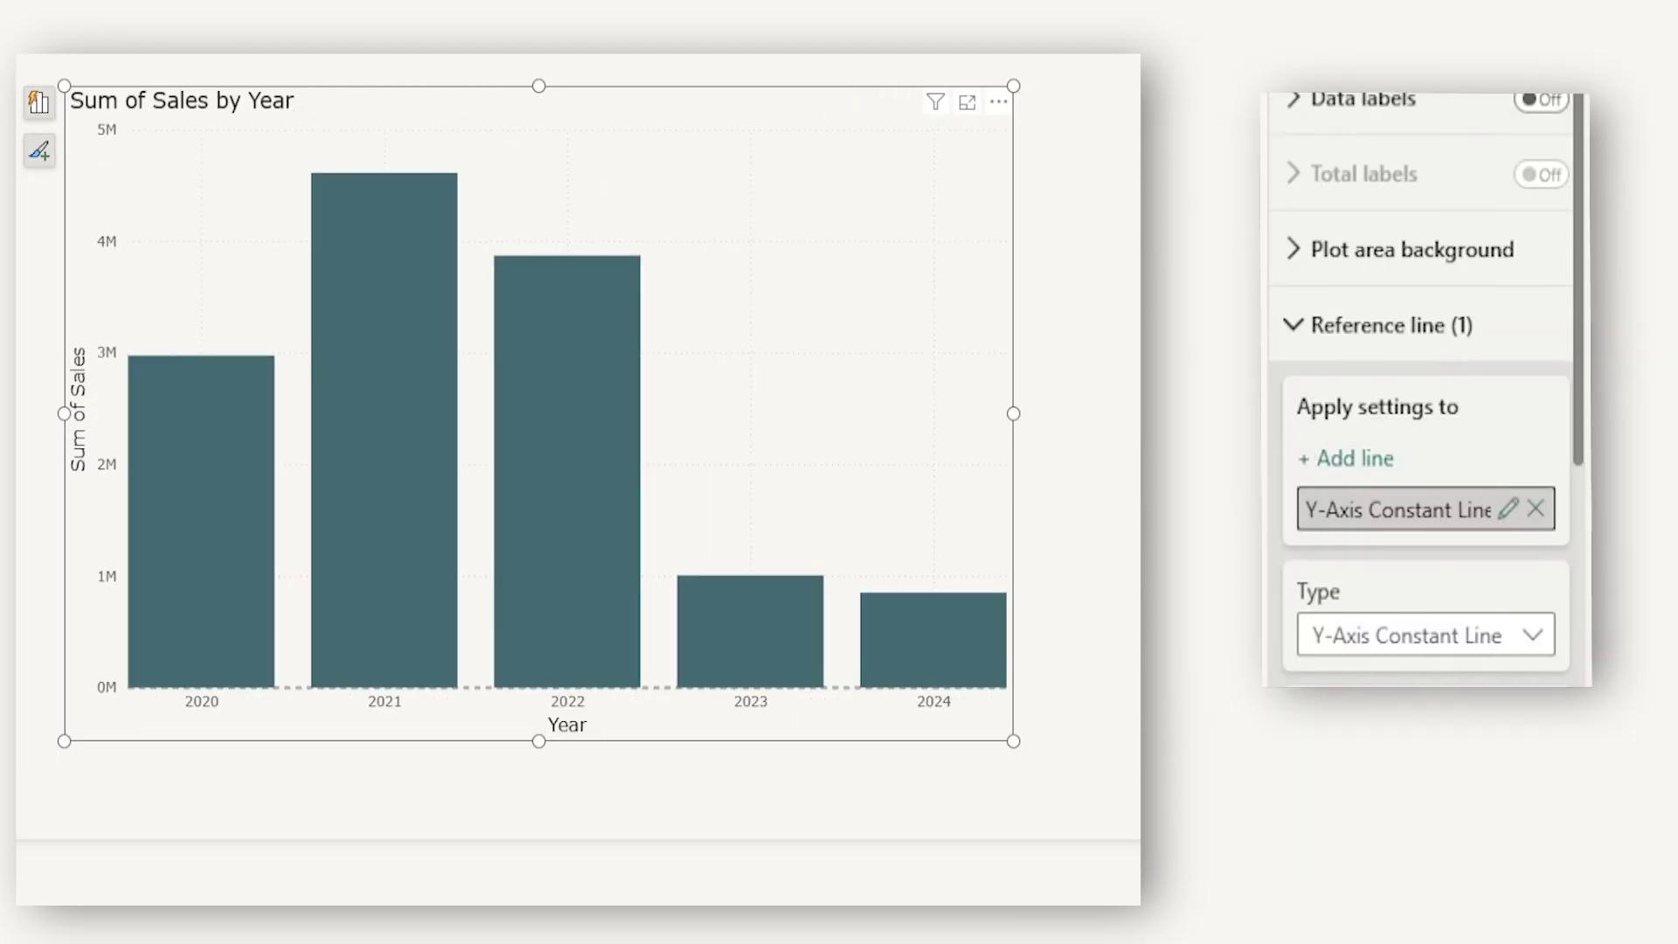
Add another reference line as an X-Axis Constant Line at value 2022
scroll(1425, 393, down, 5)
scroll(1425, 393, down, 4)
scroll(1378, 562, up, 8)
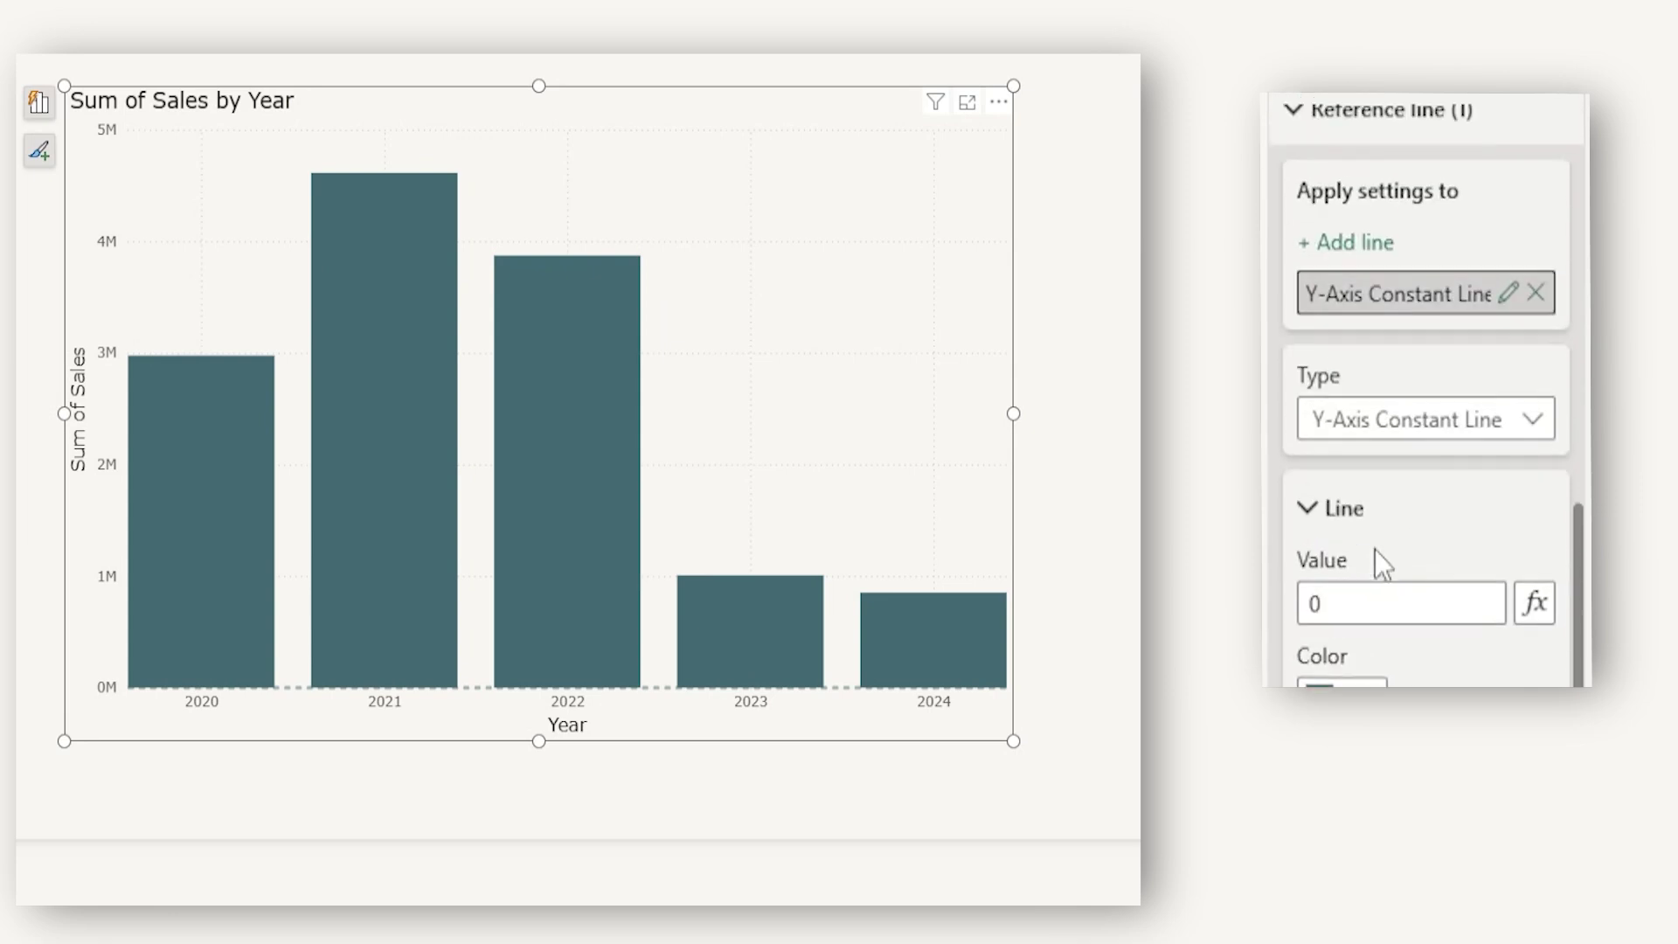
click(1364, 319)
scroll(1381, 481, down, 6)
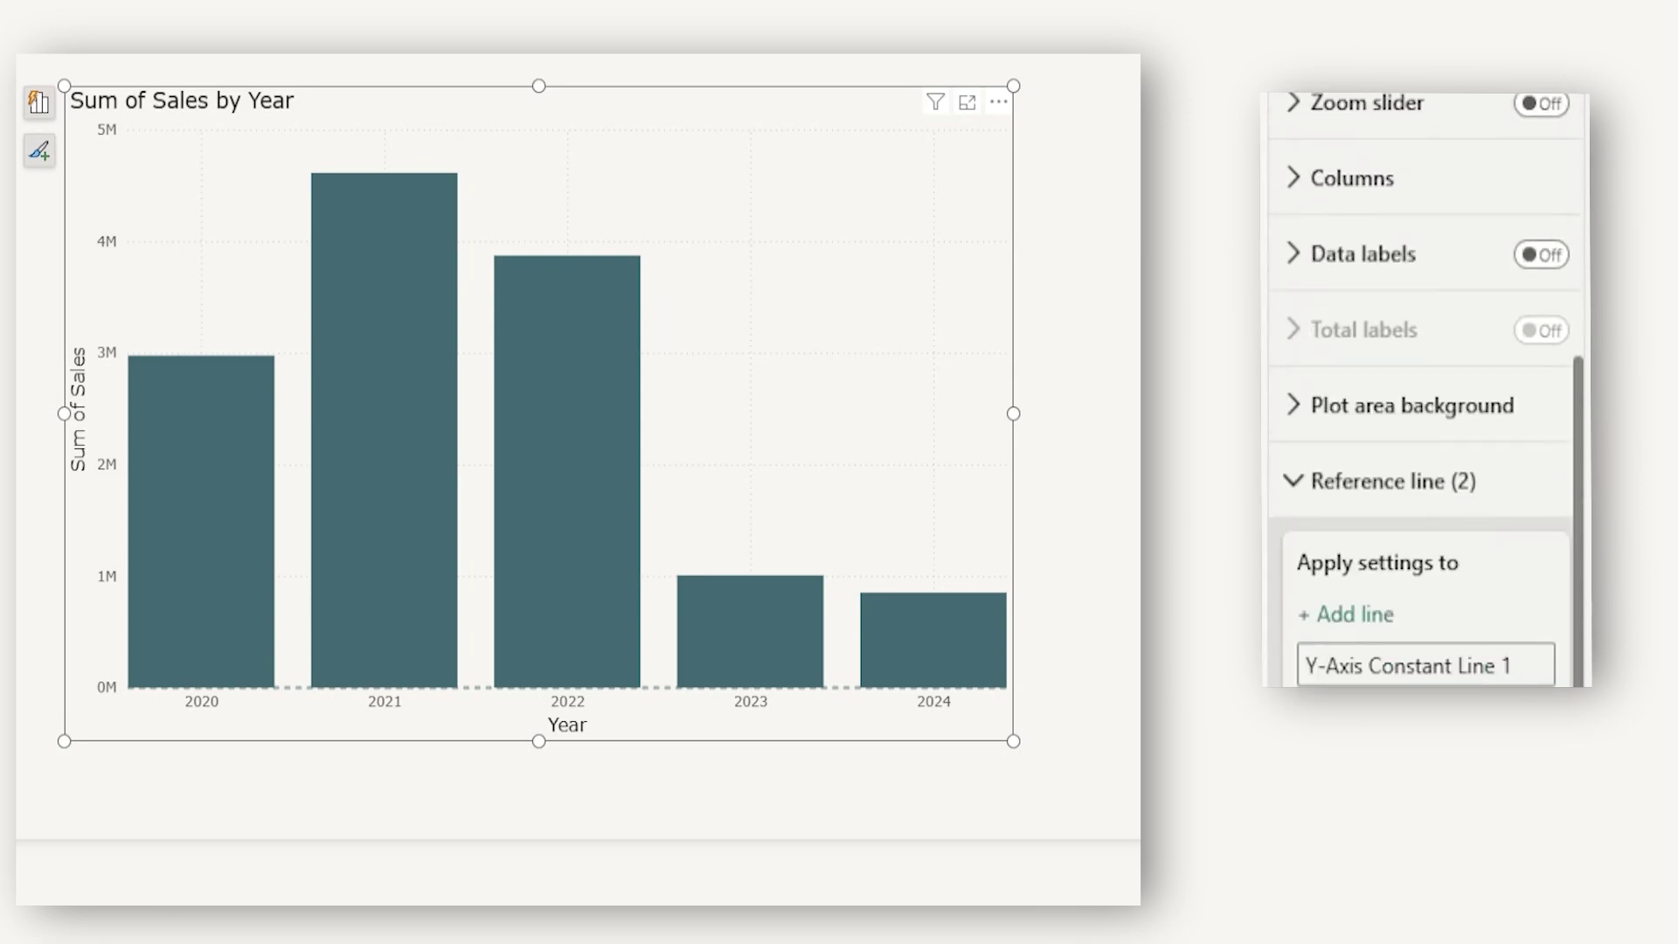
click(1398, 518)
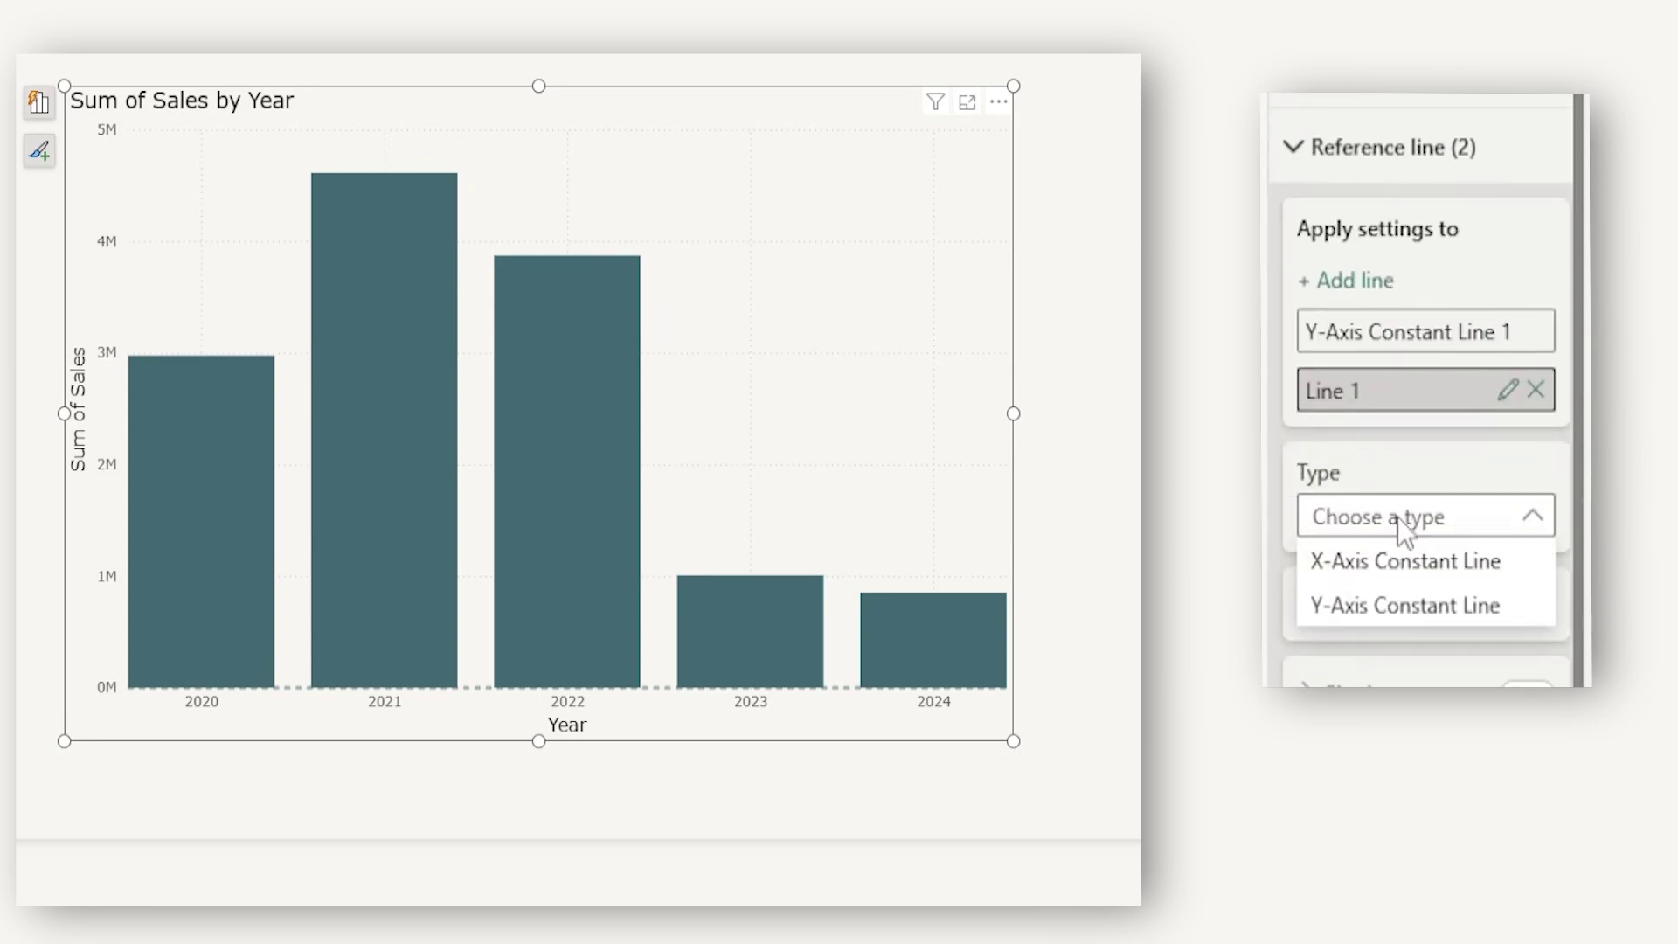
click(1357, 602)
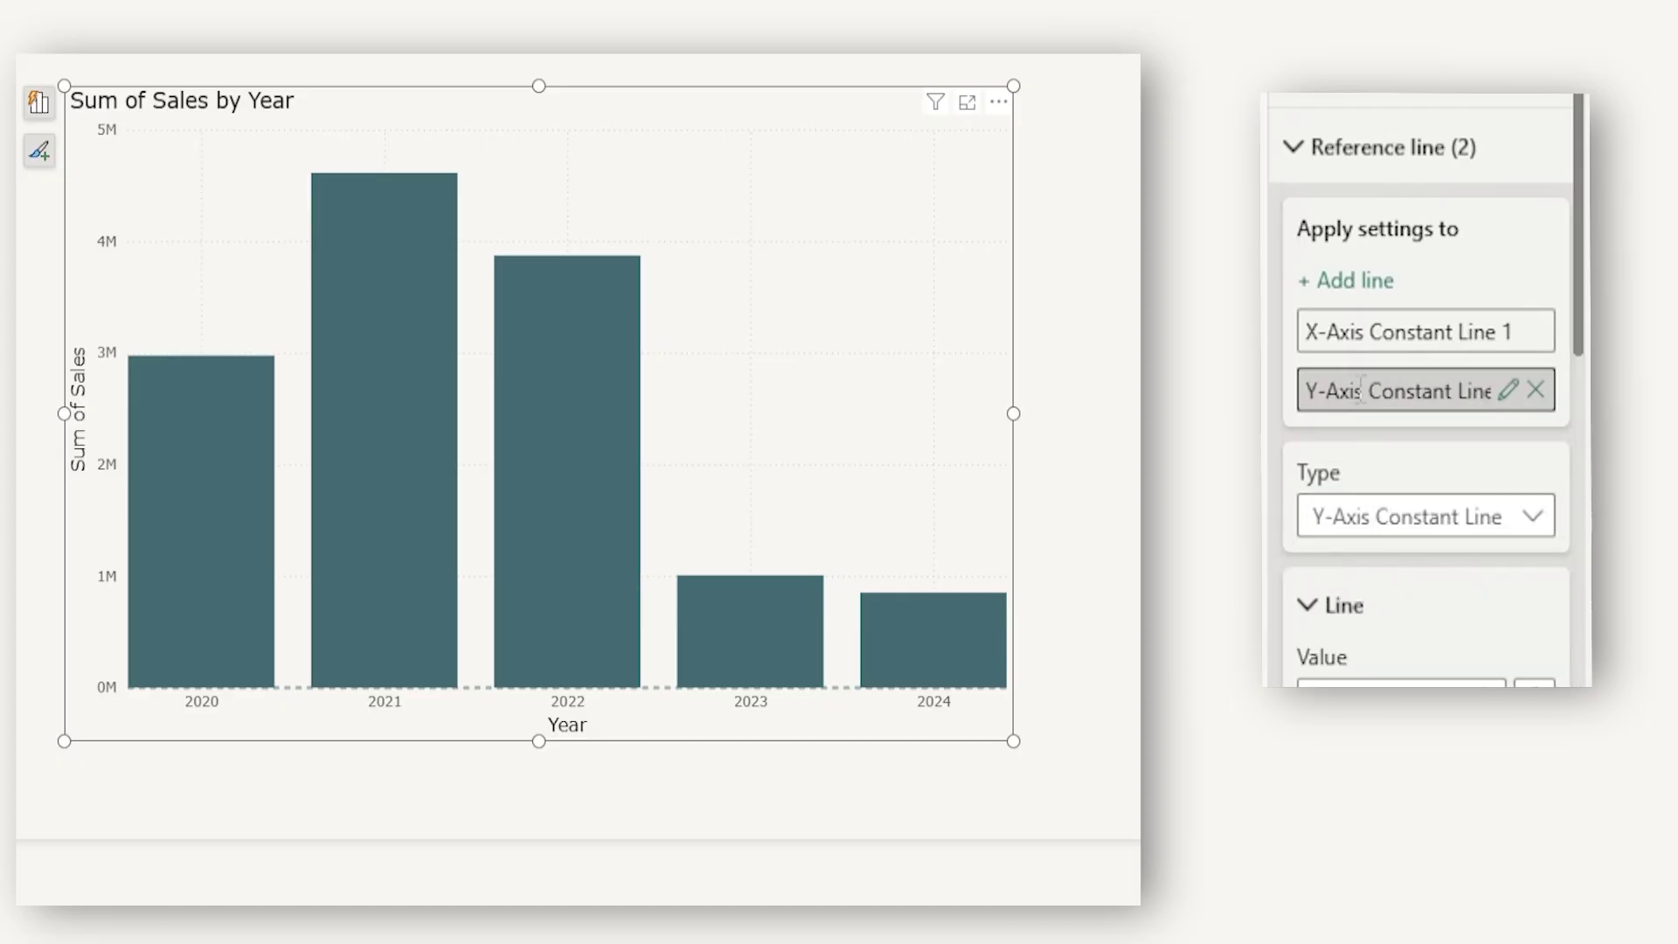
click(1356, 523)
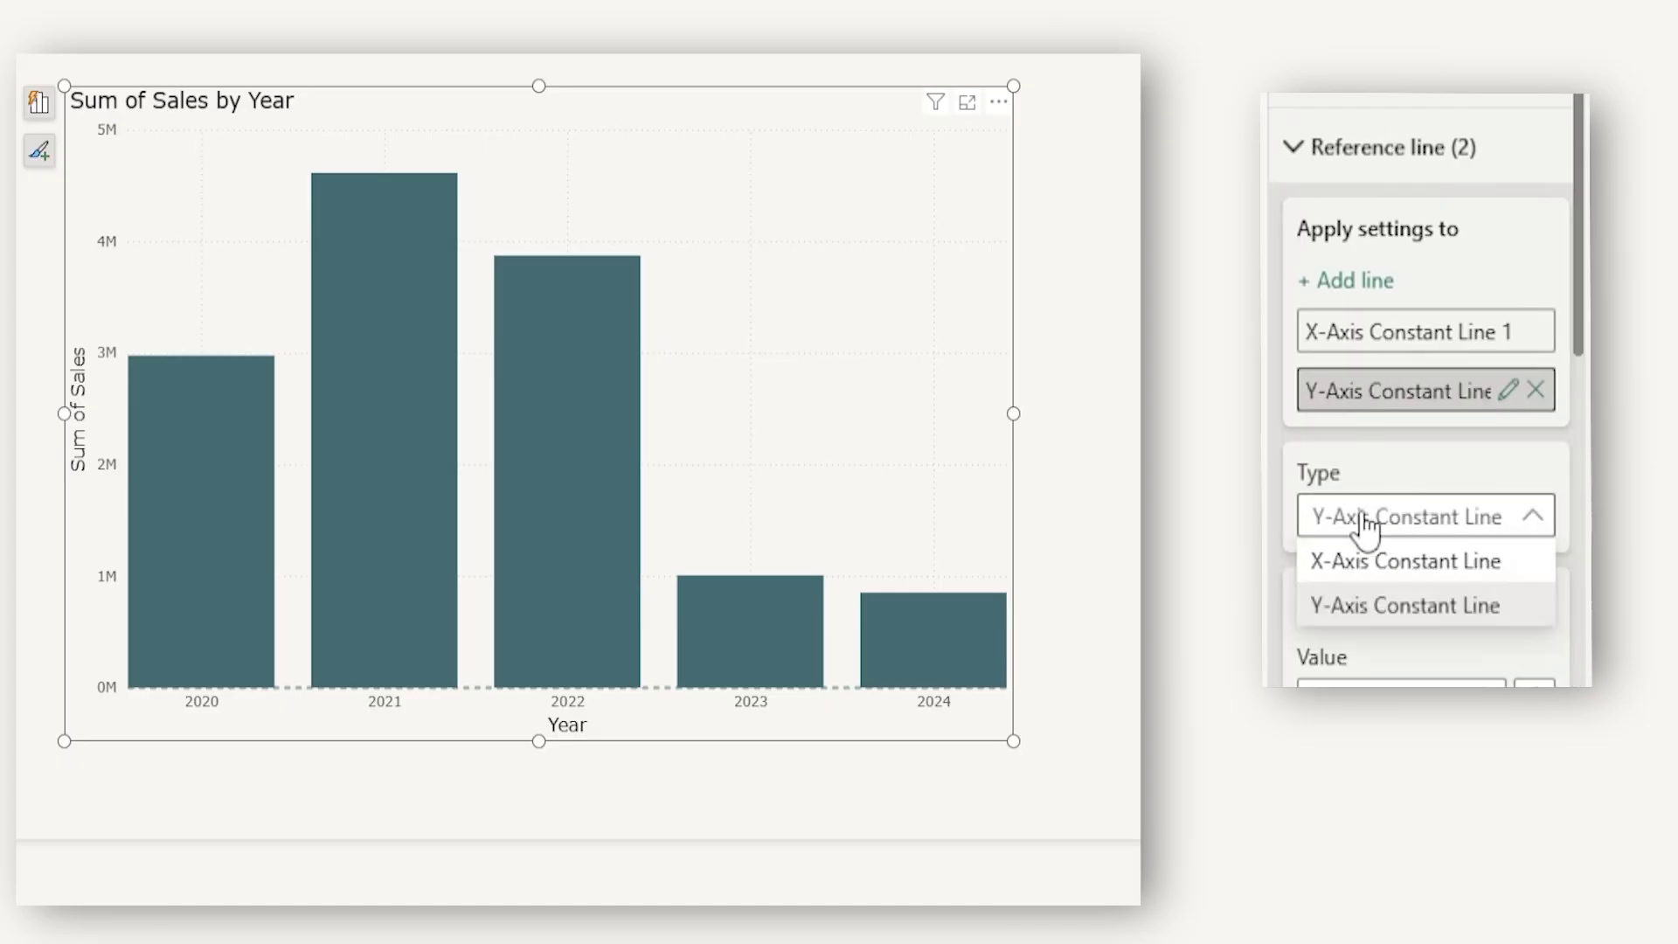
click(1374, 579)
scroll(1434, 612, down, 6)
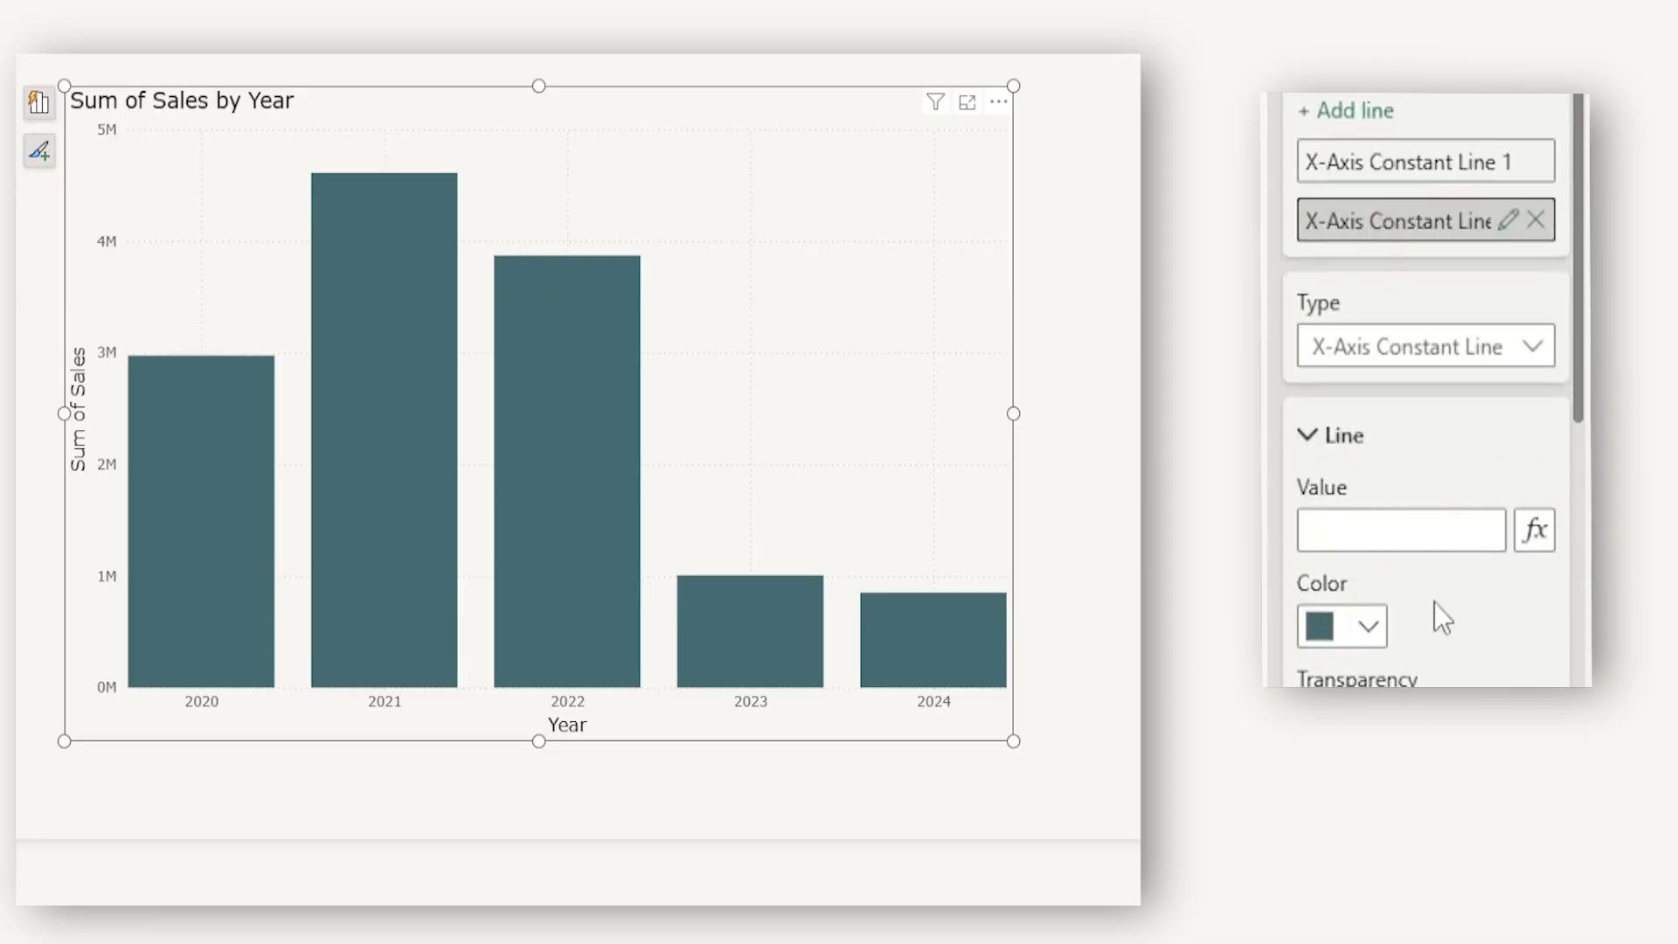
click(1389, 150)
text(2022)
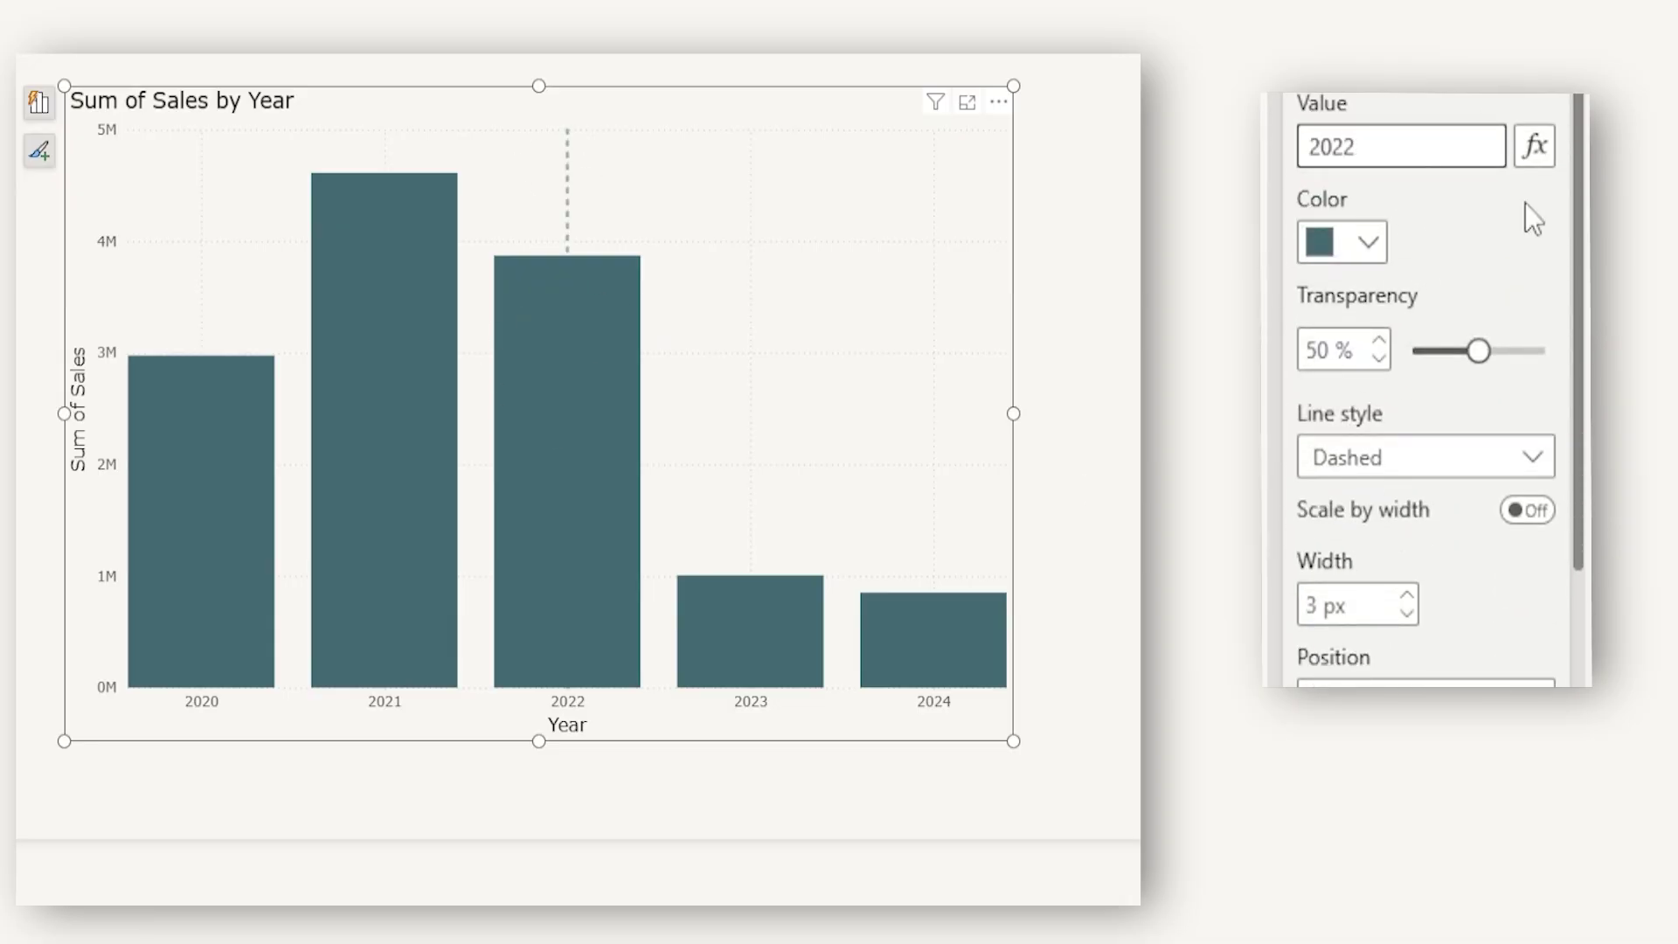
Make the 2022 line orange, 0% transparency, with a solid line style
click(1366, 244)
click(1491, 367)
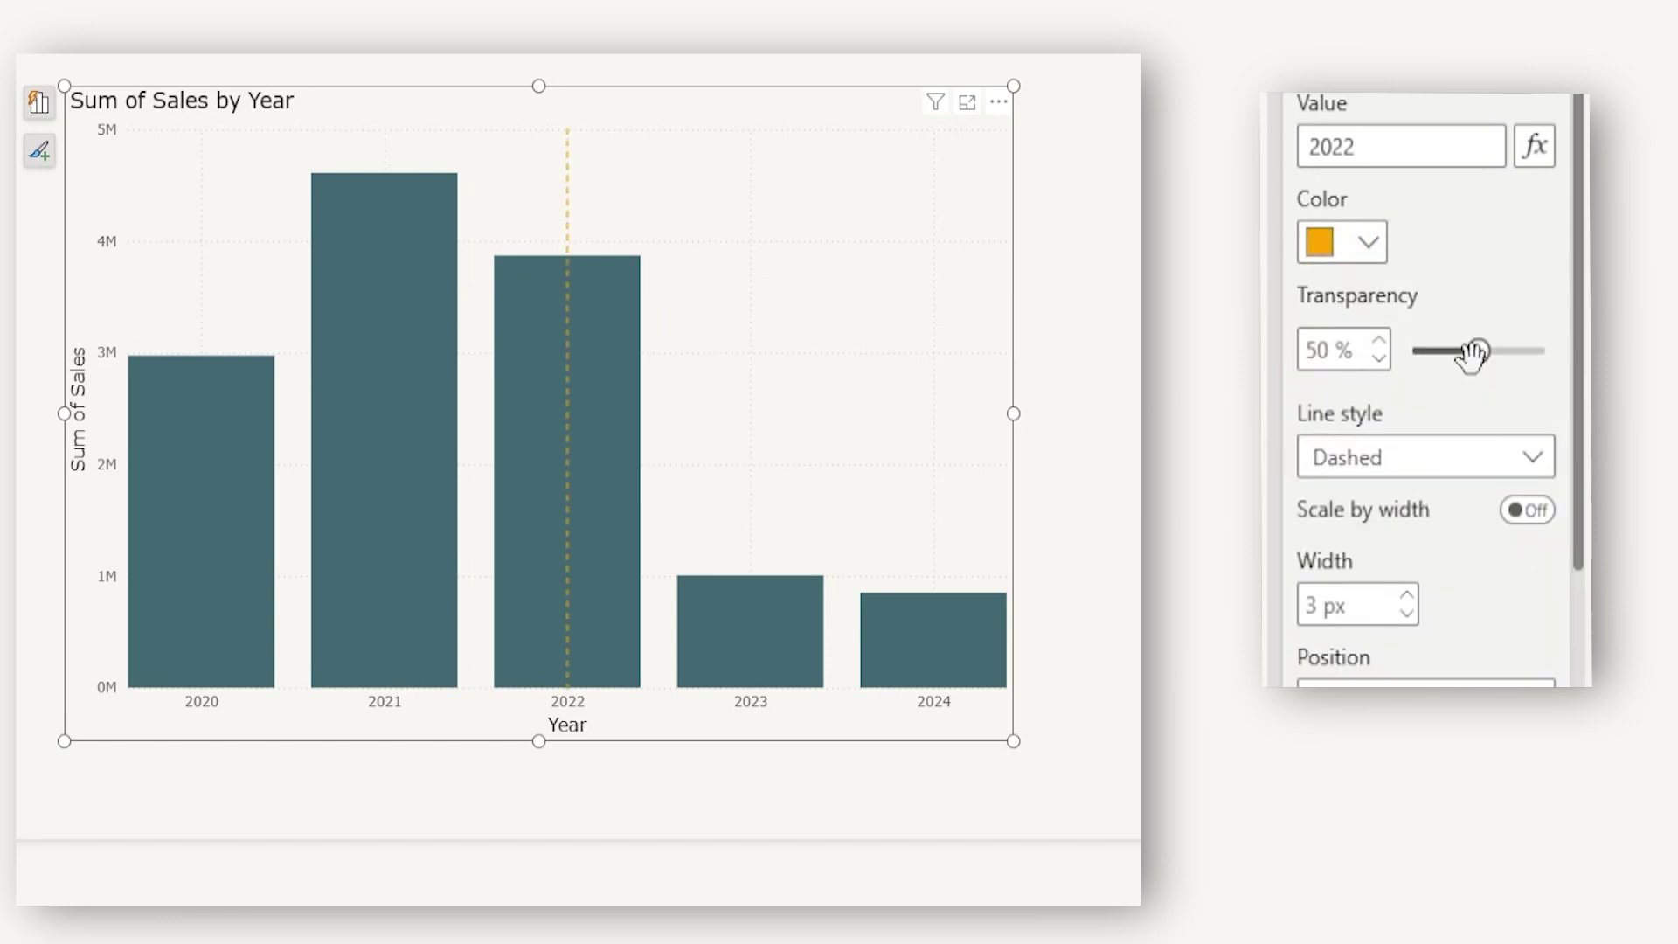
drag(1475, 353, 1411, 353)
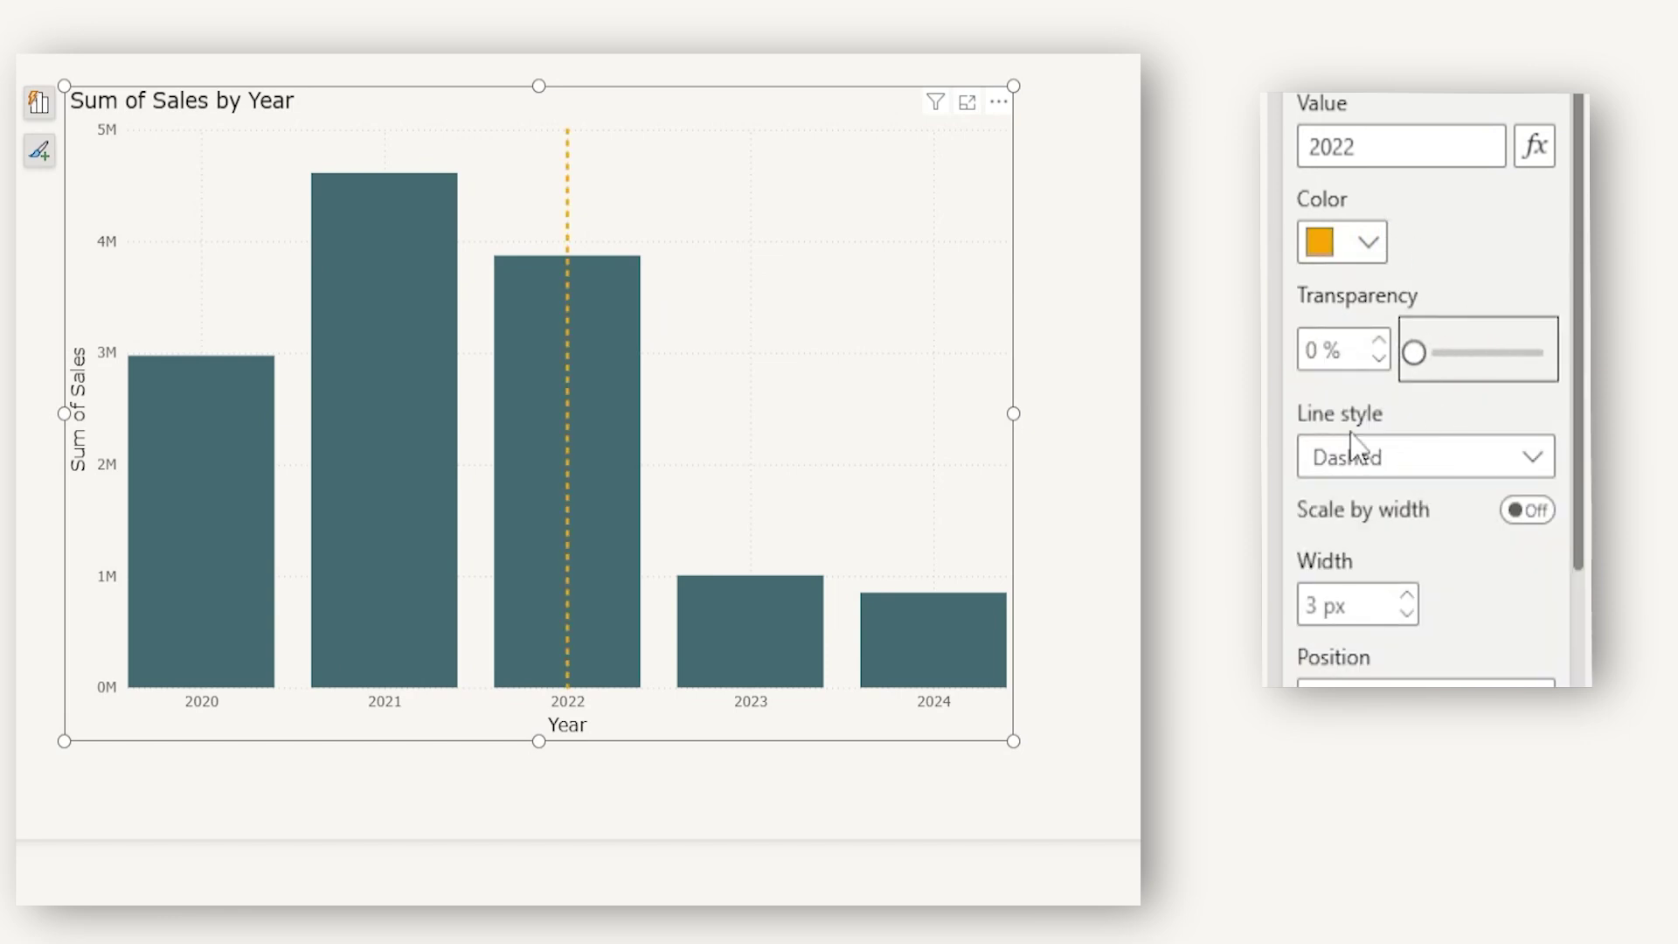
click(1424, 454)
click(1360, 510)
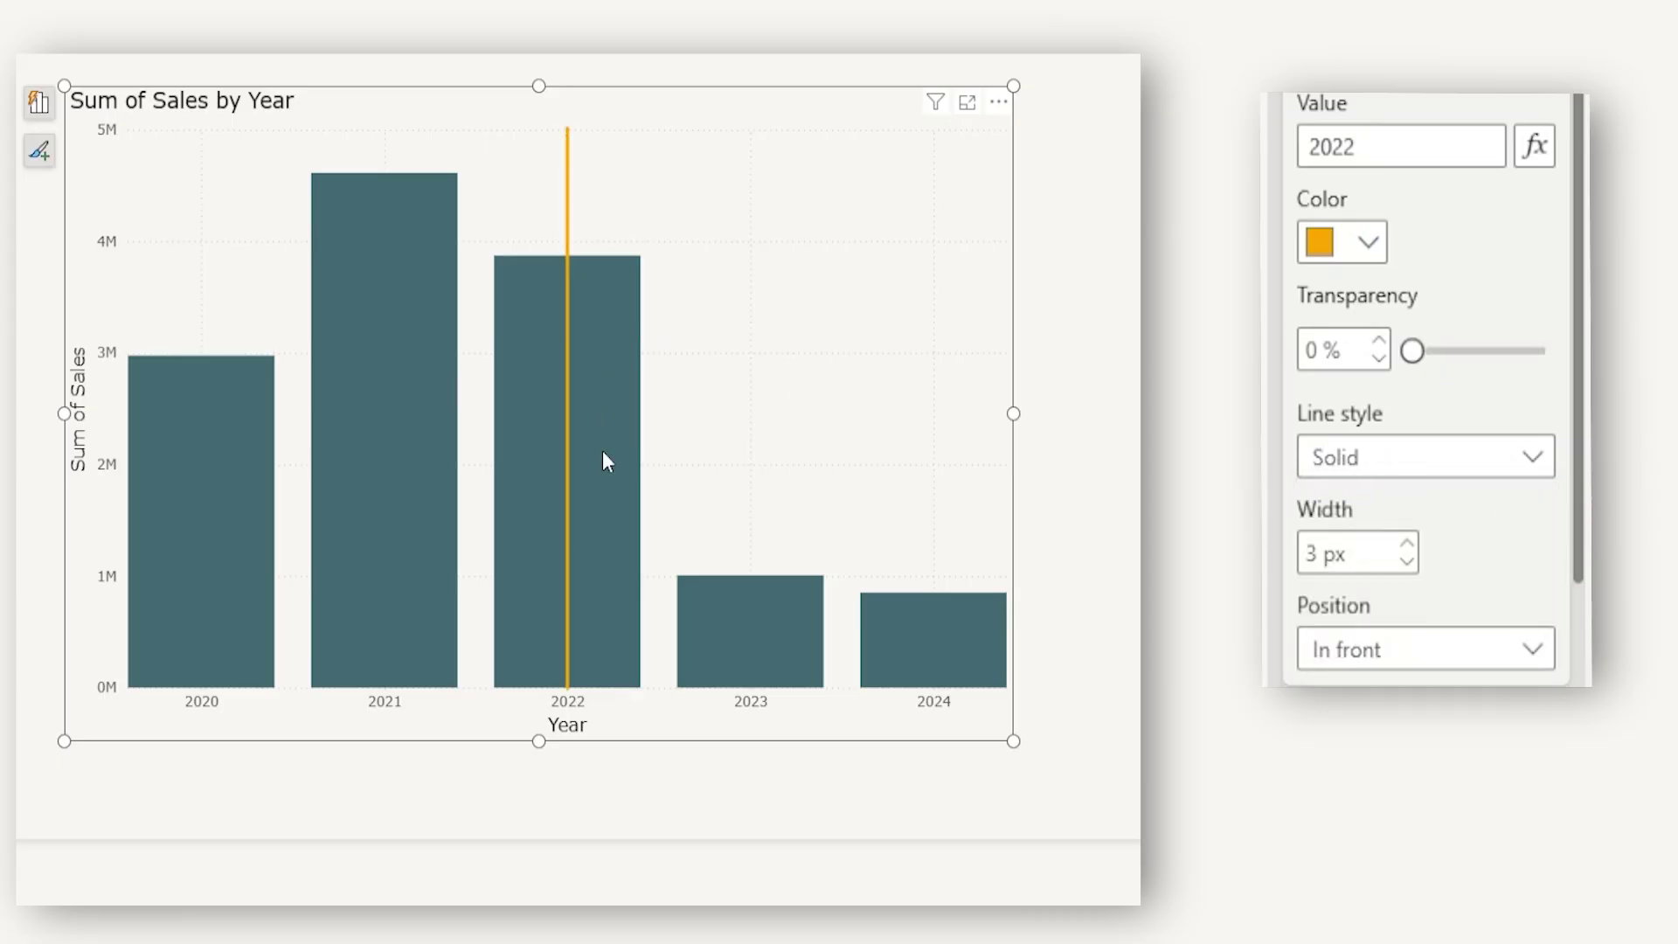
scroll(1340, 113, up, 2)
Add a Y-Axis Constant Line at 2000000, fully opaque with a solid style
scroll(1350, 140, up, 3)
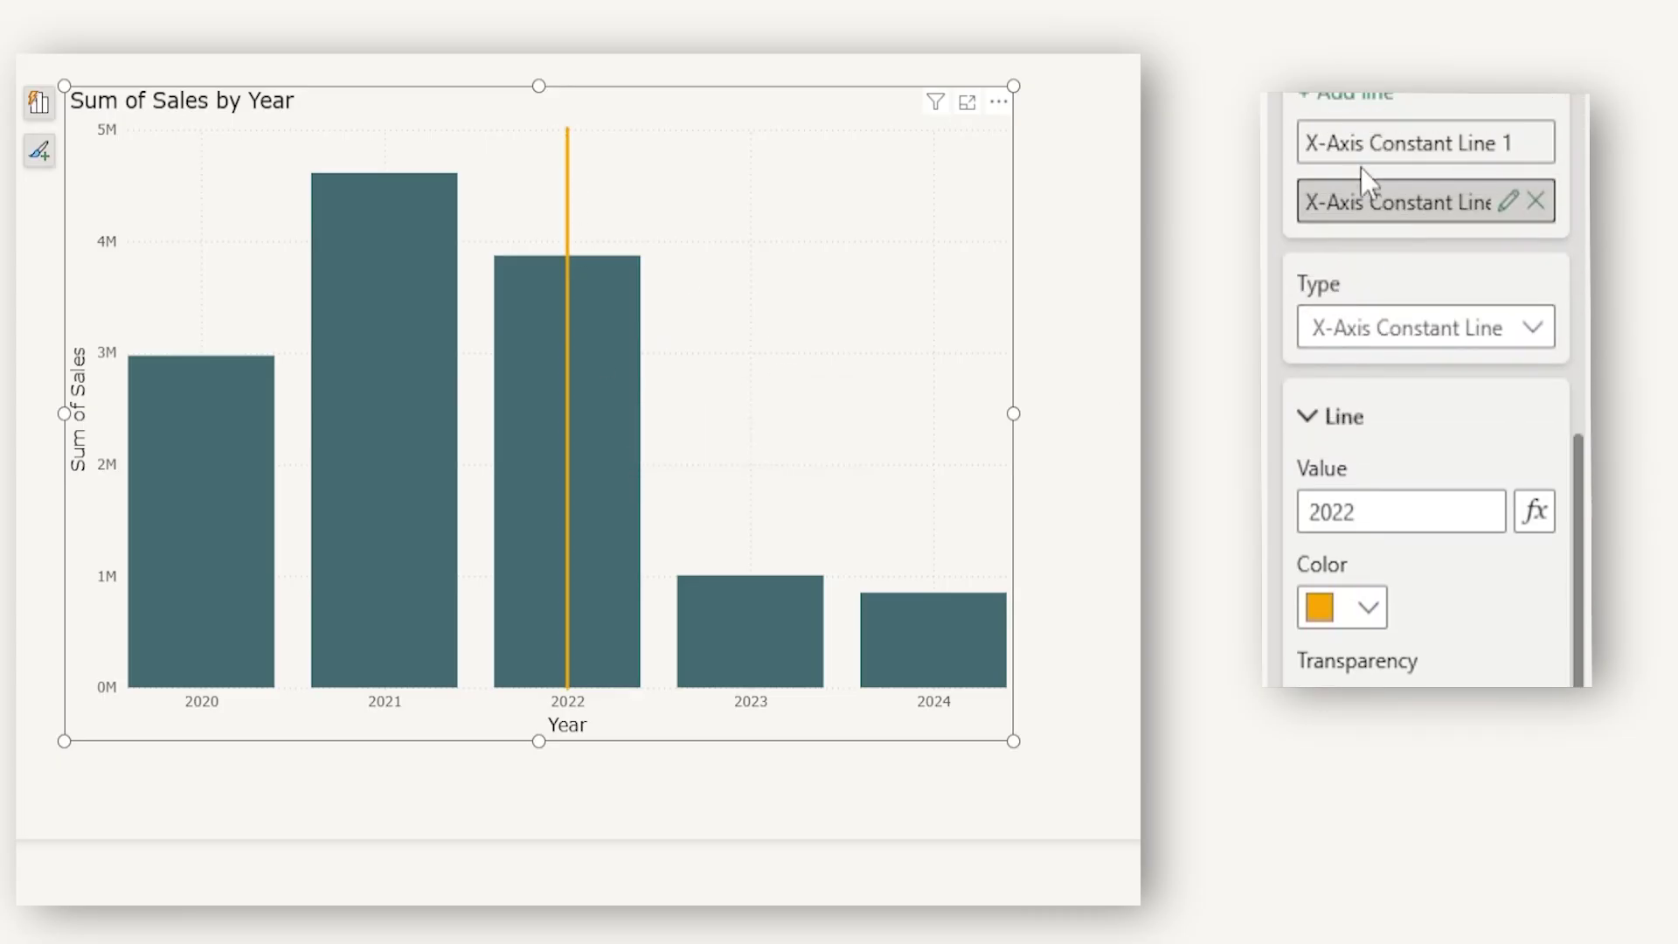
click(1359, 170)
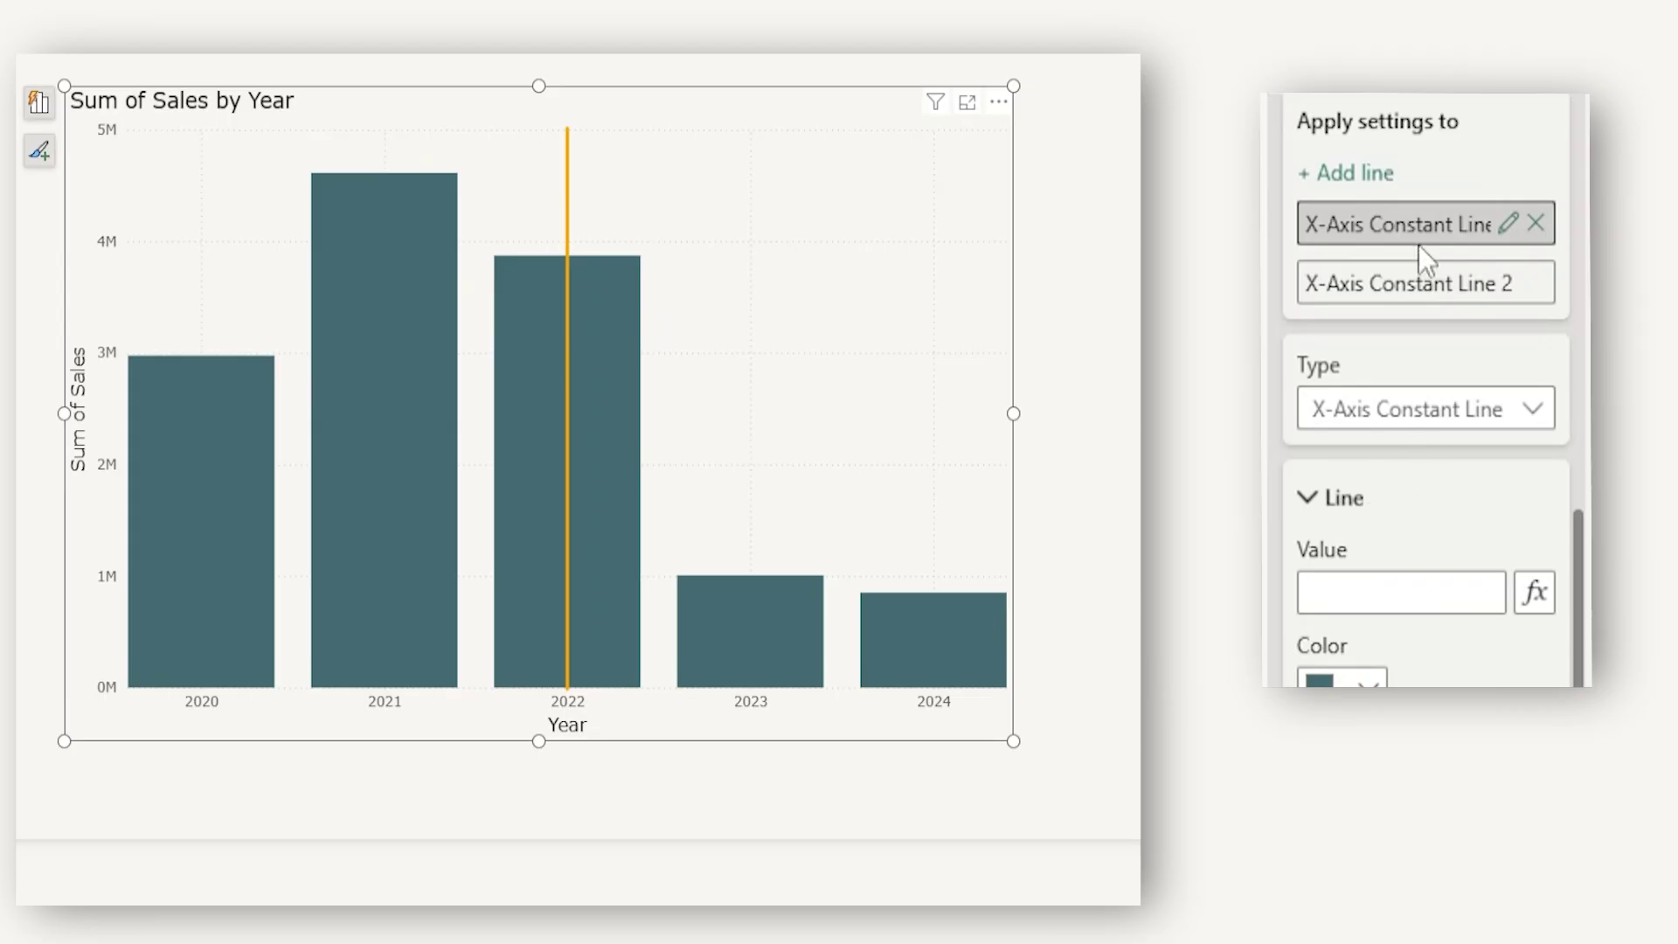
click(1543, 411)
click(1429, 496)
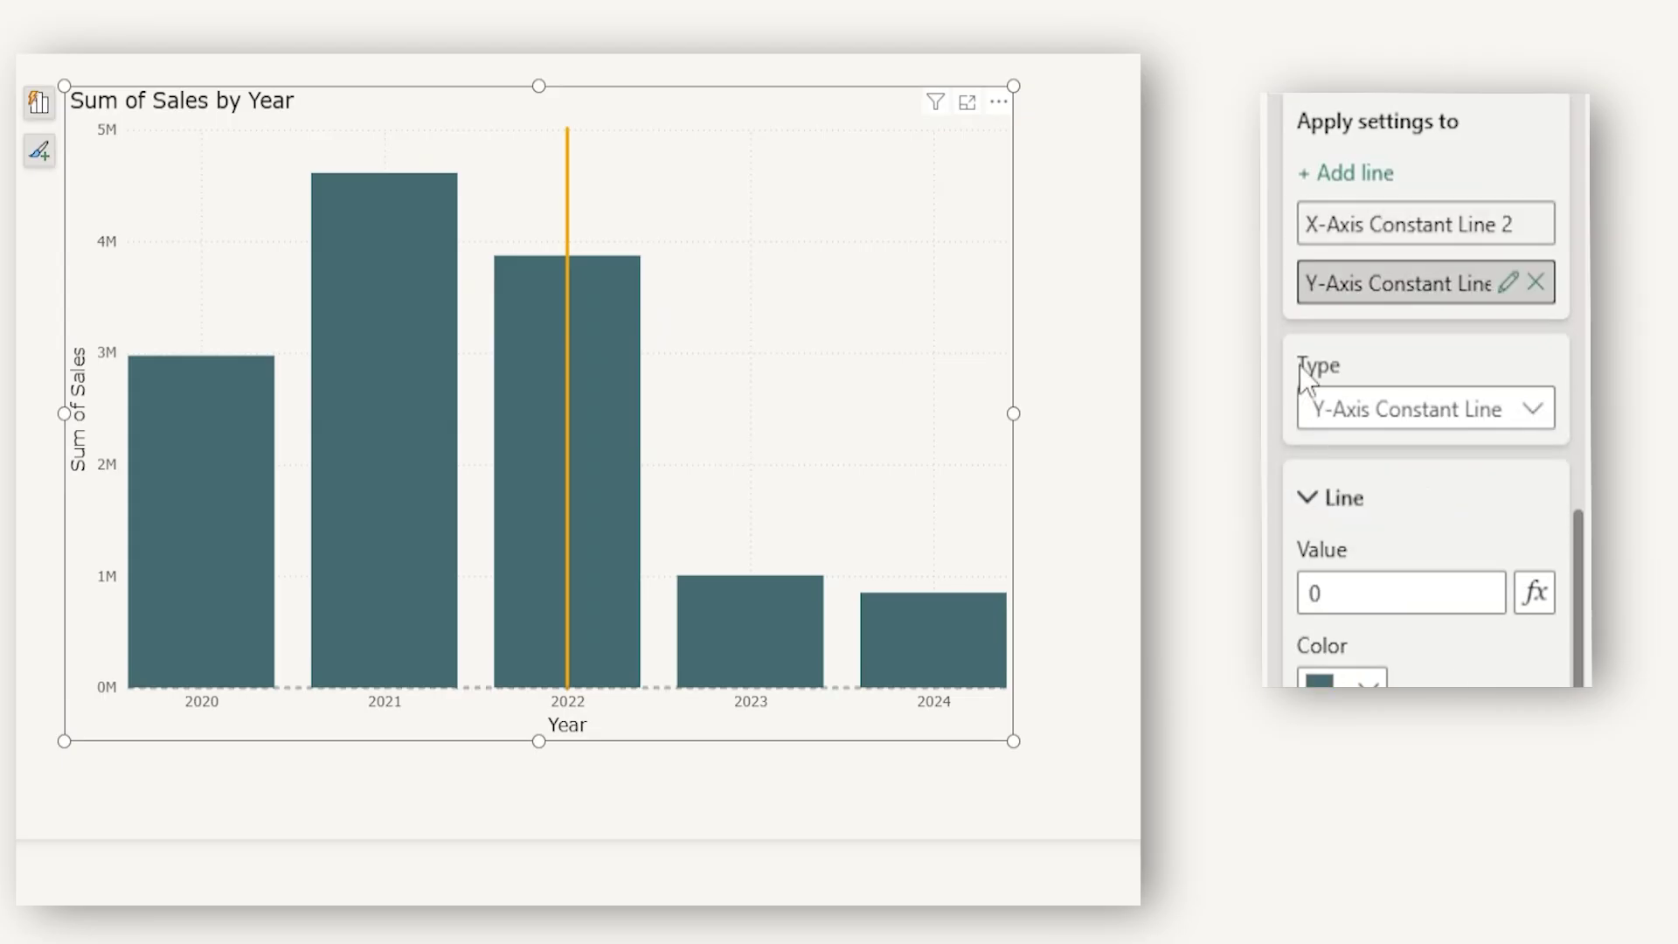
drag(1350, 593, 1324, 594)
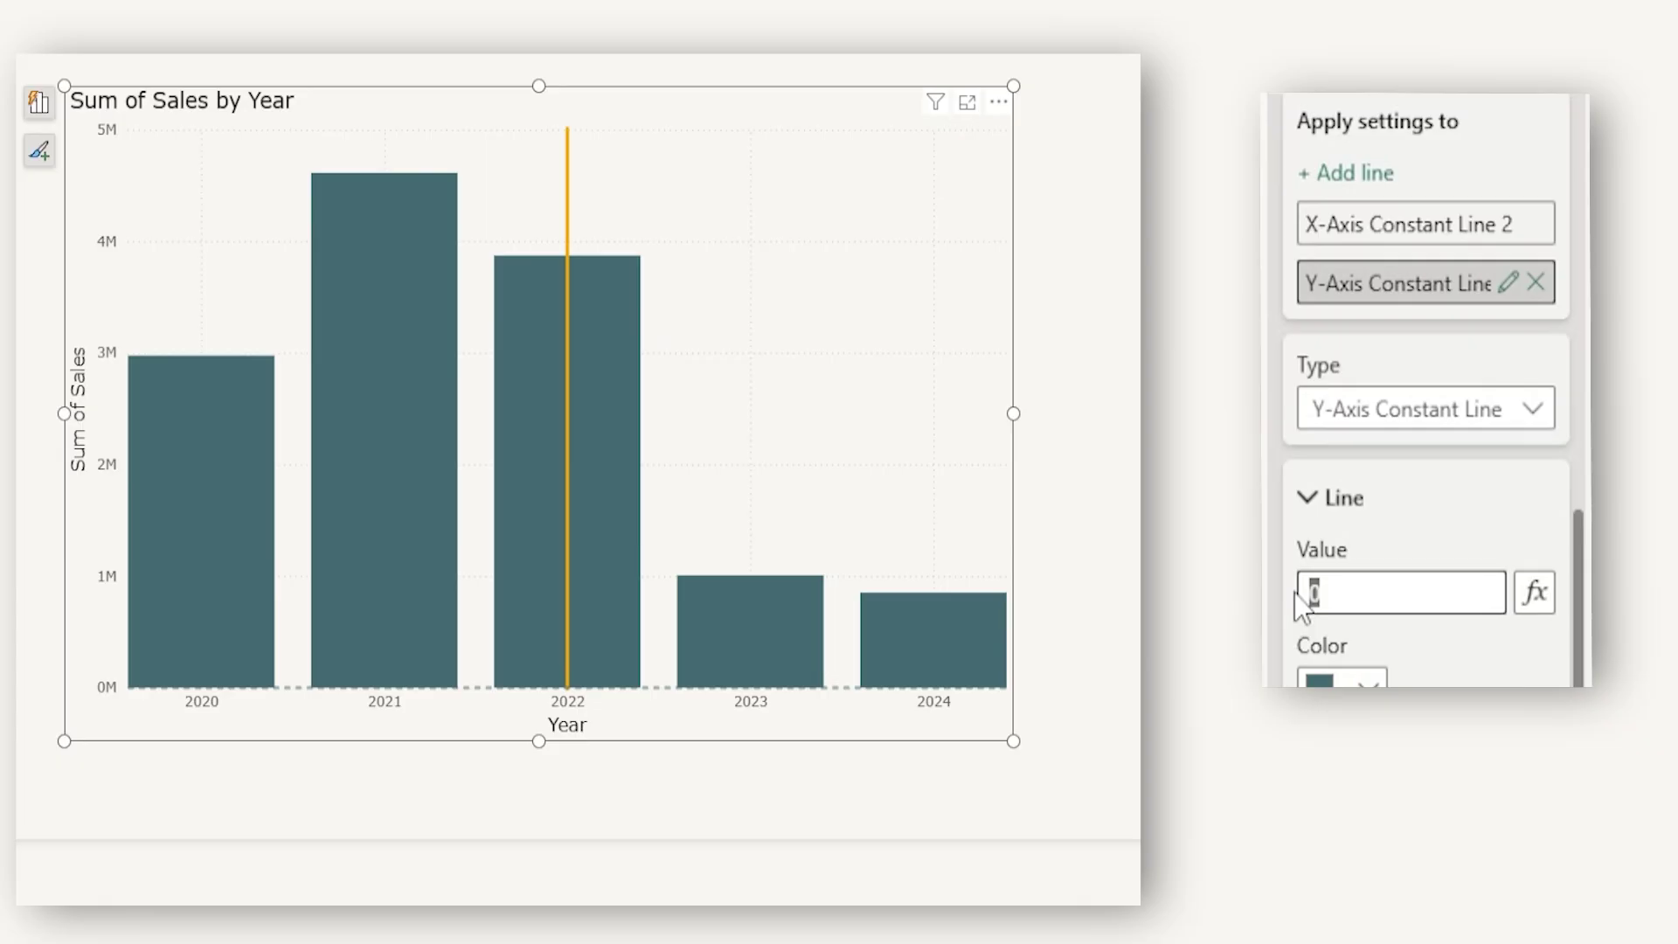
text(2000000)
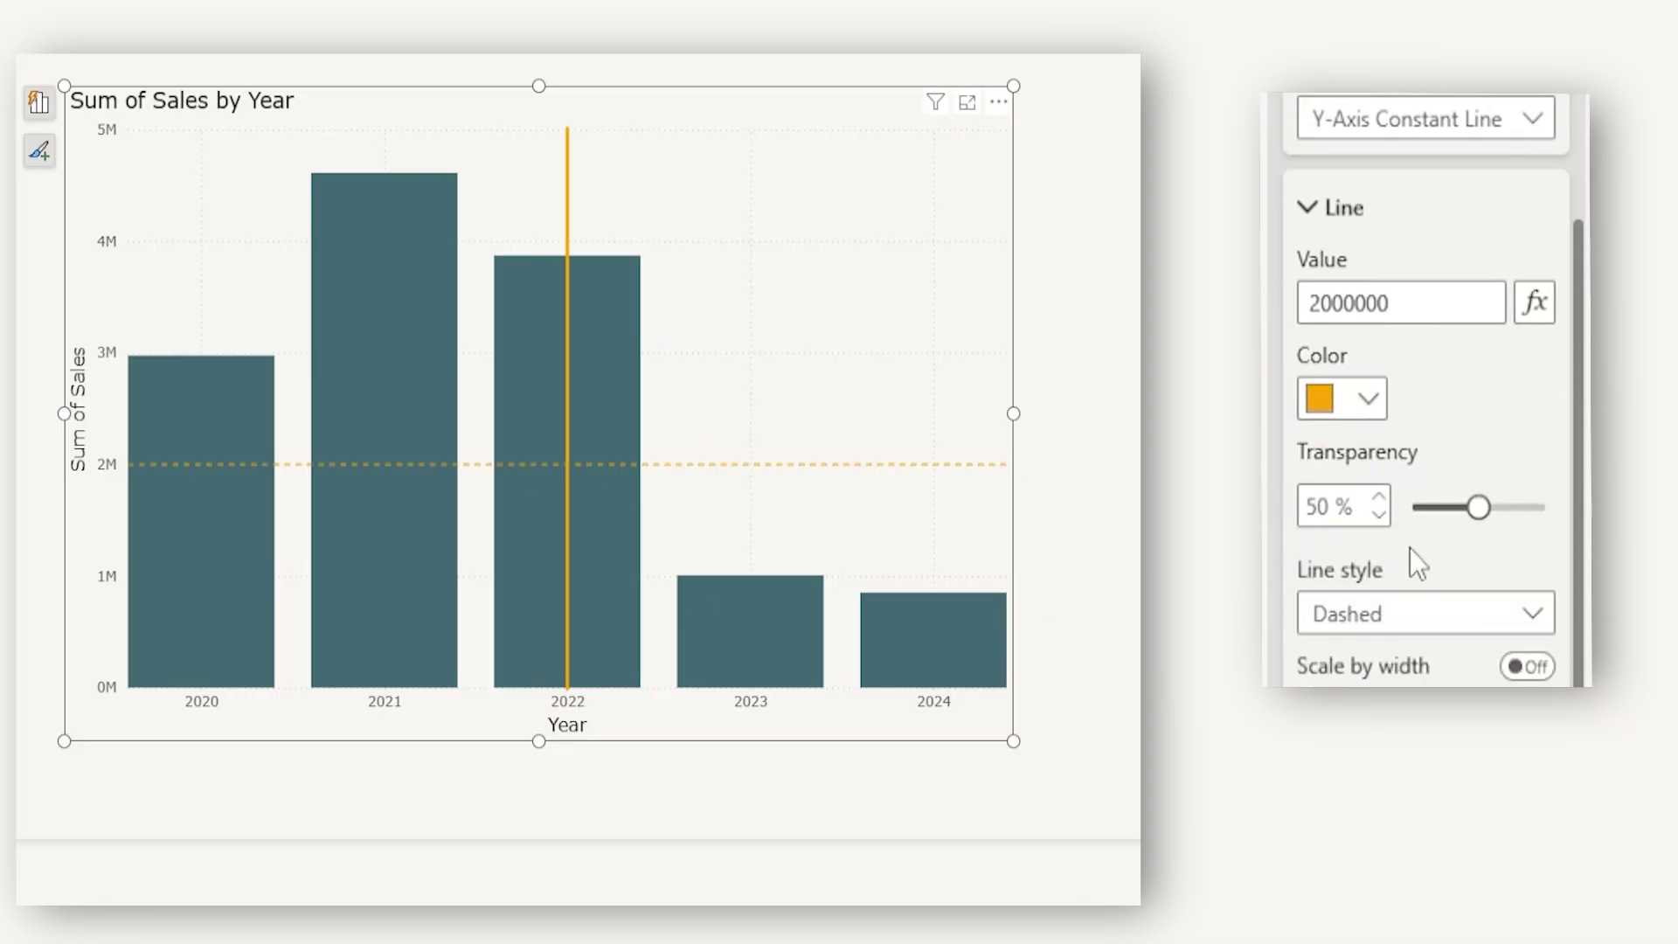
scroll(1408, 562, down, 2)
drag(1472, 338, 1415, 338)
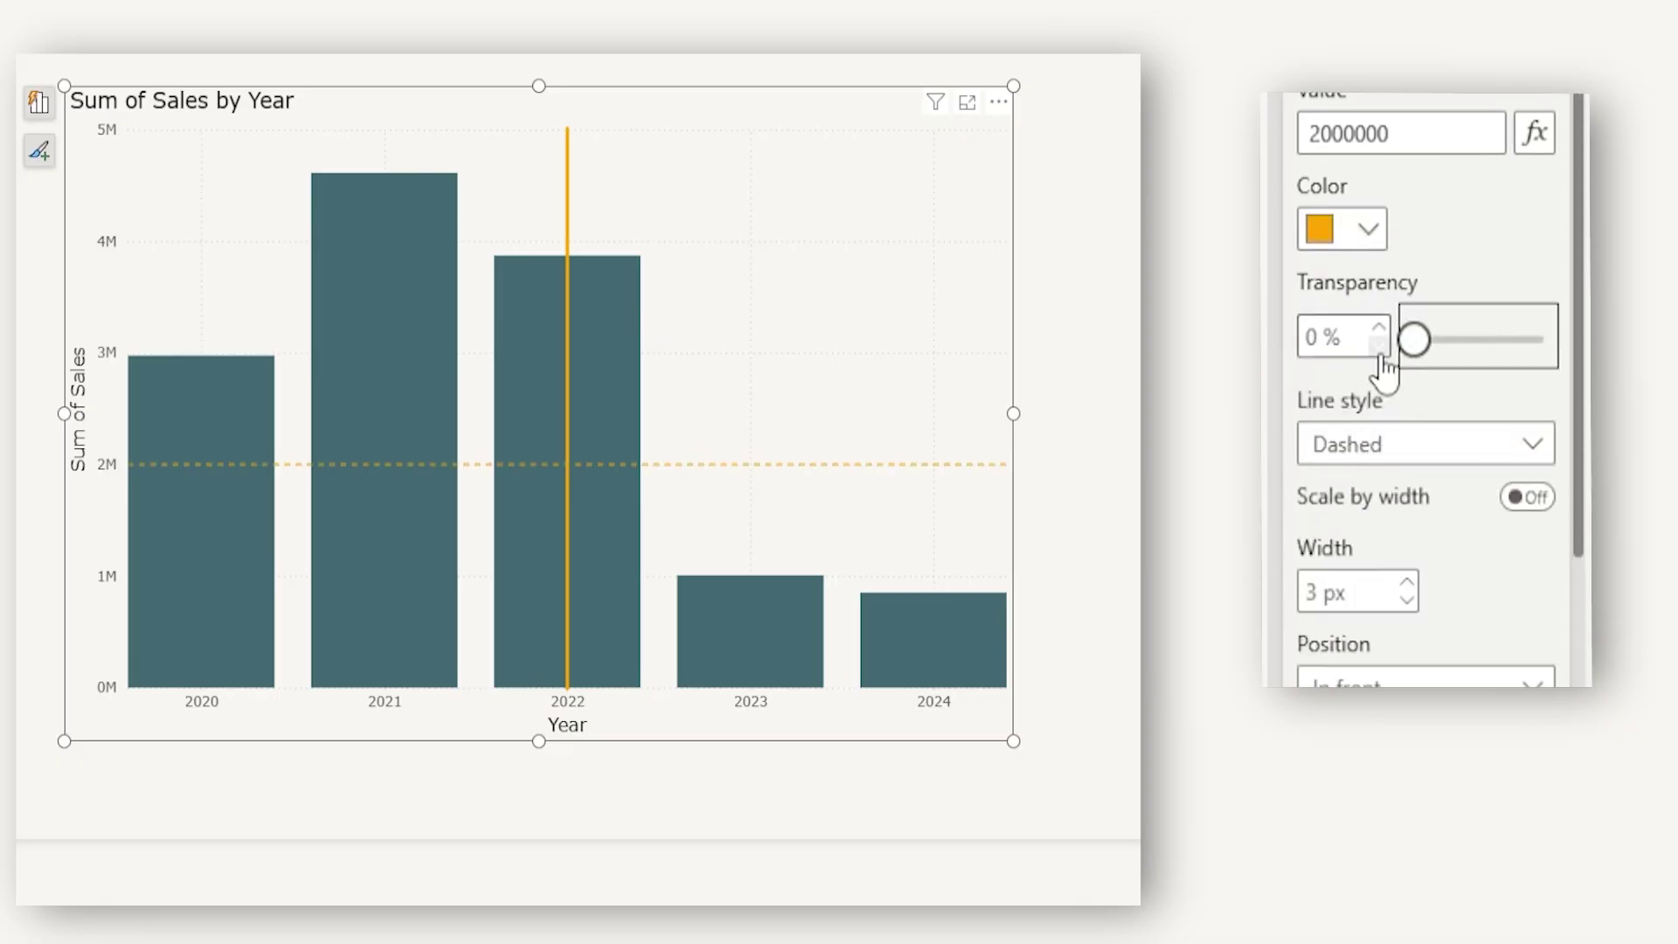
click(1426, 450)
click(1352, 492)
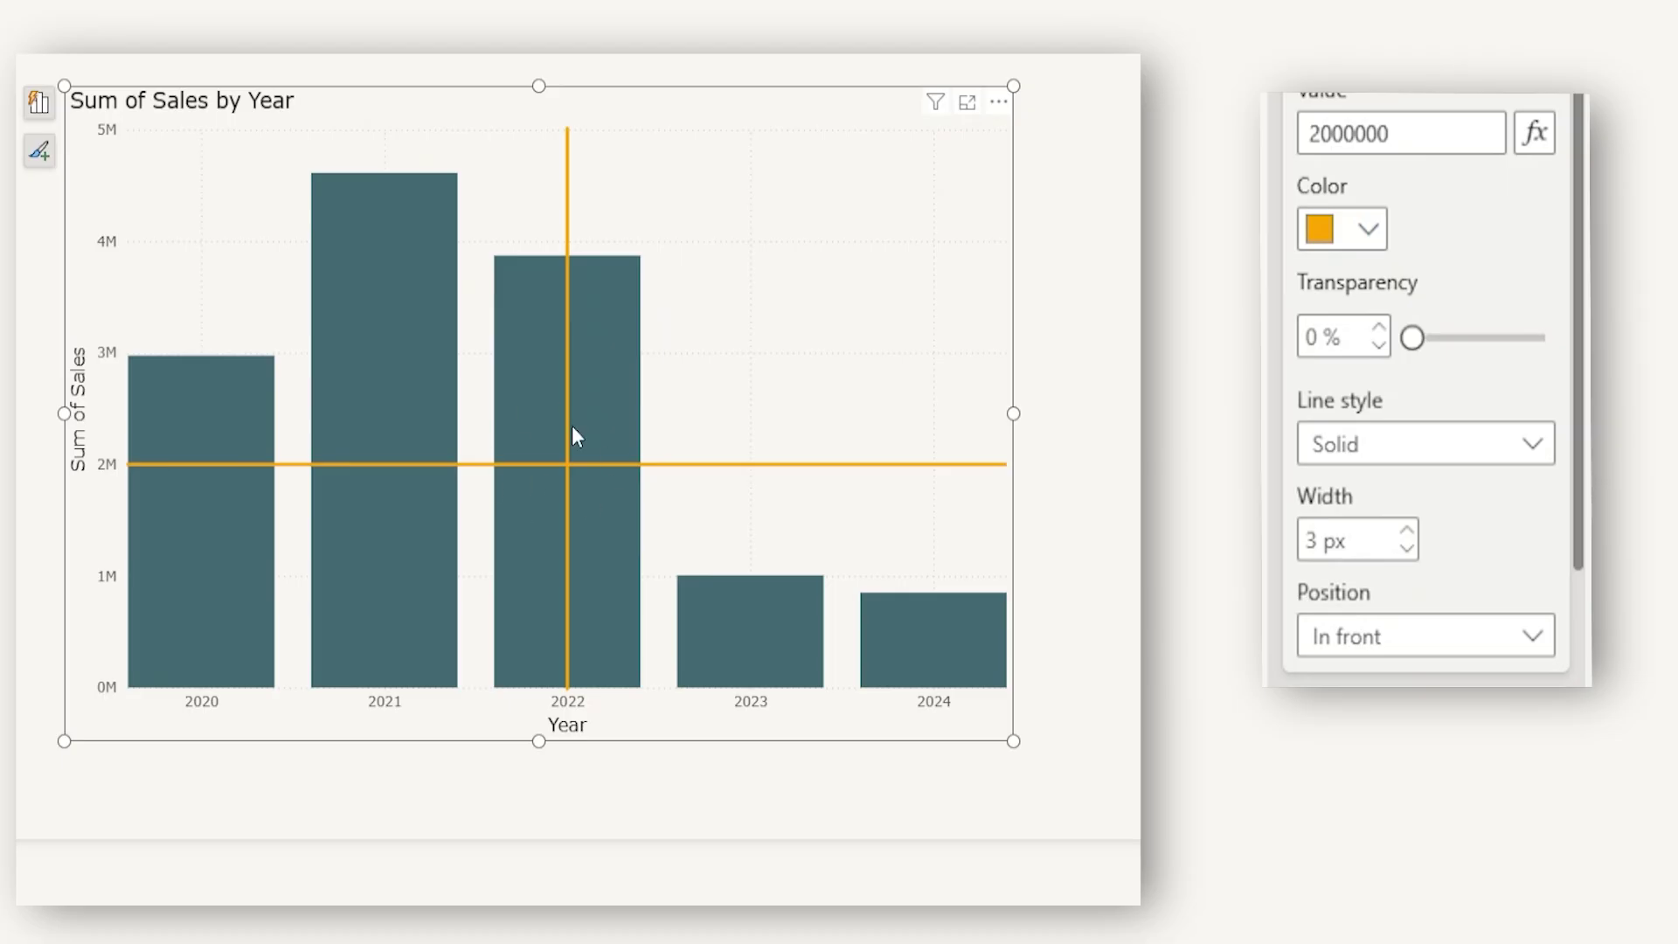
Shade below the 2M line, matching the line colour at 75% transparency
mouse_move(558, 456)
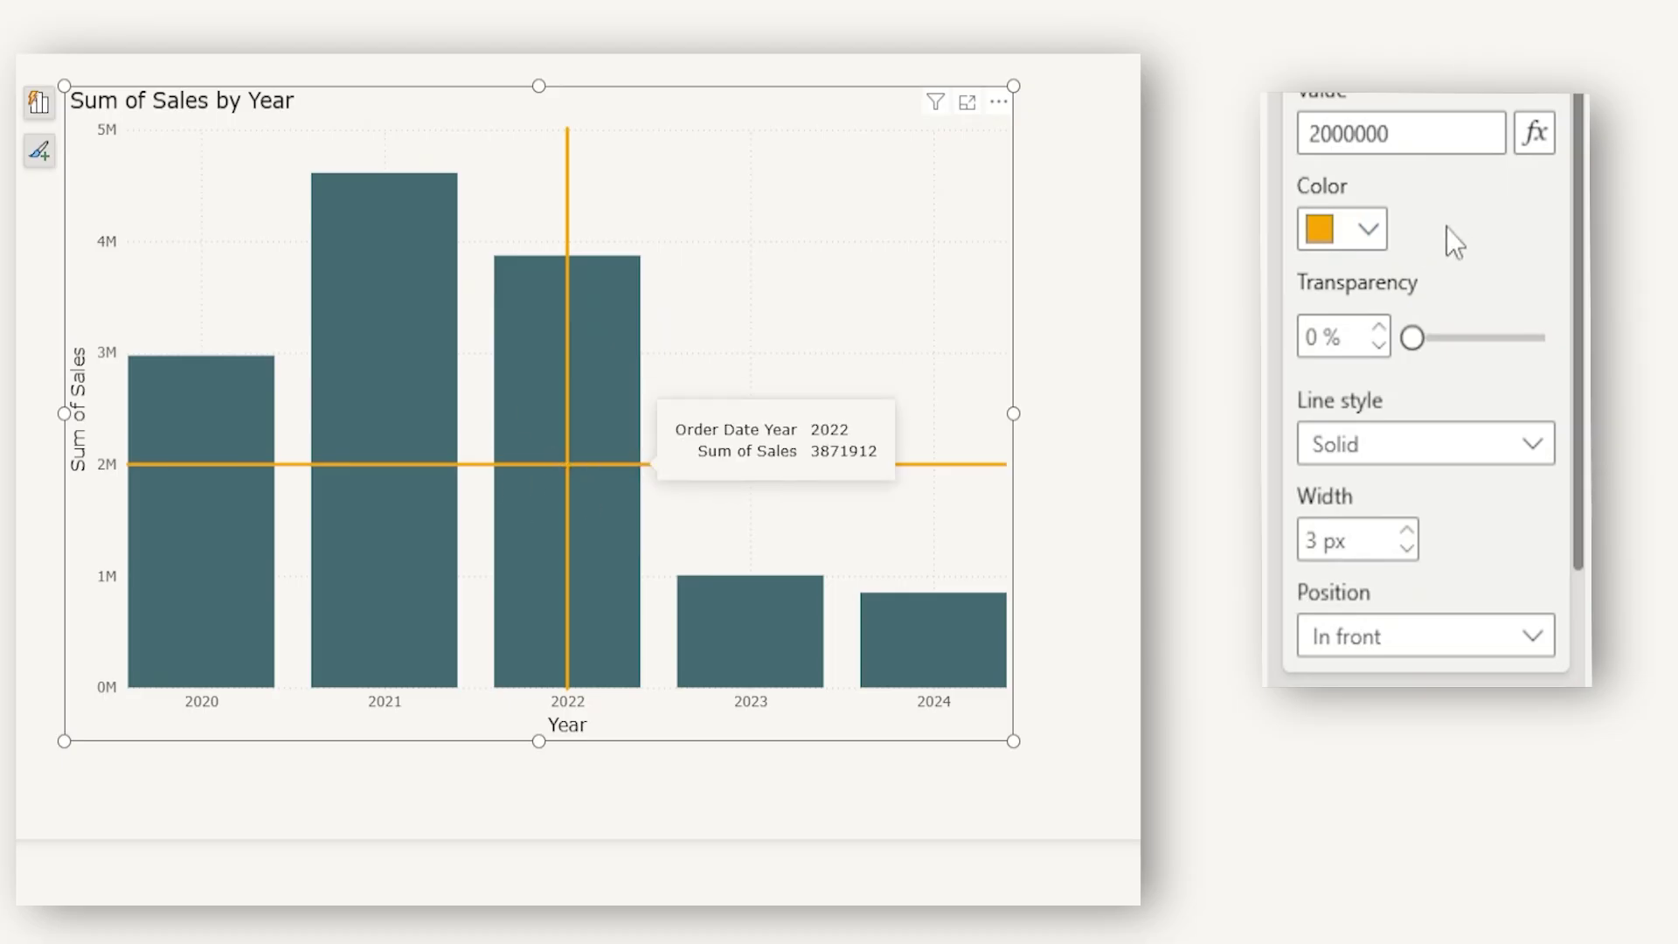
scroll(1438, 257, down, 8)
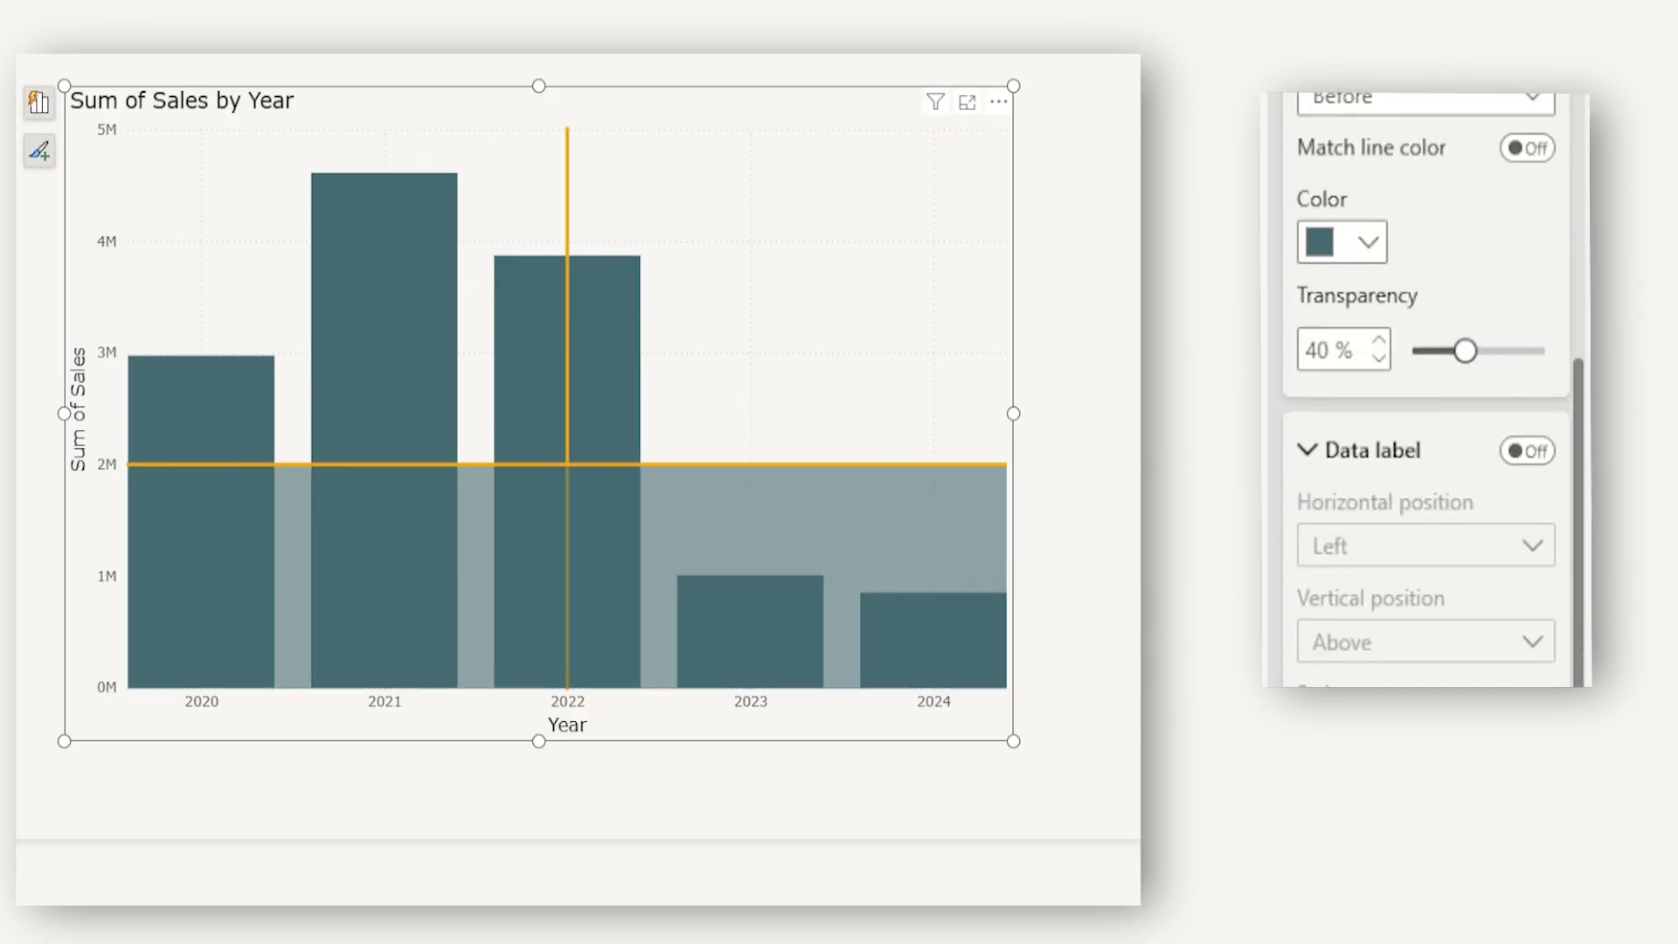
scroll(1477, 262, up, 2)
click(1452, 246)
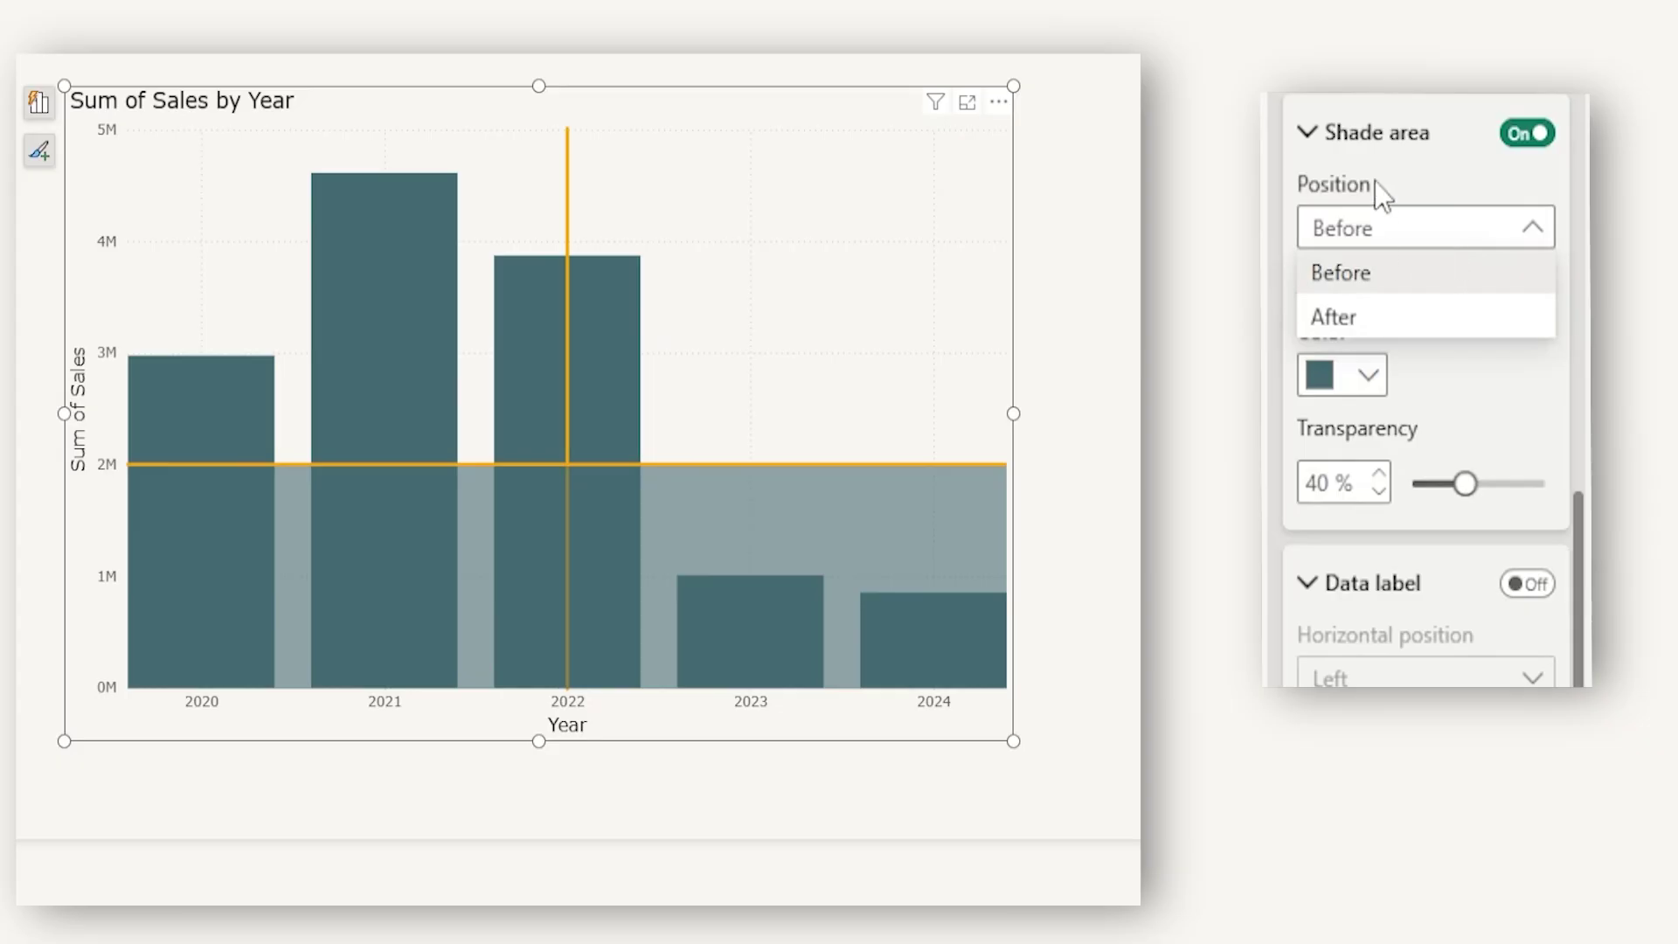
click(1398, 272)
click(1521, 287)
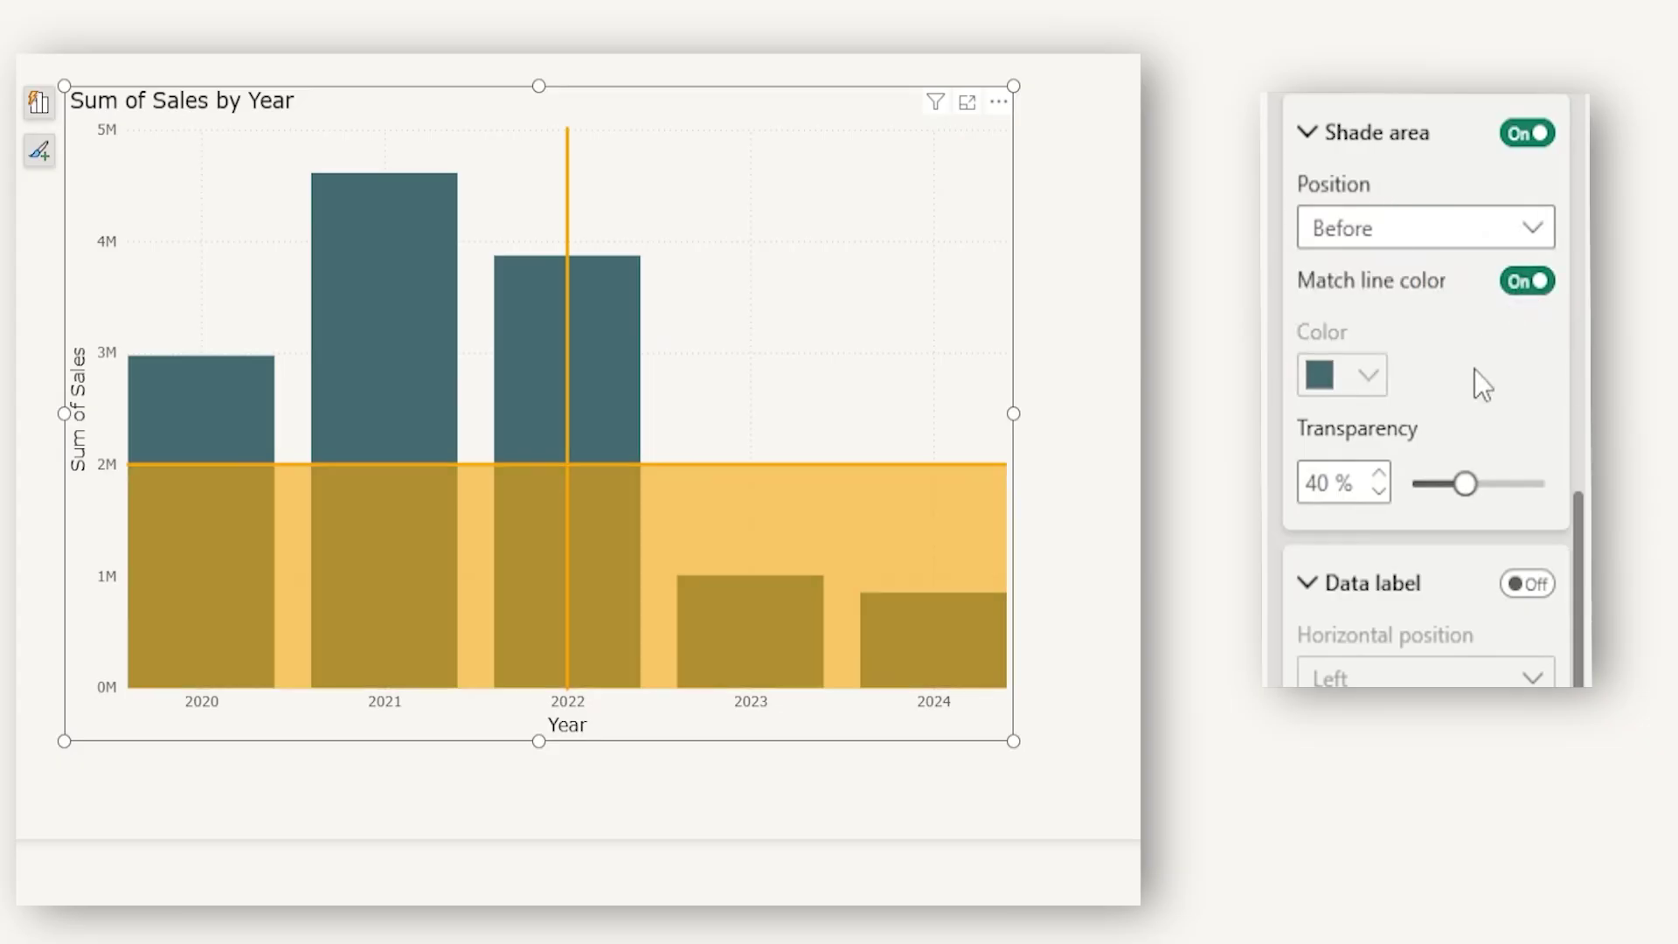
drag(1466, 484, 1508, 485)
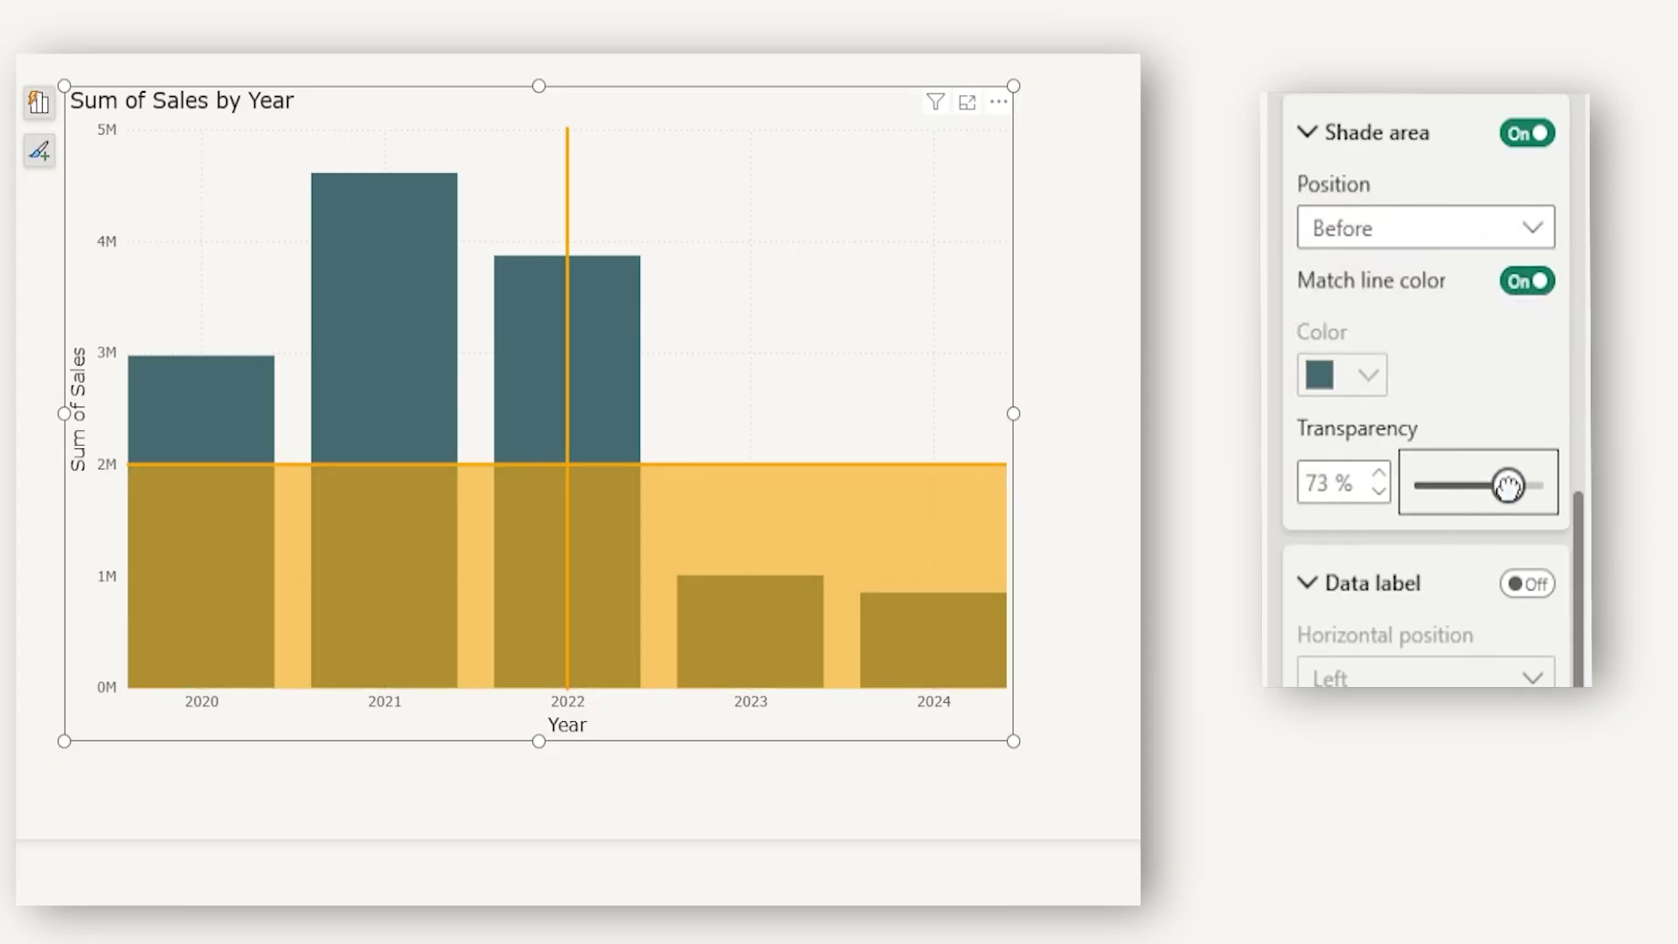
double_click(1325, 494)
text(75)
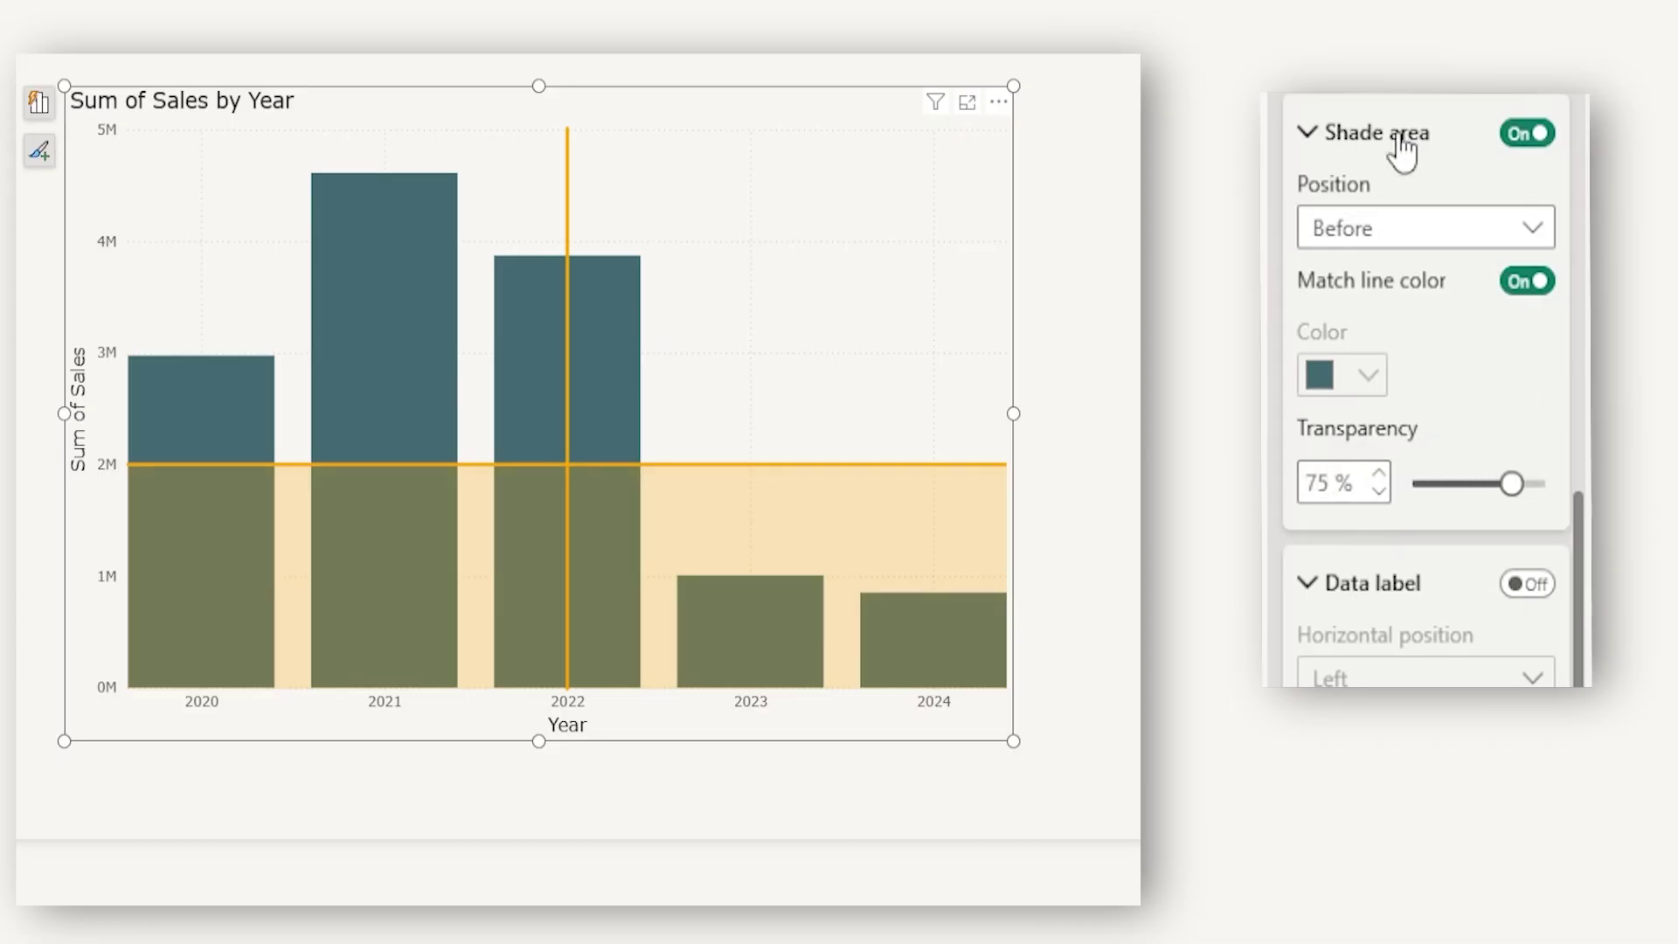
Set the reference line position to Behind so shading sits behind the columns
click(1427, 227)
click(1358, 98)
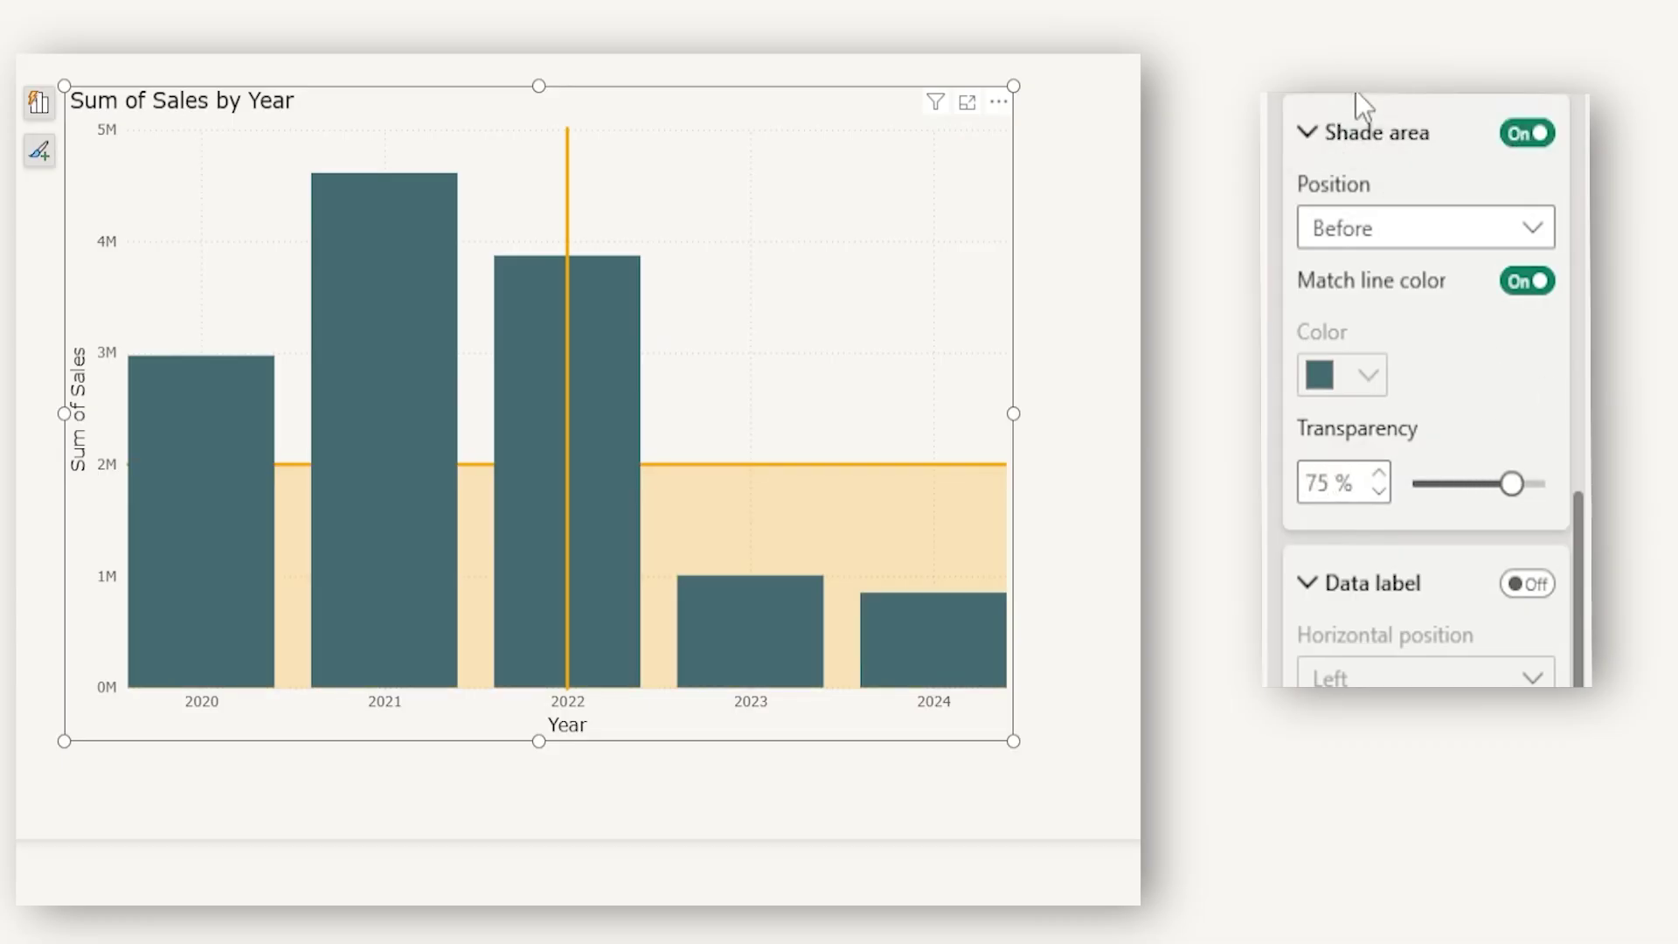
scroll(1392, 281, up, 2)
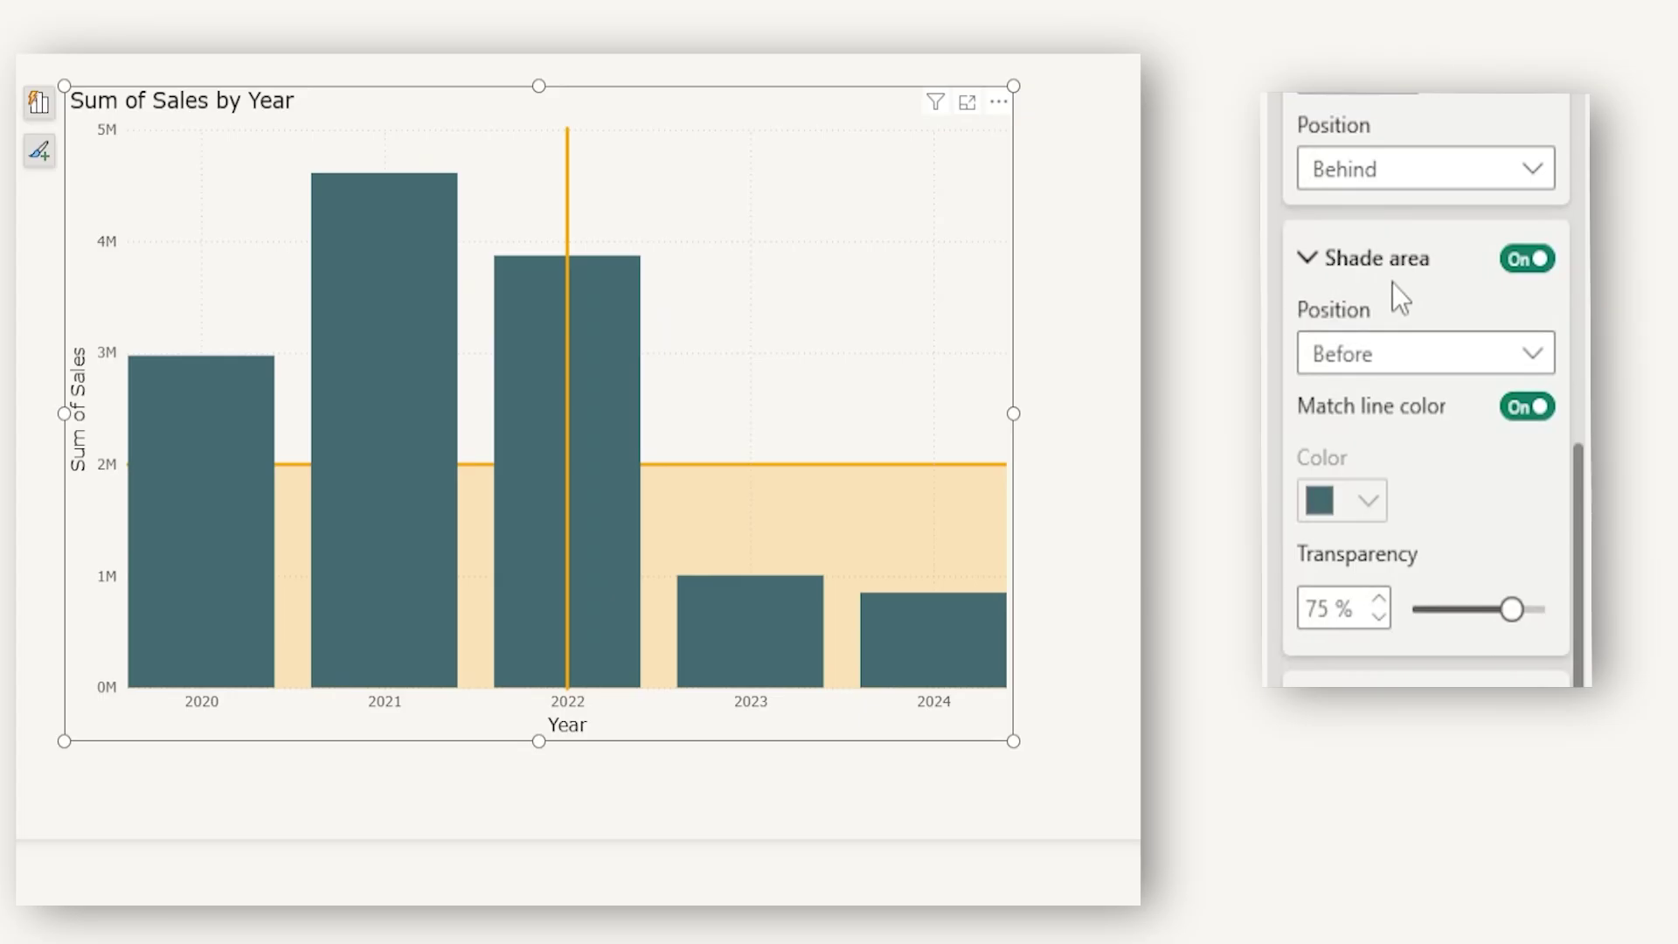